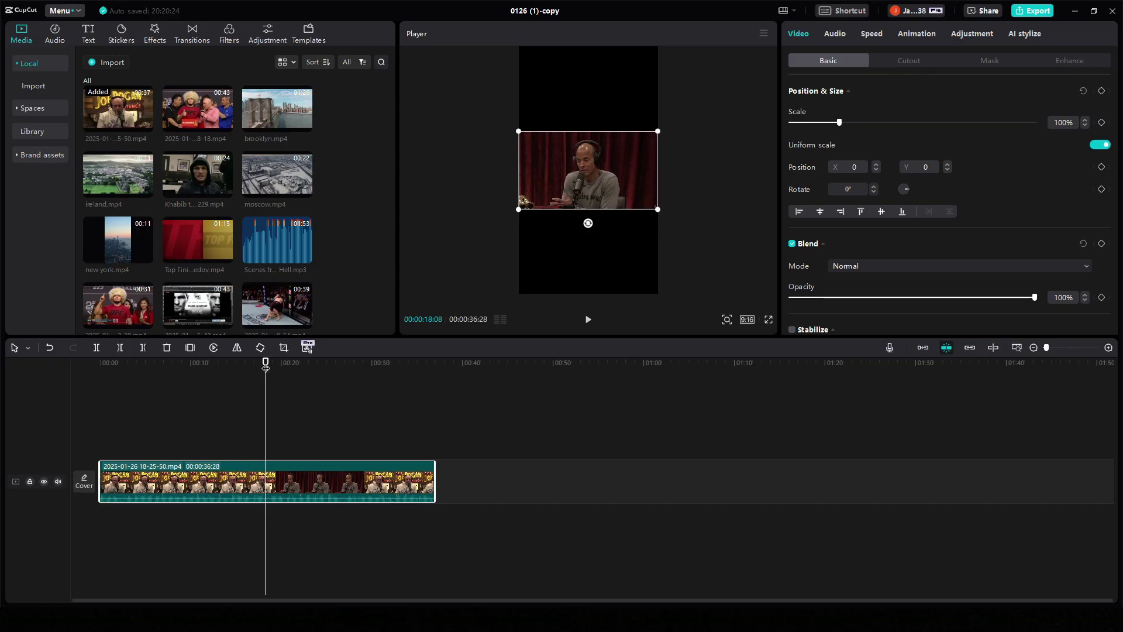
# Cut away the podcast clip's opening before 00:00:16:27 and move the remainder to the start of the timeline
pyautogui.moveTo(265, 366); pyautogui.dragTo(252, 368)
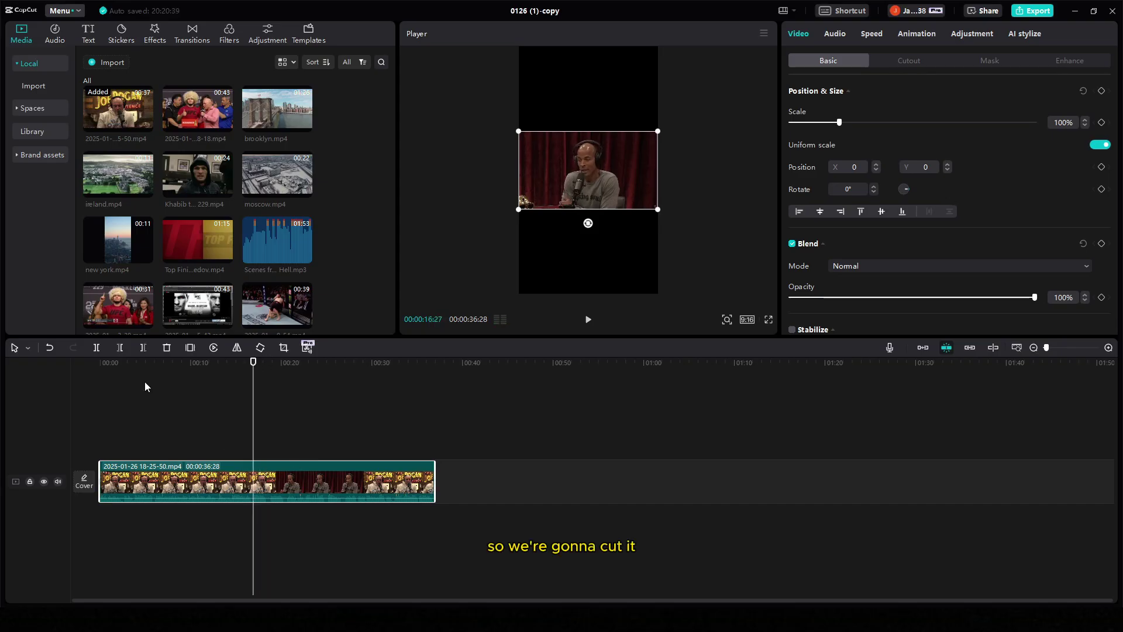
pyautogui.click(120, 349)
pyautogui.moveTo(329, 483); pyautogui.dragTo(175, 480)
pyautogui.click(101, 364)
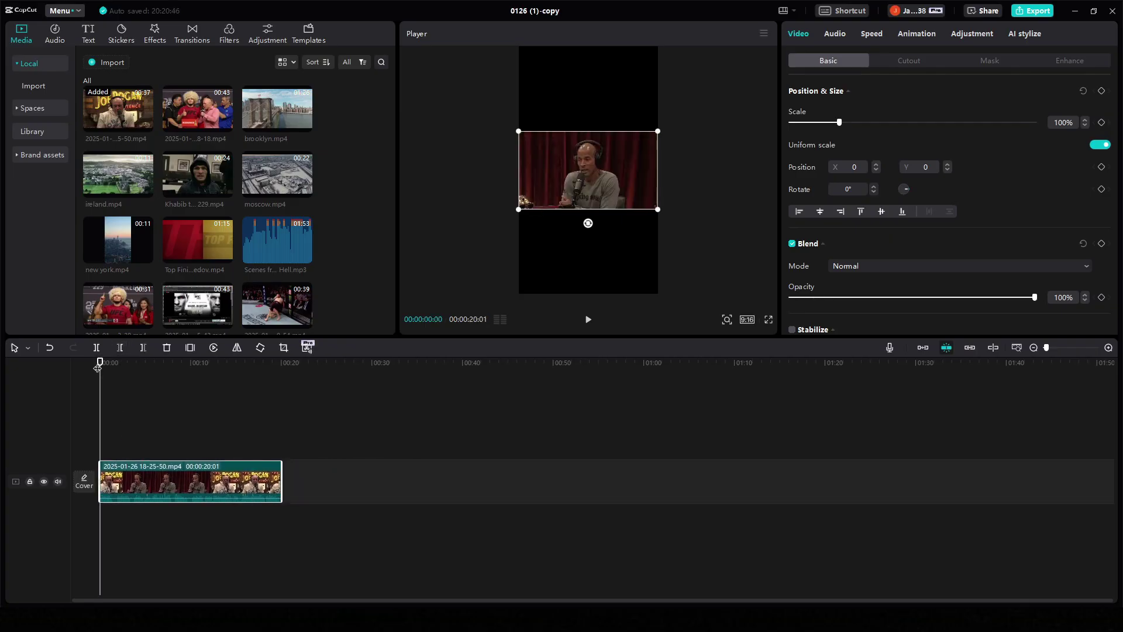
# Split the podcast clip at 00:00:04:29 and move its second part well further along the track to leave a gap
pyautogui.press('space')
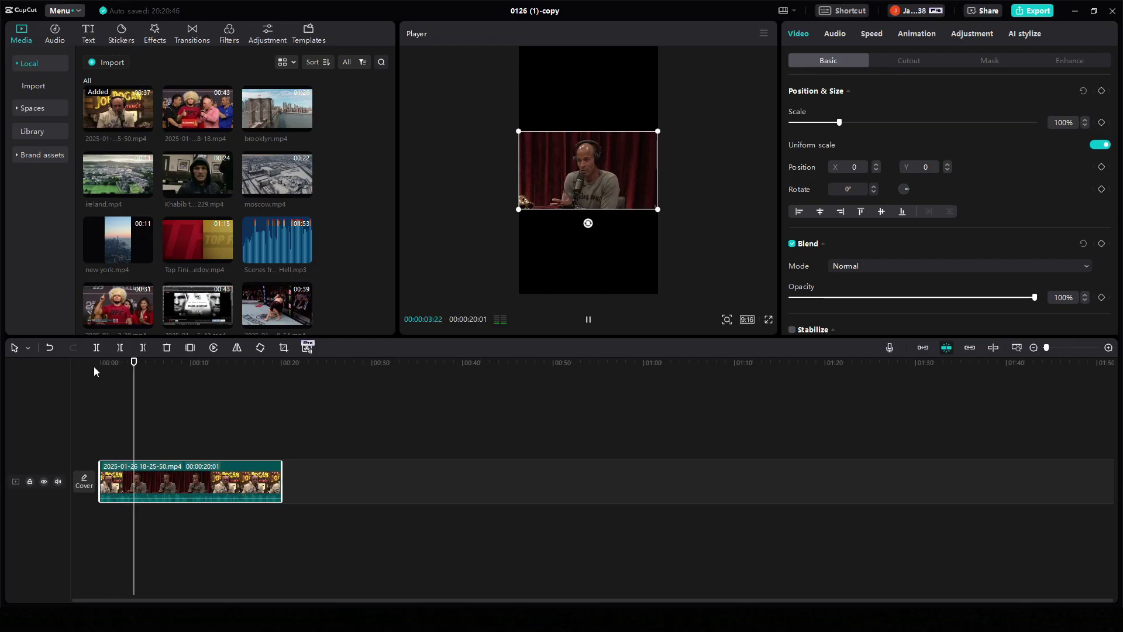
pyautogui.press('space')
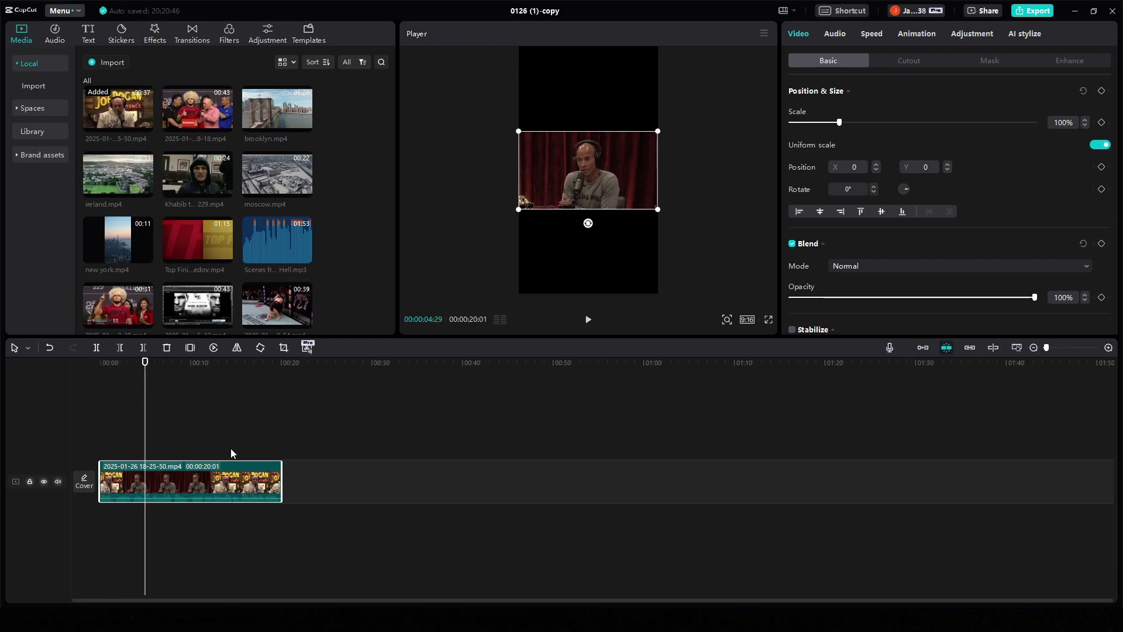
pyautogui.click(98, 349)
pyautogui.moveTo(232, 492); pyautogui.dragTo(673, 492)
# Insert the "Khabib to Conor McGregor" clip after the first clip, cut everything before 00:00:16:06, and close the gap
pyautogui.moveTo(202, 172); pyautogui.dragTo(146, 479)
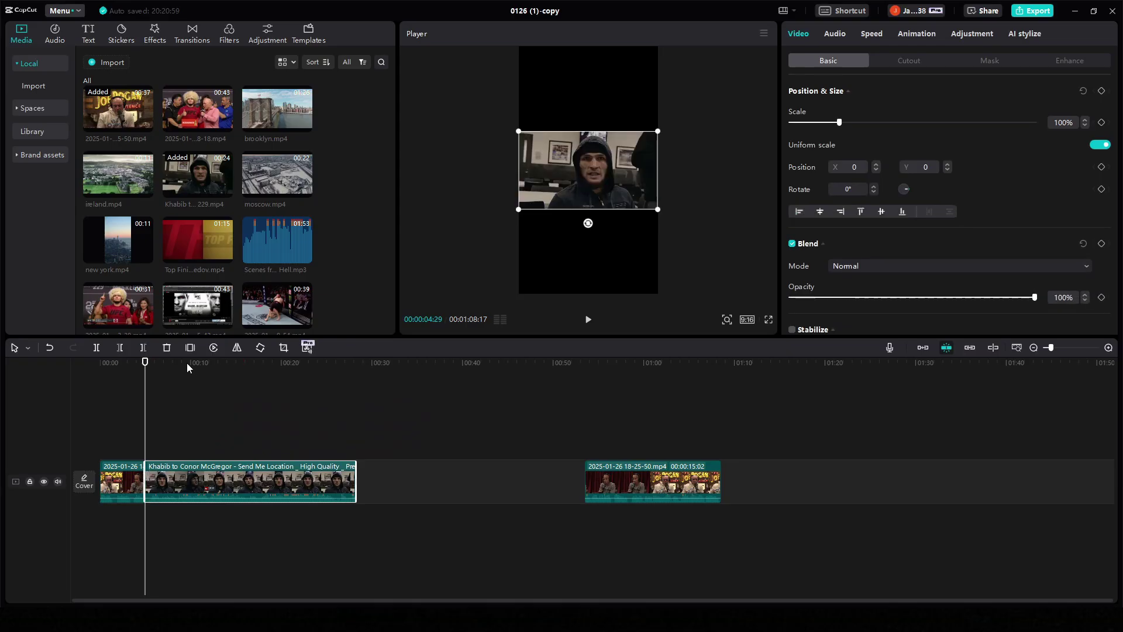
pyautogui.moveTo(178, 363); pyautogui.dragTo(167, 366)
pyautogui.press('space')
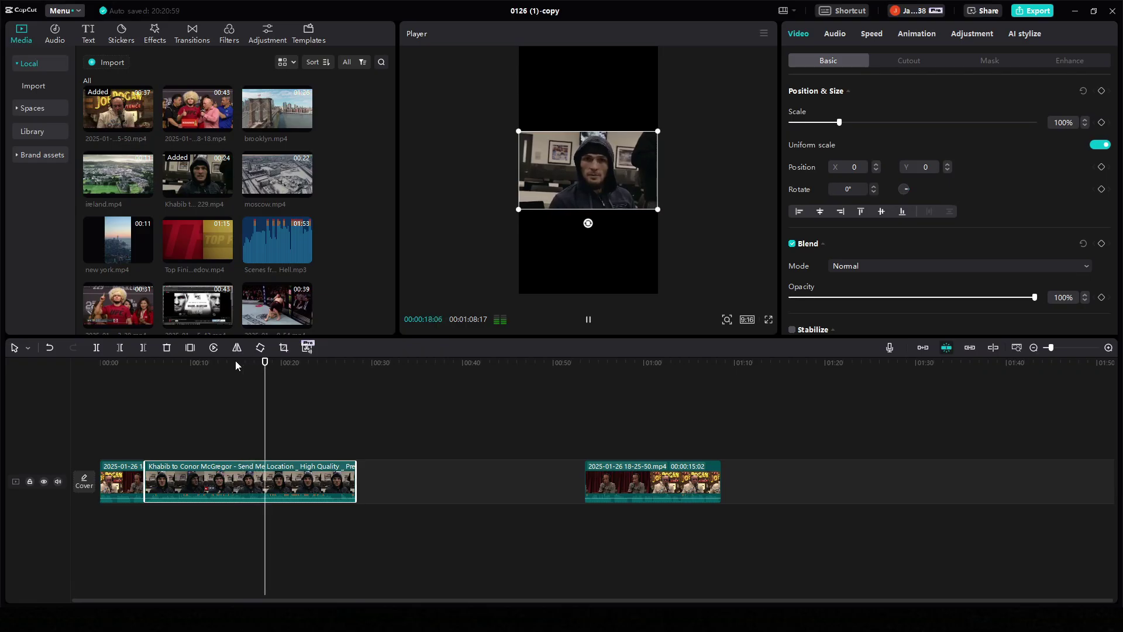
pyautogui.press('space')
pyautogui.moveTo(241, 368); pyautogui.dragTo(247, 368)
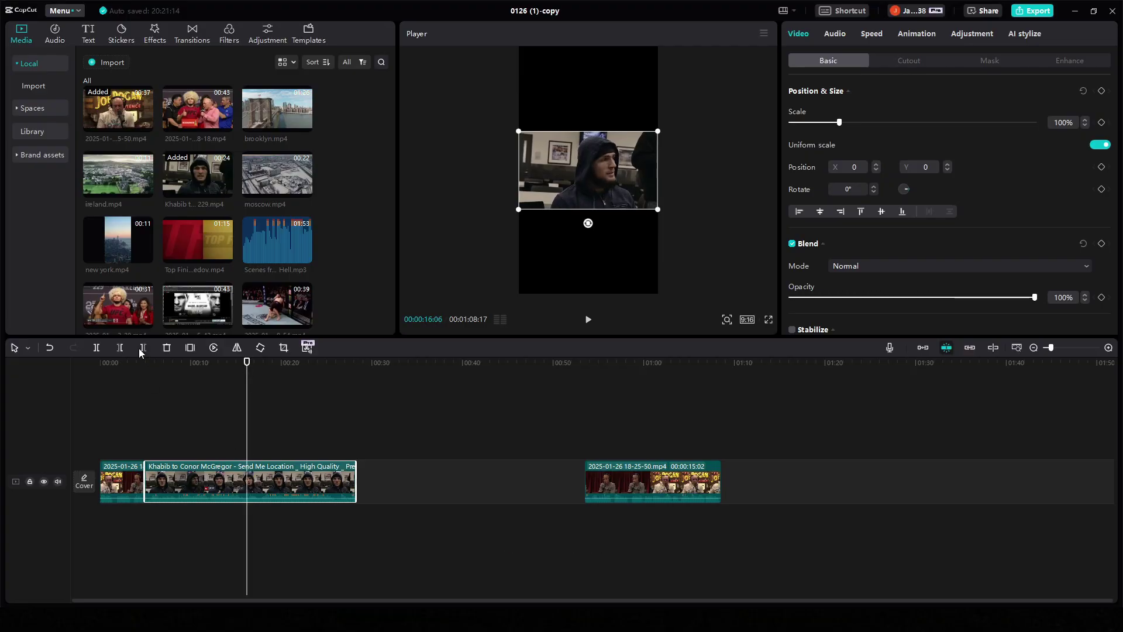
pyautogui.click(121, 348)
pyautogui.moveTo(310, 494); pyautogui.dragTo(201, 491)
# Trim slightly more off the start of the Khabib clip, close the gap, and play back the cut from 00:00:02:29
pyautogui.click(148, 363)
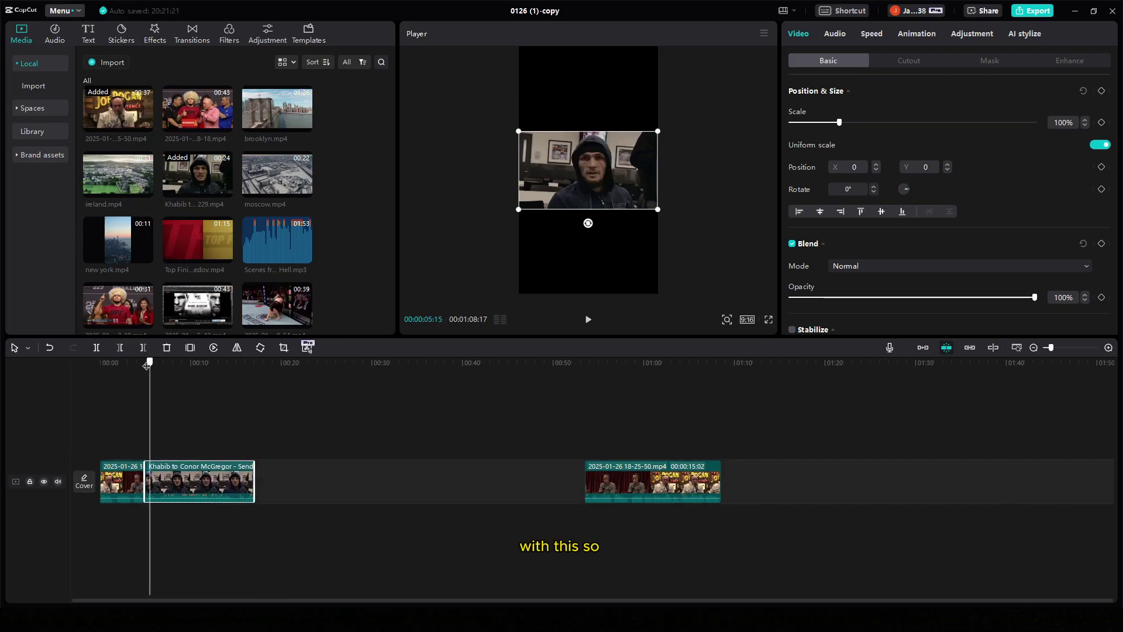
pyautogui.click(128, 363)
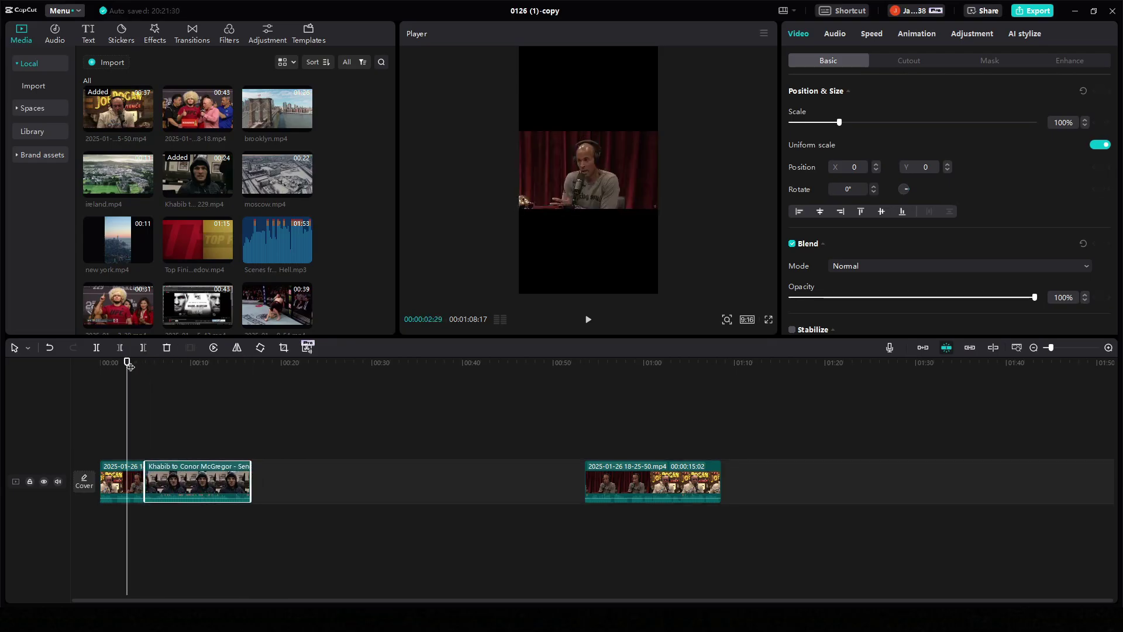
pyautogui.press('space')
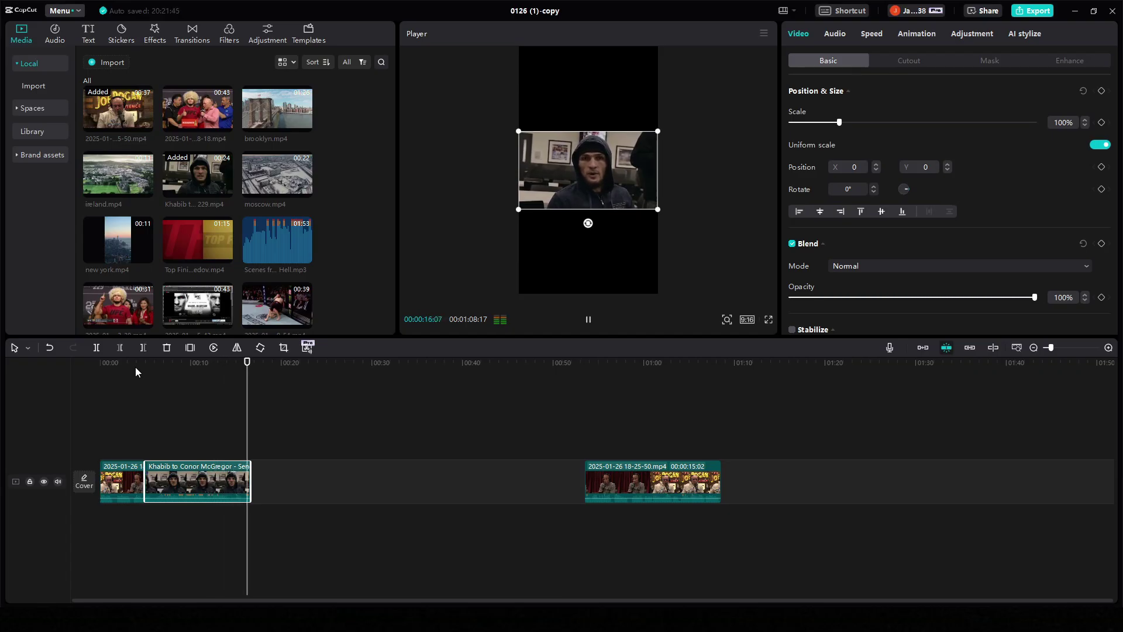
pyautogui.press('space')
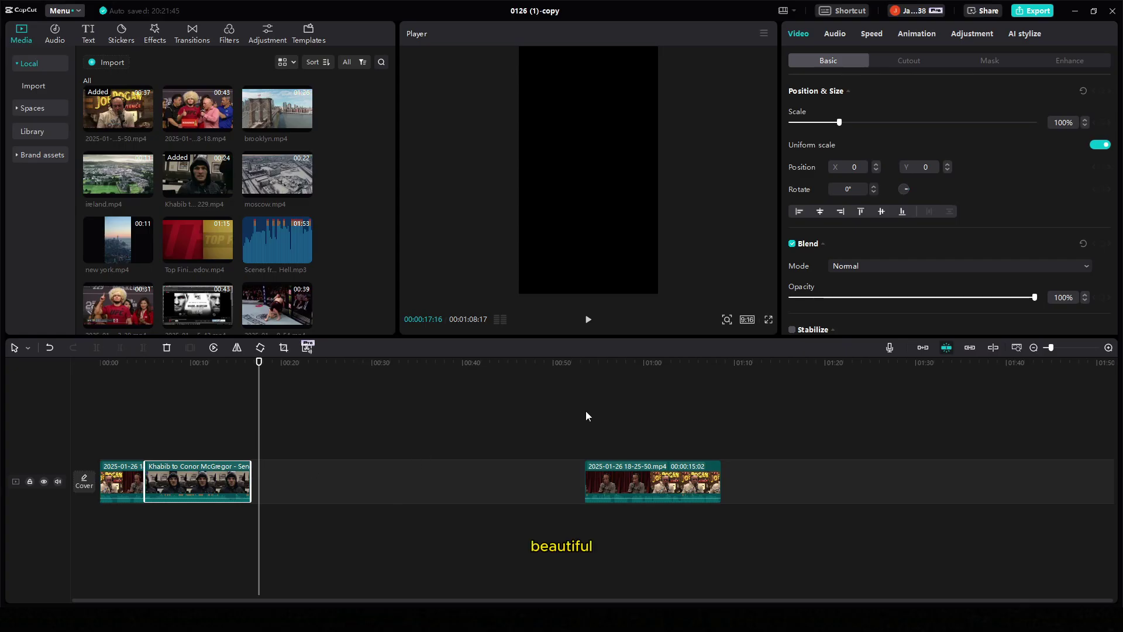
# Bring the remaining podcast clip closer, cut its part before 00:00:23:03, and place it directly after the Khabib clip
pyautogui.moveTo(660, 486); pyautogui.dragTo(328, 485)
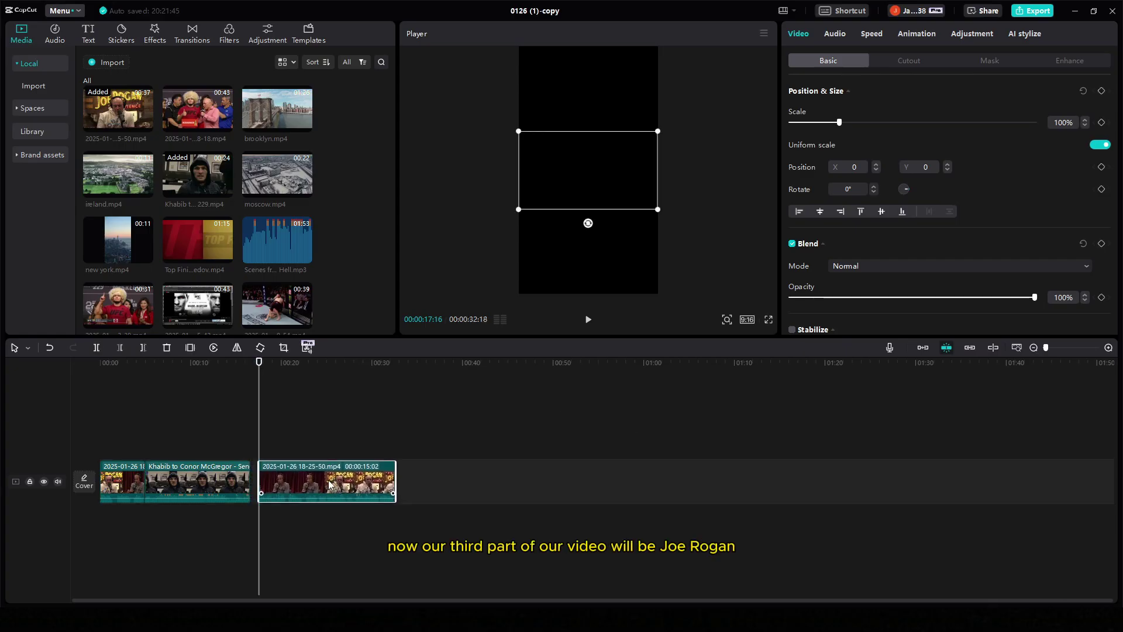
pyautogui.moveTo(316, 368)
pyautogui.mouseDown()
pyautogui.moveTo(351, 373)
pyautogui.moveTo(309, 365)
pyautogui.mouseUp()
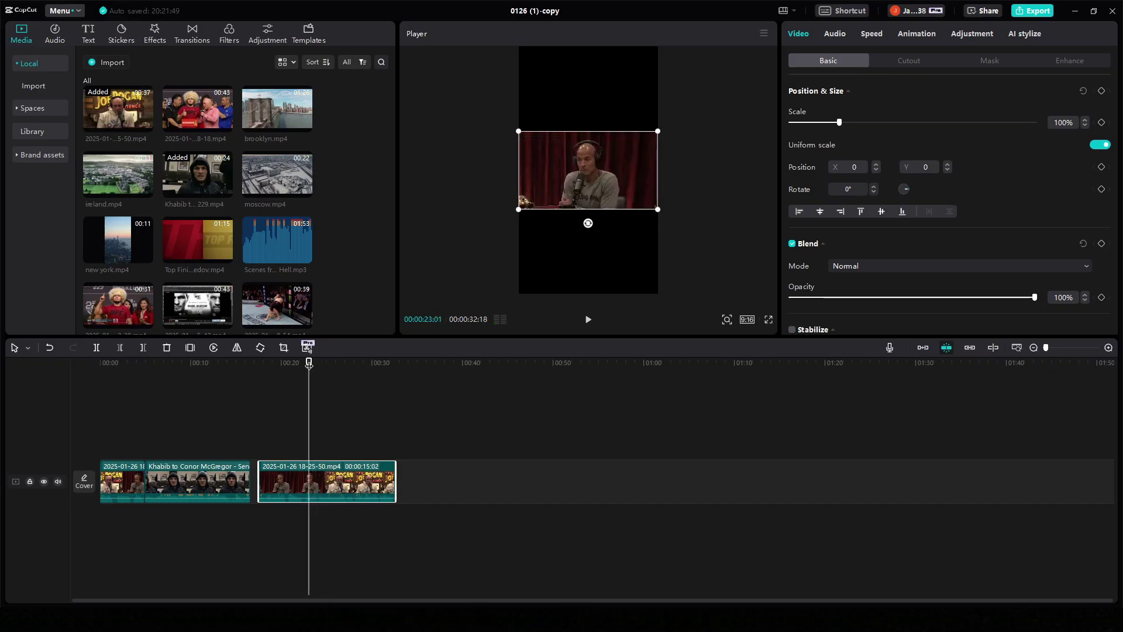
pyautogui.click(309, 363)
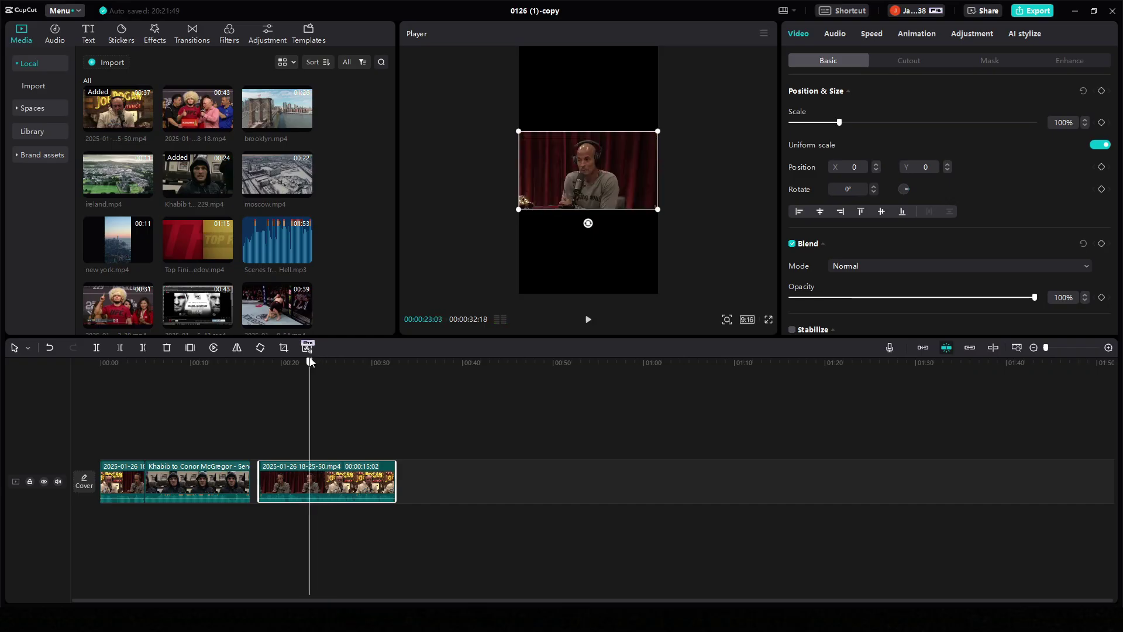
pyautogui.click(120, 348)
pyautogui.moveTo(359, 486); pyautogui.dragTo(300, 485)
# Play the third clip to find its end point and cut off everything after 00:00:21:10
pyautogui.click(248, 367)
pyautogui.press('space')
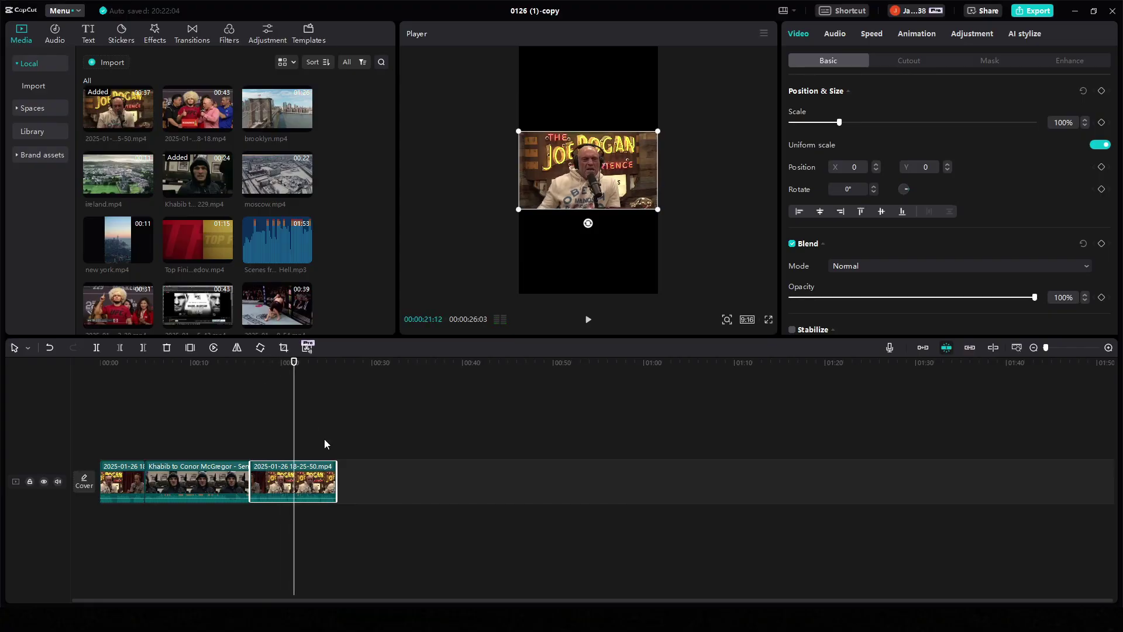
pyautogui.press('Left')
pyautogui.press('Left')
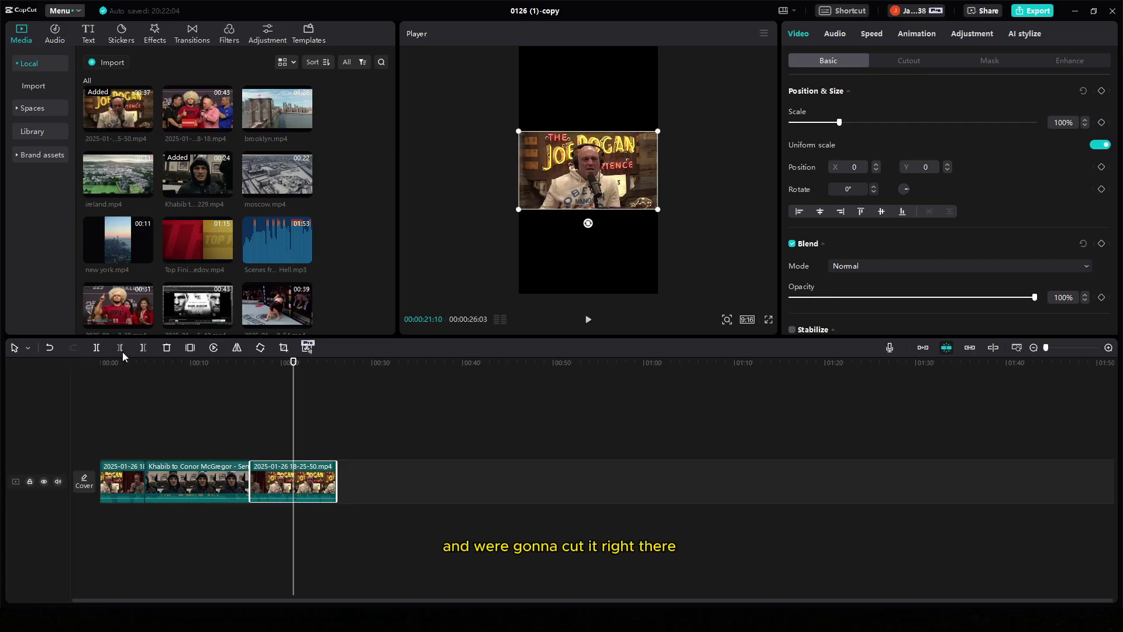
pyautogui.click(141, 349)
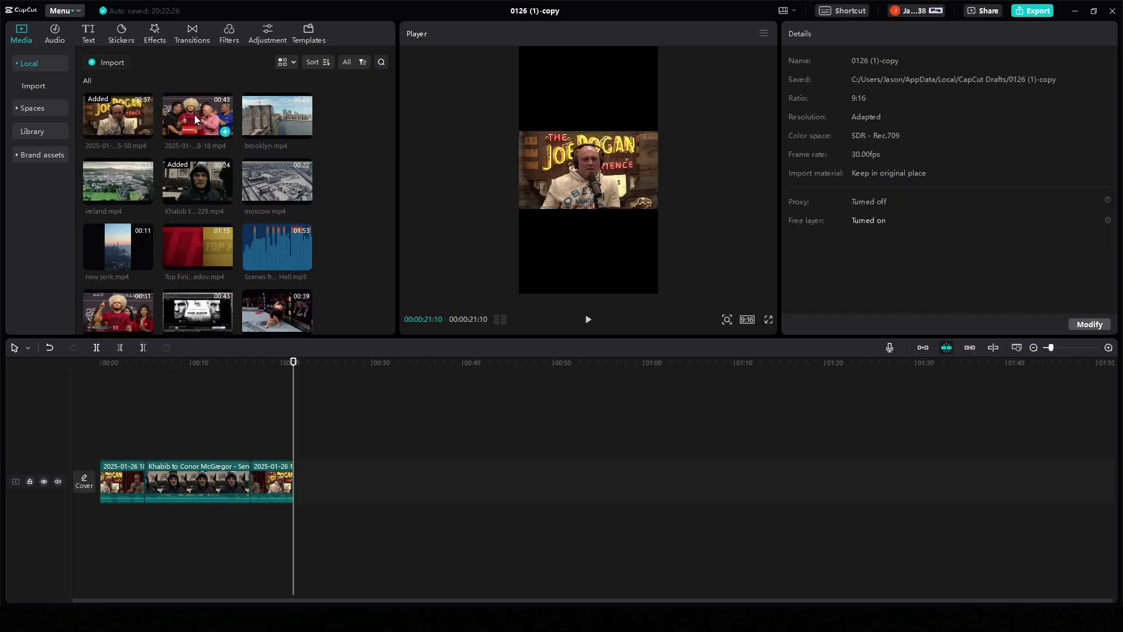
pyautogui.moveTo(330, 271); pyautogui.dragTo(289, 481)
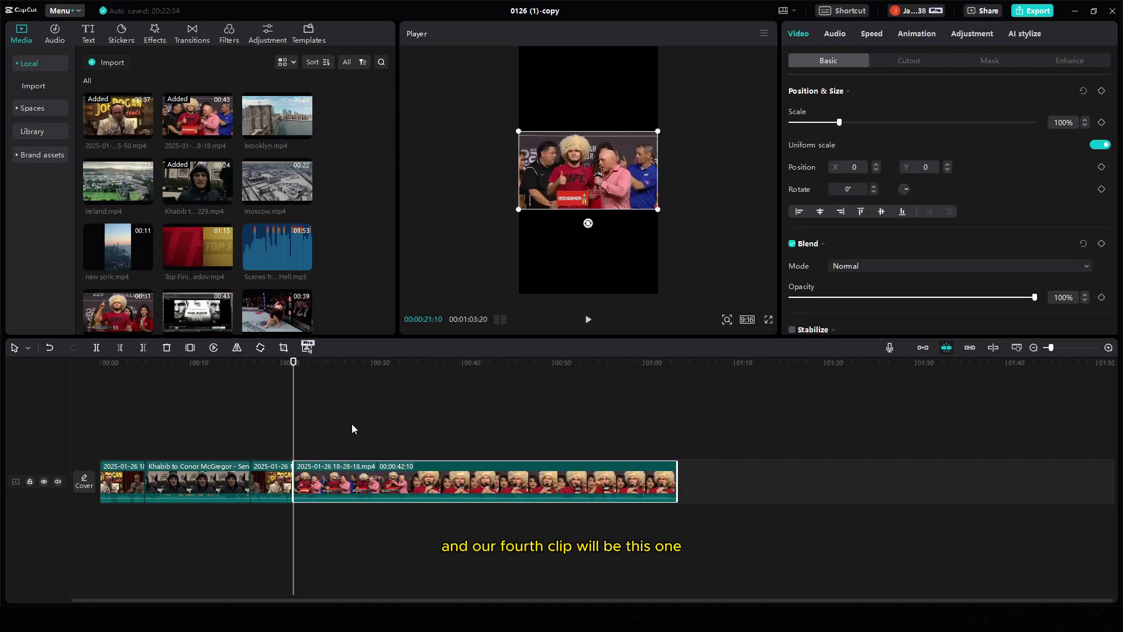
pyautogui.moveTo(392, 365); pyautogui.dragTo(430, 375)
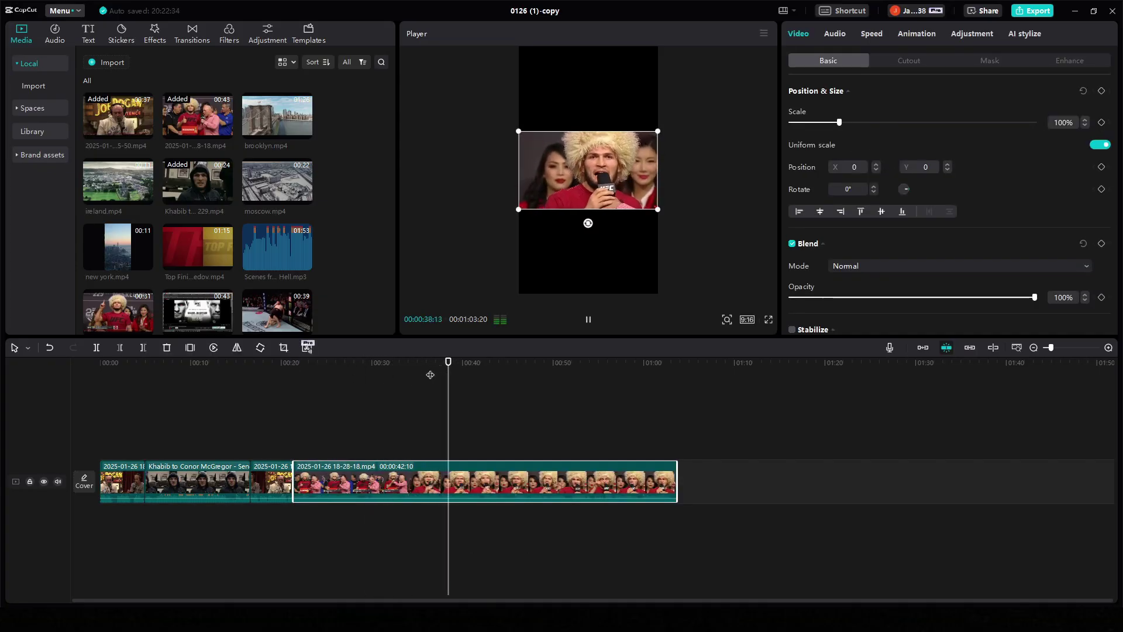
pyautogui.moveTo(448, 362); pyautogui.dragTo(440, 366)
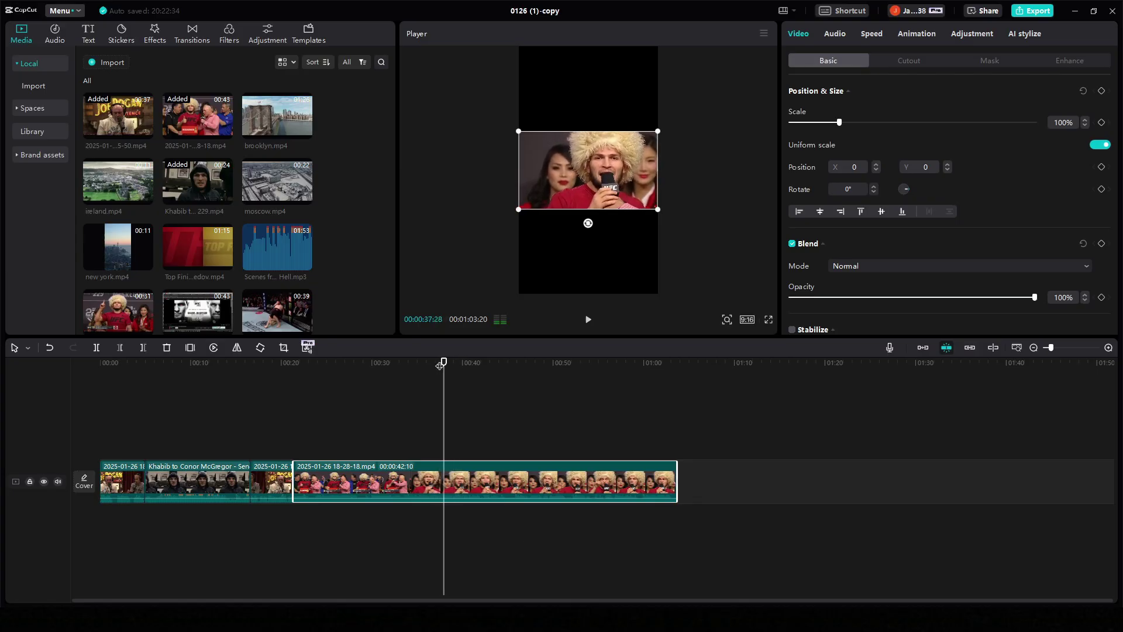
pyautogui.click(119, 347)
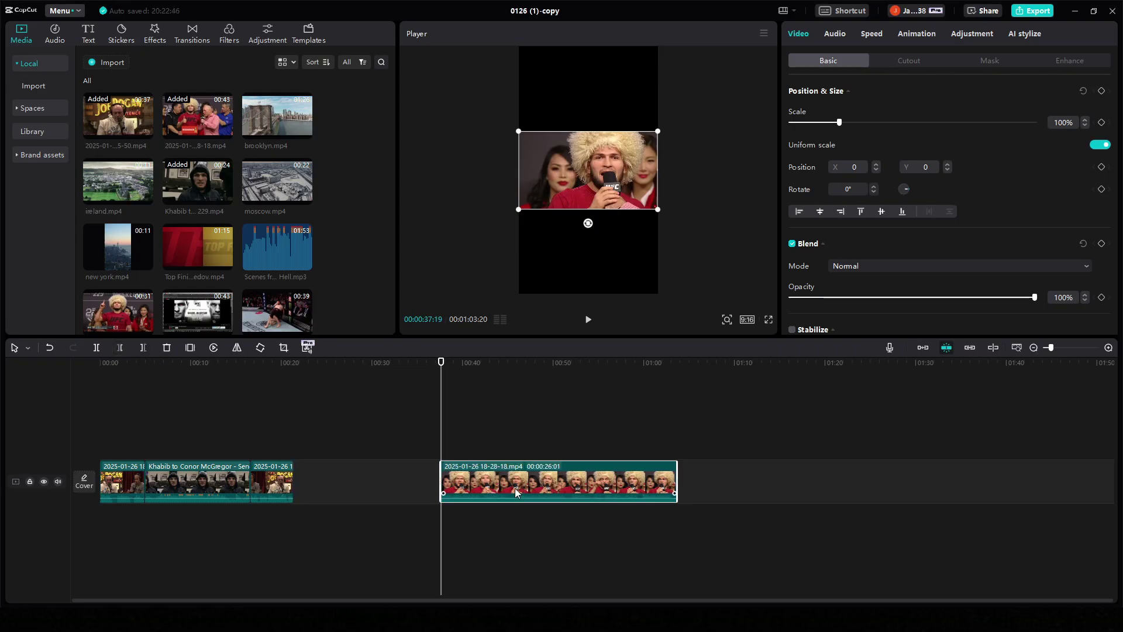
pyautogui.moveTo(515, 488); pyautogui.dragTo(360, 490)
# Cut off the fourth clip after 00:00:27:23 and play back the assembled sequence from the start
pyautogui.click(309, 364)
pyautogui.press('space')
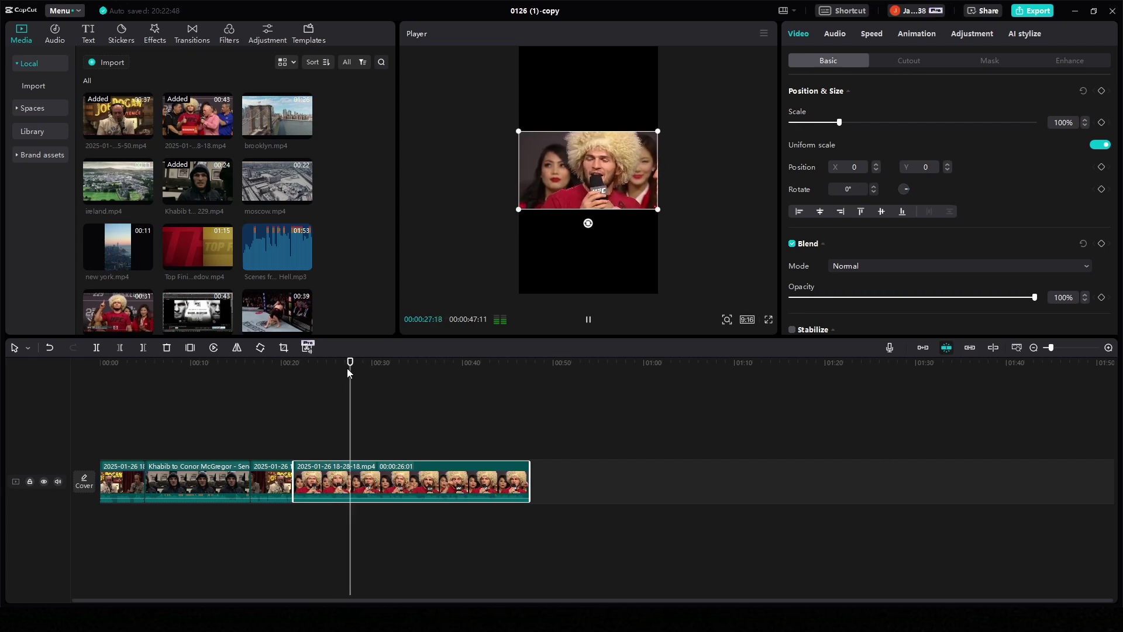
pyautogui.press('space')
pyautogui.click(145, 349)
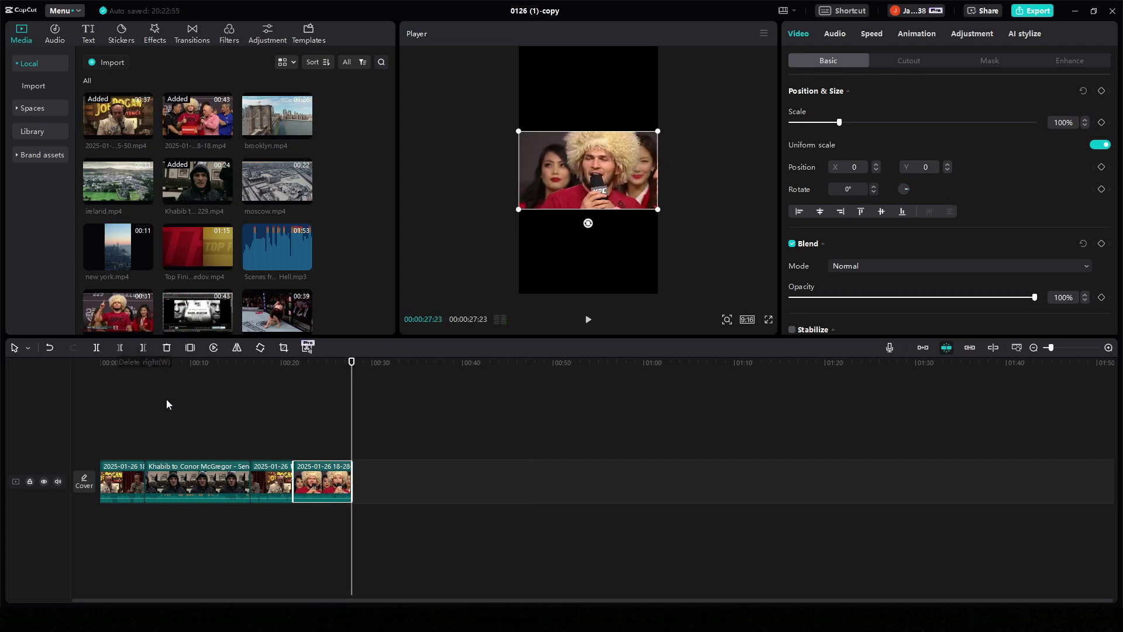
pyautogui.moveTo(113, 363); pyautogui.dragTo(95, 367)
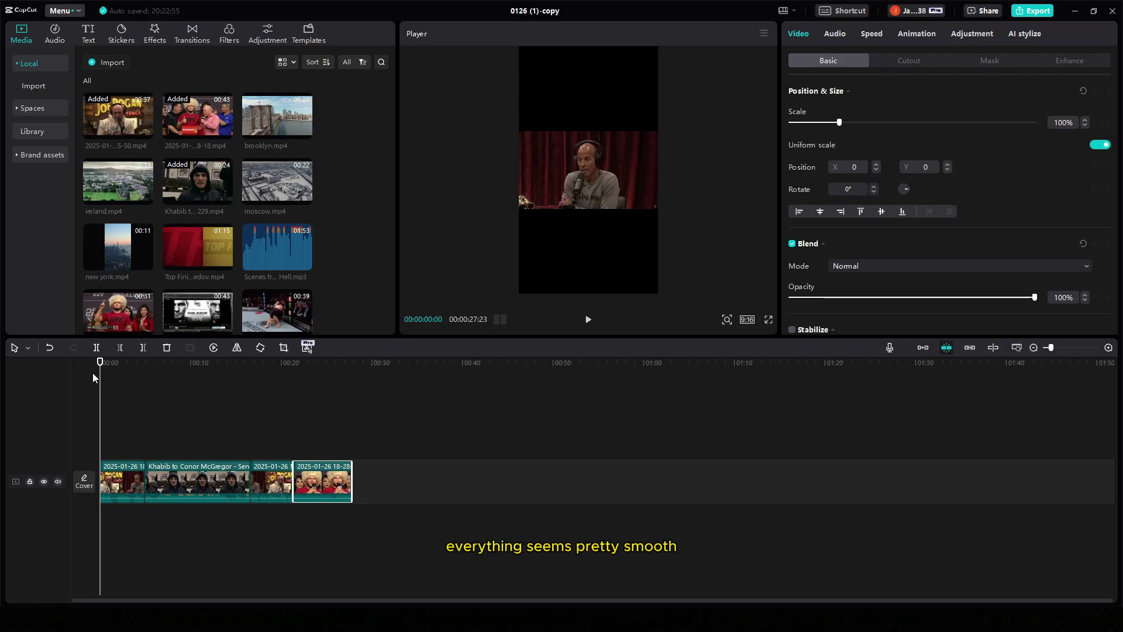
pyautogui.press('space')
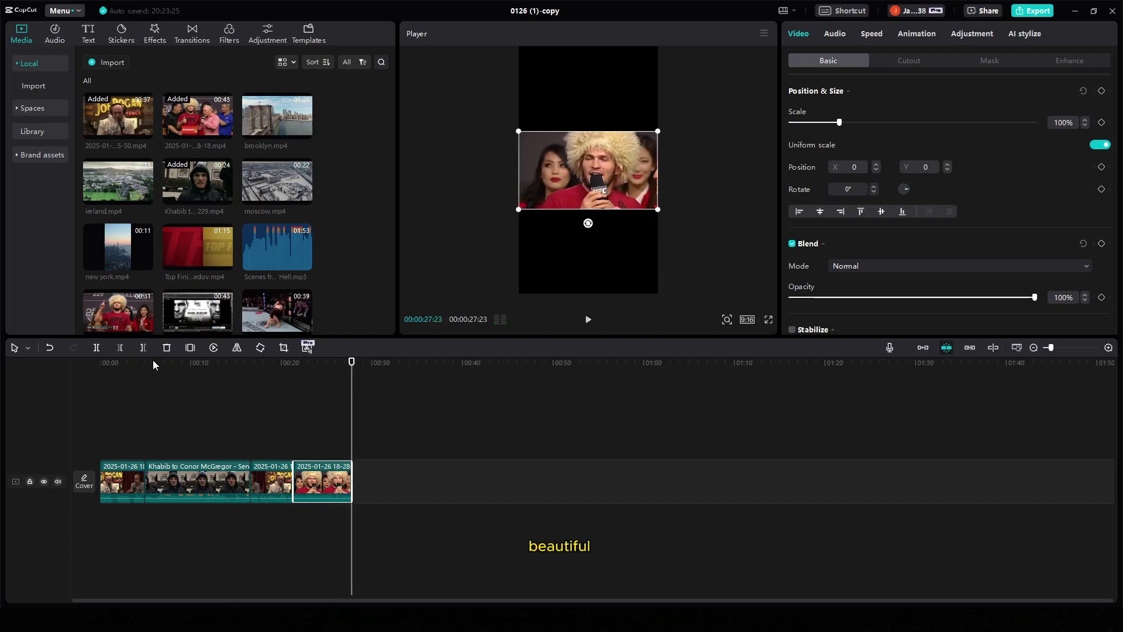
# Scale up the first clip to fill the vertical frame and set the Khabib clip's scale to 319%
pyautogui.click(121, 381)
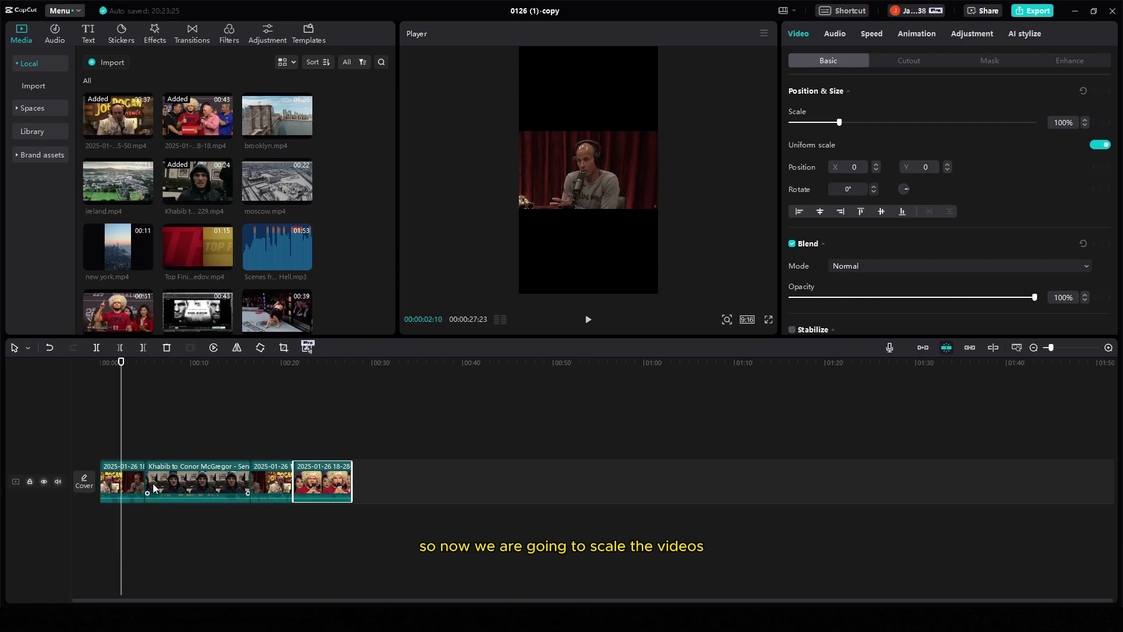
pyautogui.click(135, 485)
pyautogui.moveTo(839, 122); pyautogui.dragTo(945, 124)
pyautogui.click(145, 437)
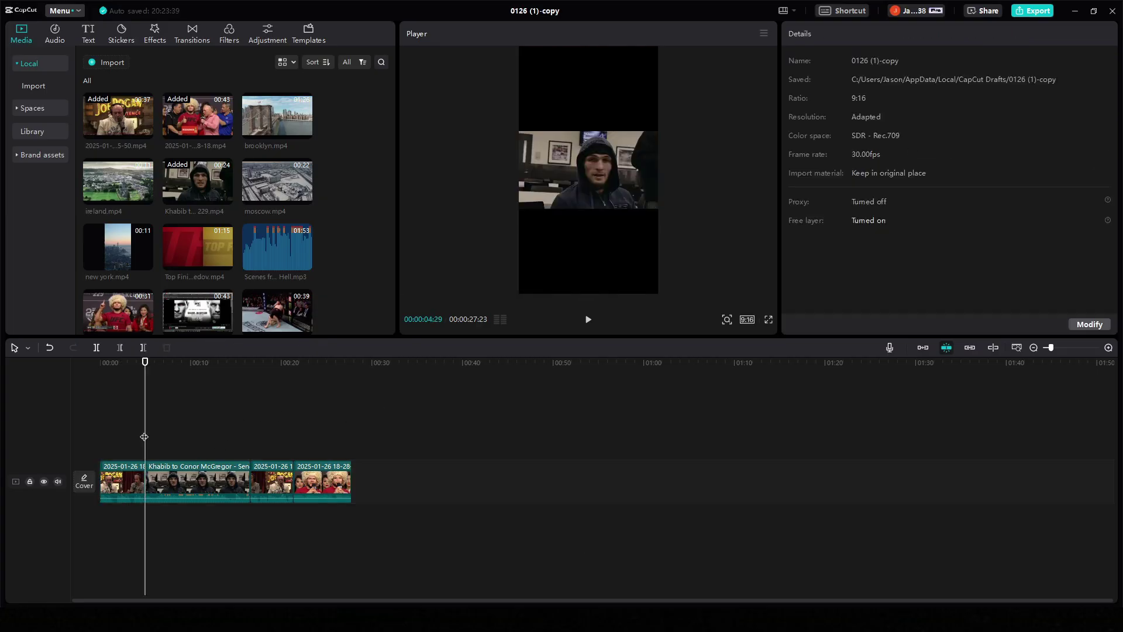
pyautogui.click(198, 482)
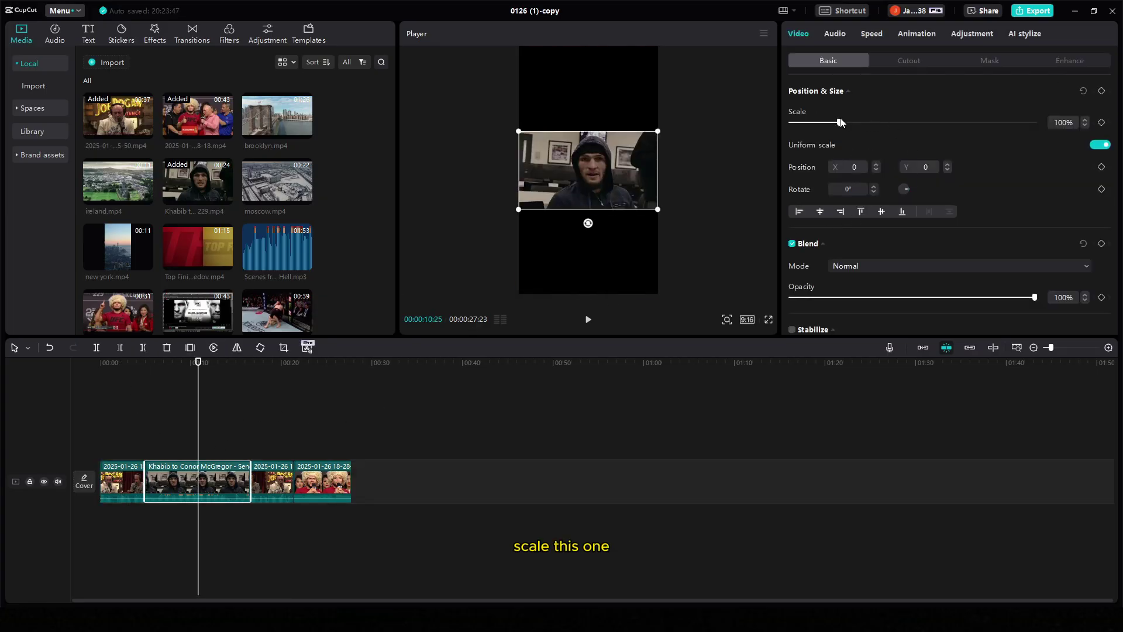
pyautogui.moveTo(841, 123); pyautogui.dragTo(946, 125)
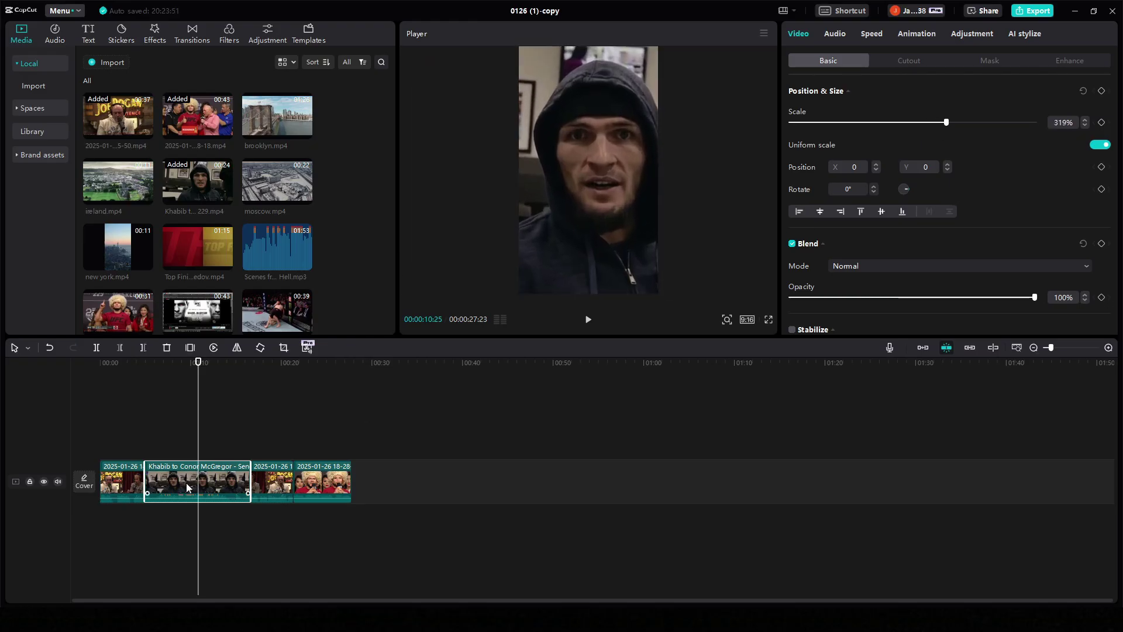
# Scale the third clip, the Joe Rogan podcast part, to 324% so it fills the vertical frame
pyautogui.click(281, 359)
pyautogui.click(269, 487)
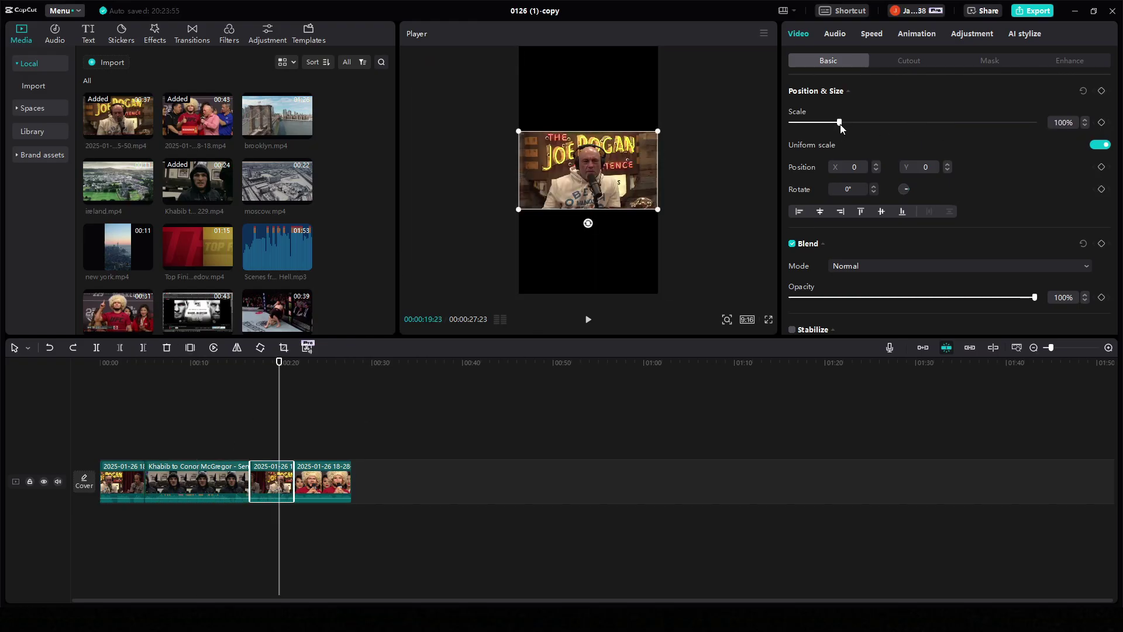
pyautogui.moveTo(840, 123); pyautogui.dragTo(949, 124)
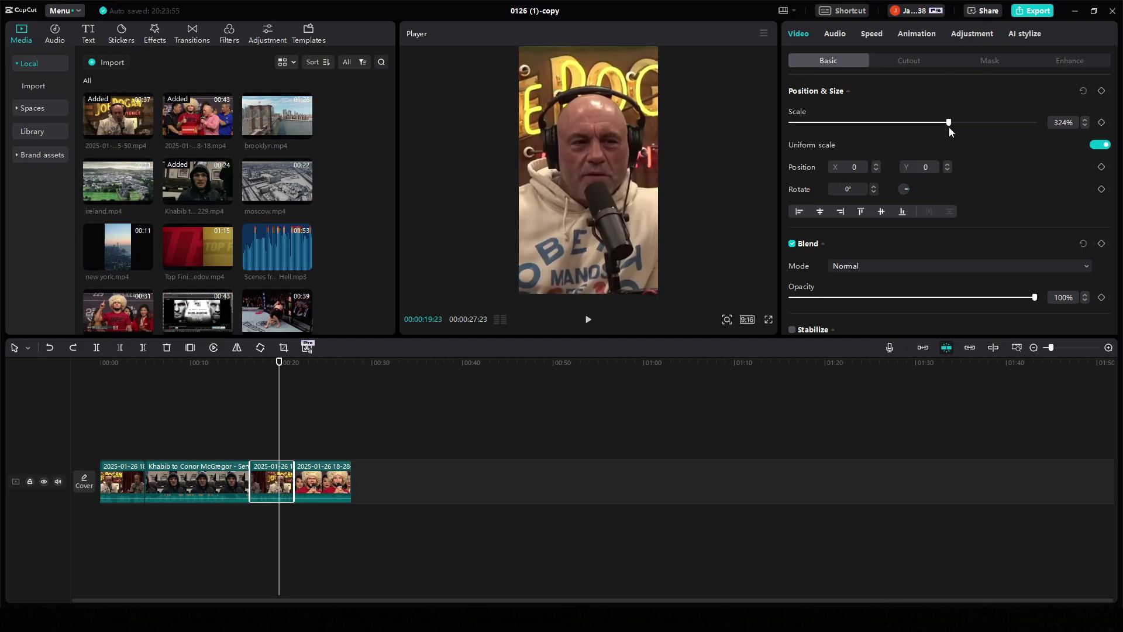
# Scale the fourth clip to 318% and shift it horizontally to X position -113 to center the speaker
pyautogui.click(330, 364)
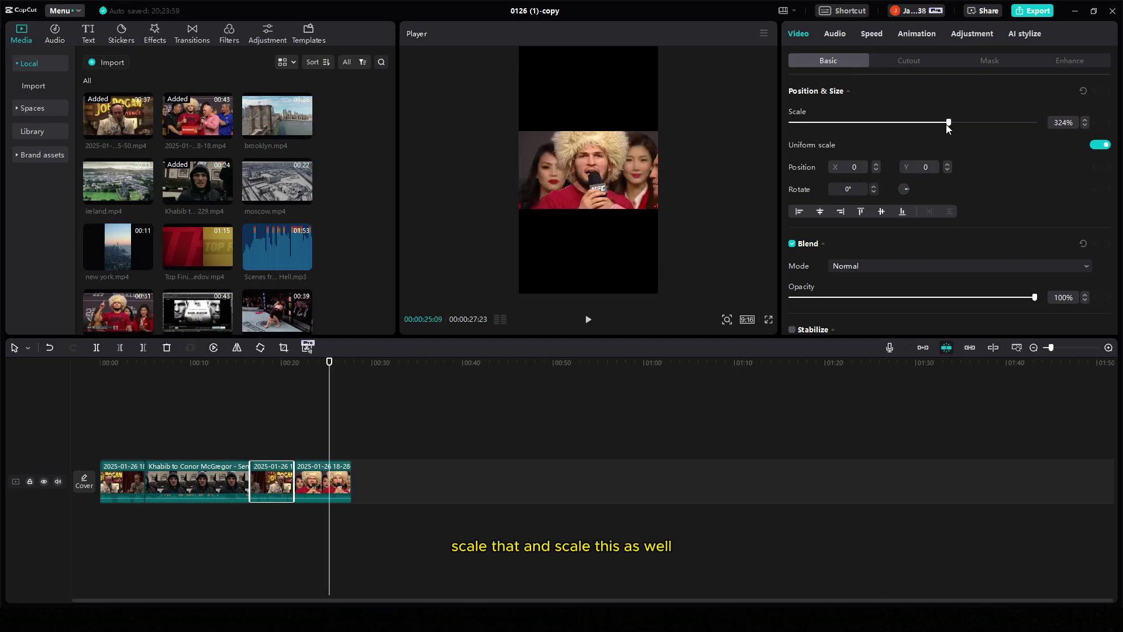
pyautogui.click(330, 488)
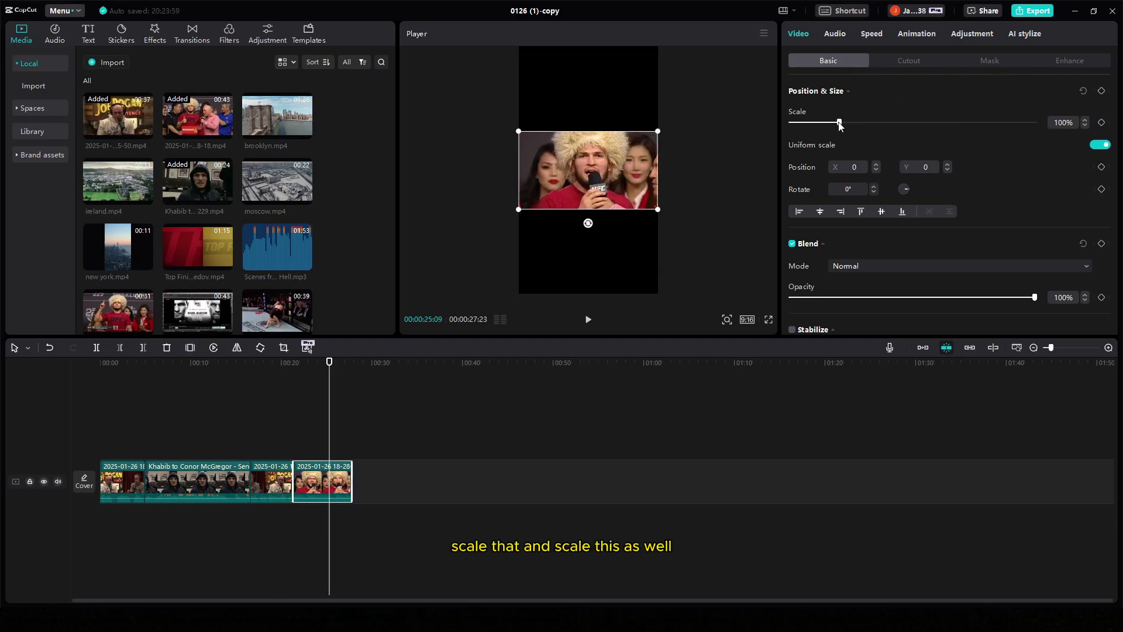
pyautogui.moveTo(840, 124); pyautogui.dragTo(947, 122)
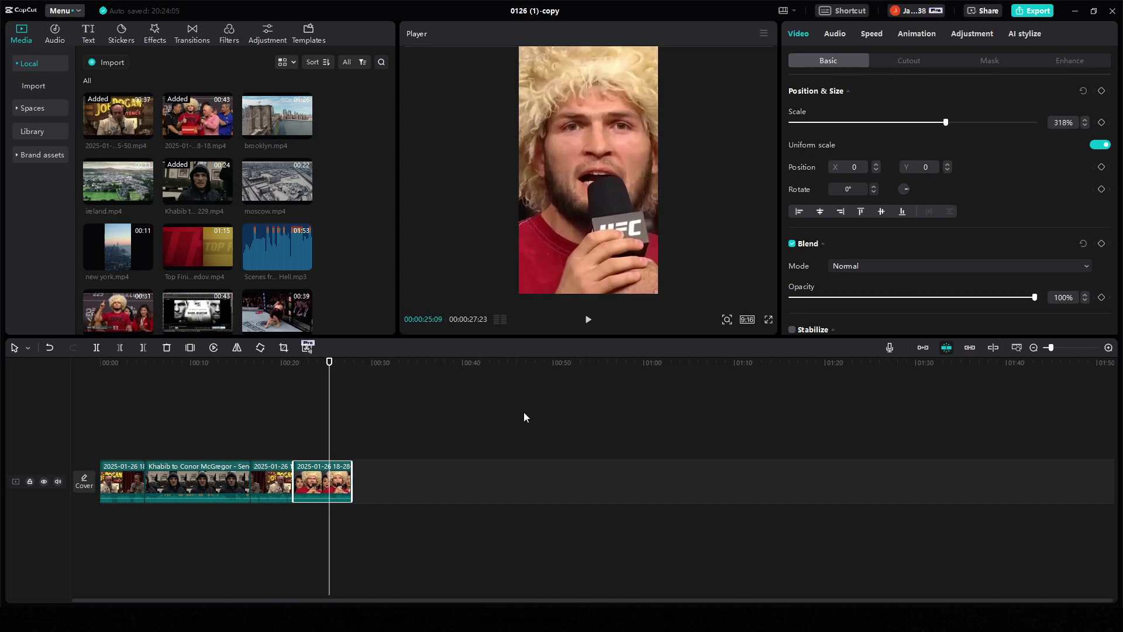
pyautogui.moveTo(581, 181); pyautogui.dragTo(576, 179)
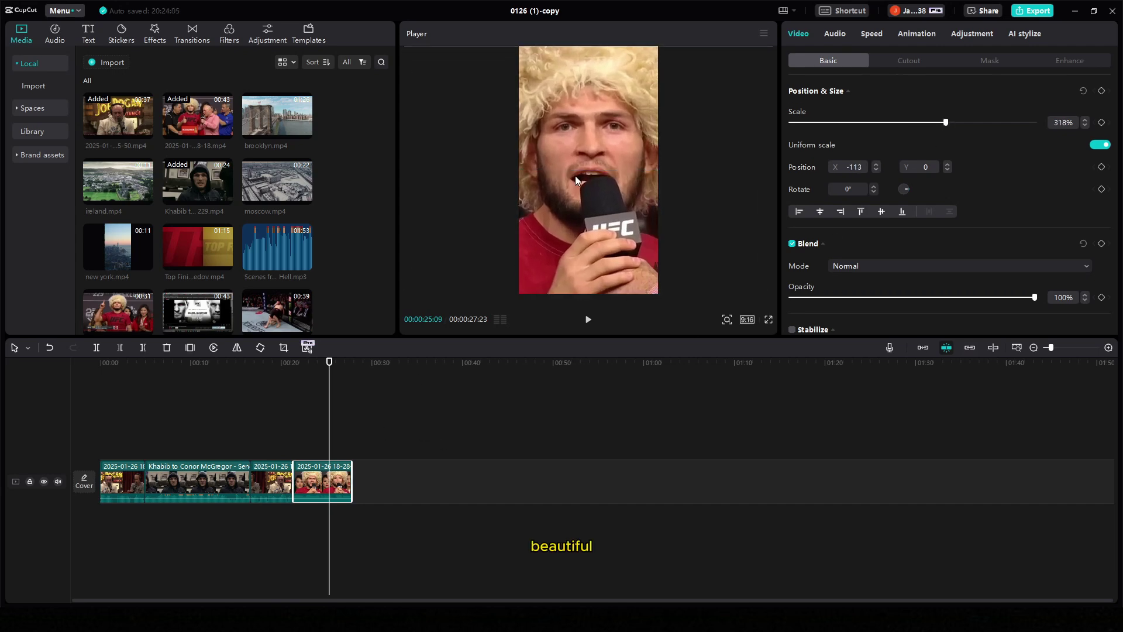
# Add Scenes from Hell.mp3 to an audio track below the clips and play part of it from about 00:00:59
pyautogui.click(337, 424)
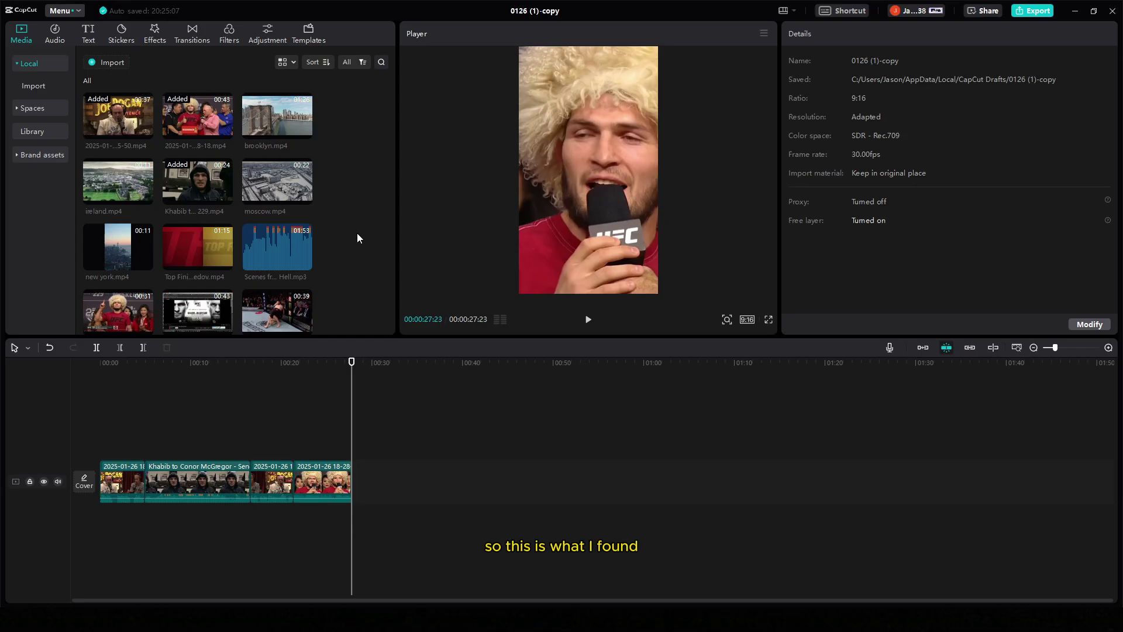
pyautogui.moveTo(293, 233); pyautogui.dragTo(189, 529)
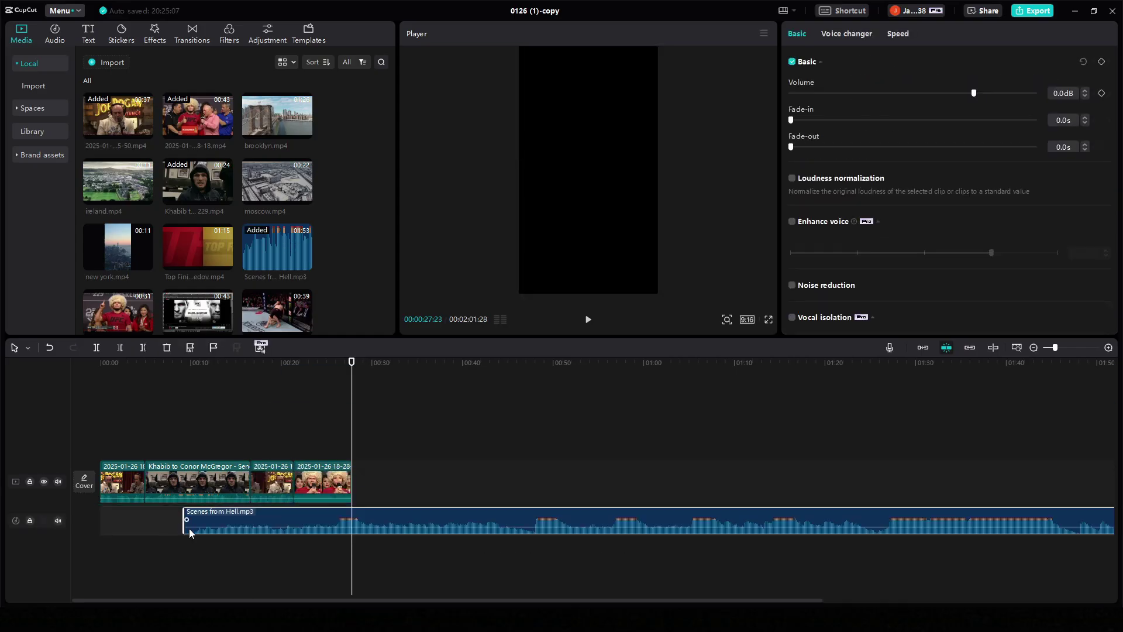
pyautogui.moveTo(573, 363); pyautogui.dragTo(605, 372)
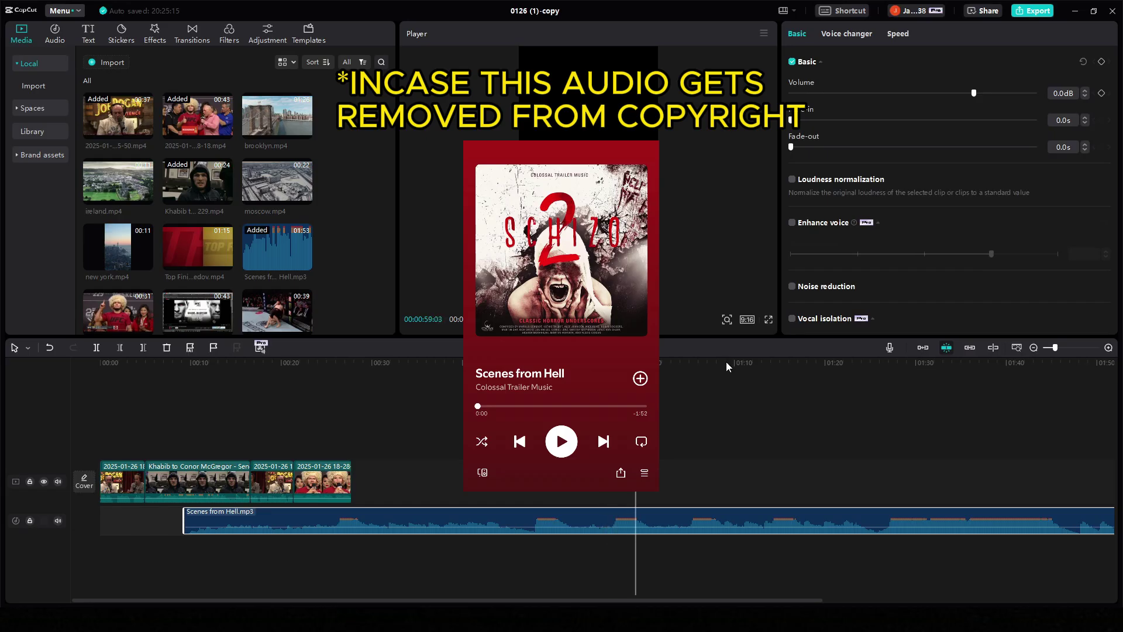
pyautogui.press('space')
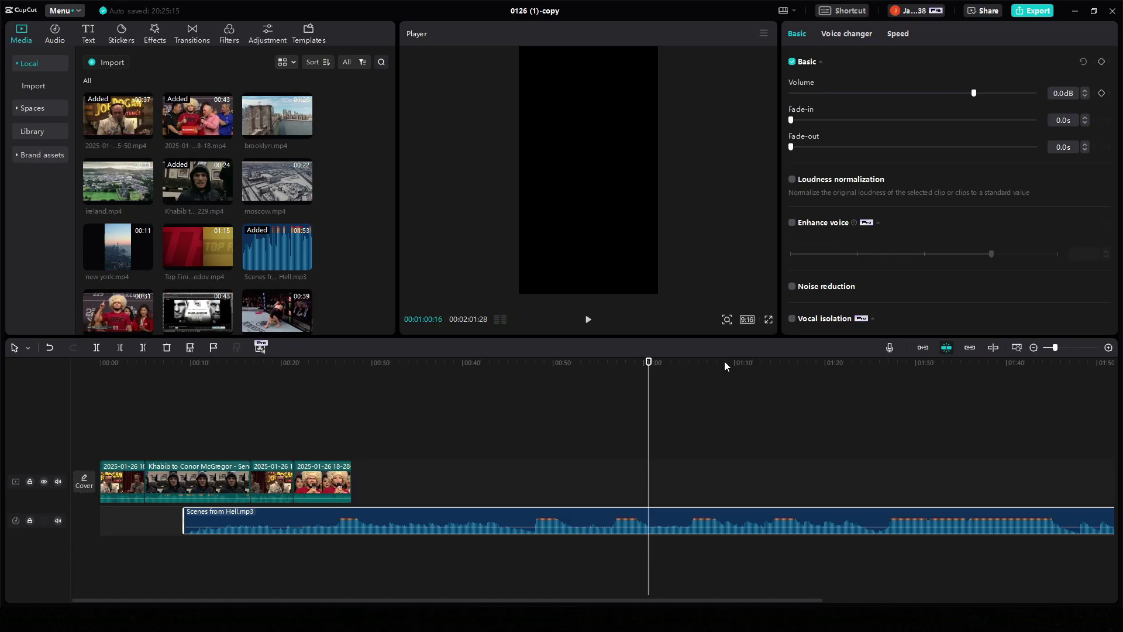
pyautogui.press('space')
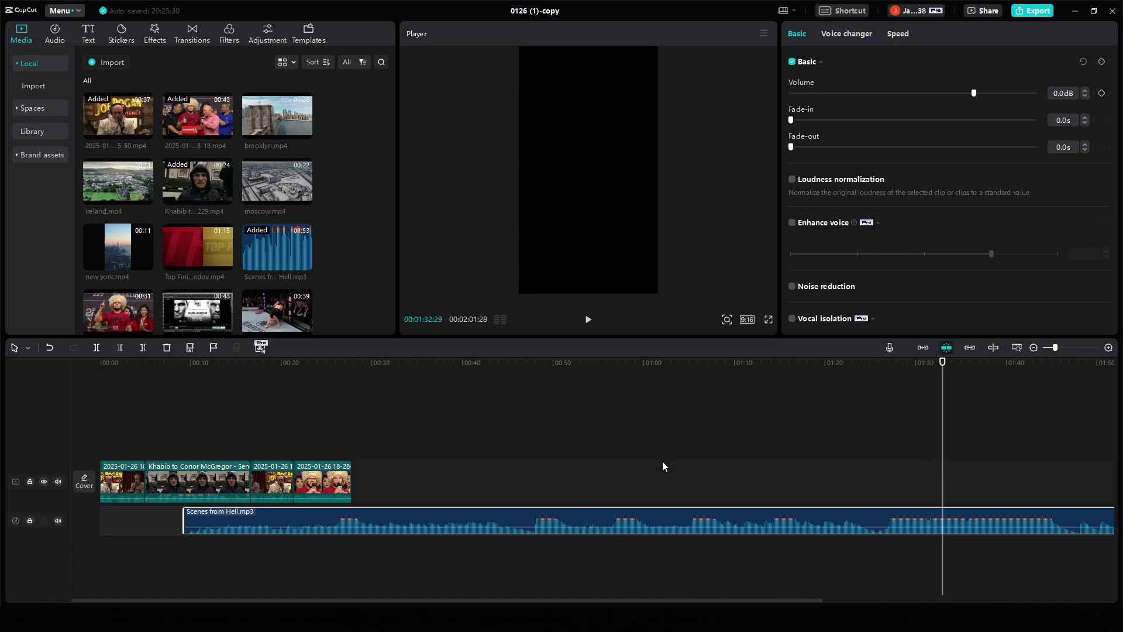
# Trim and slide the music so its drop lands at the end of the fourth clip, 00:00:27:23, and its start meets the sequence start
pyautogui.click(539, 520)
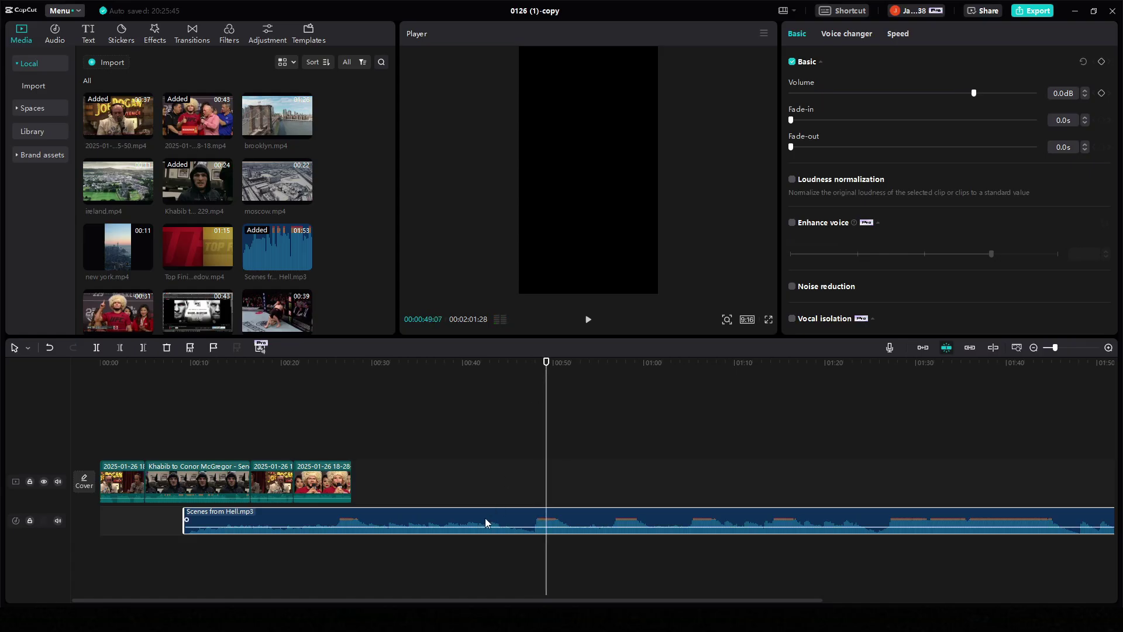
pyautogui.moveTo(141, 521); pyautogui.dragTo(275, 520)
pyautogui.moveTo(391, 519); pyautogui.dragTo(302, 514)
pyautogui.click(352, 361)
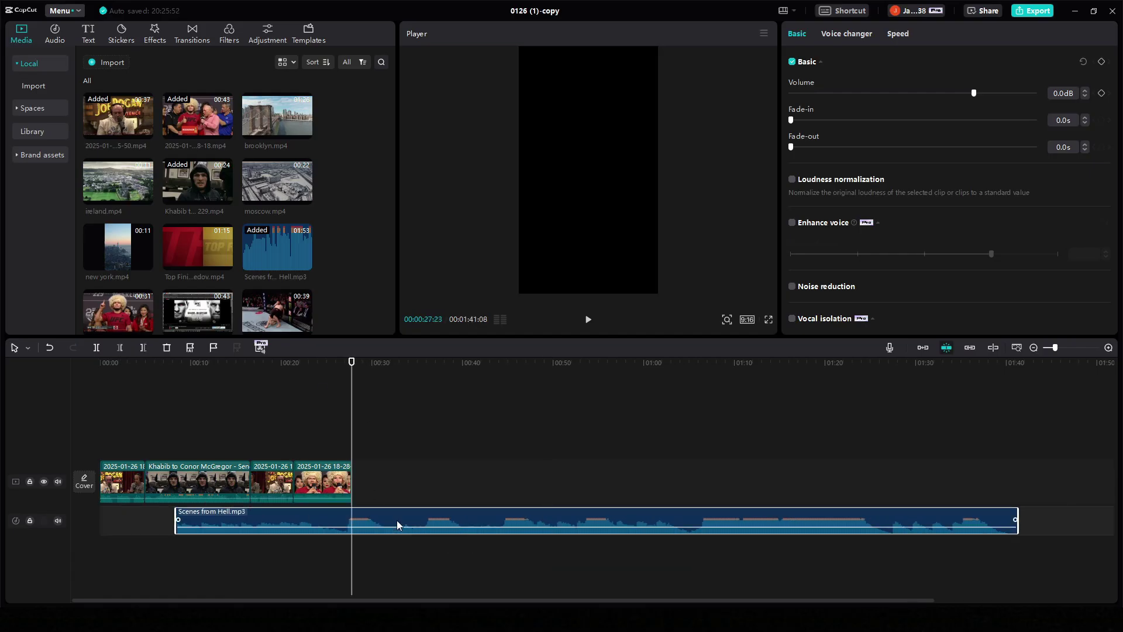
pyautogui.moveTo(396, 521); pyautogui.dragTo(403, 515)
pyautogui.moveTo(178, 519); pyautogui.dragTo(101, 499)
pyautogui.click(333, 363)
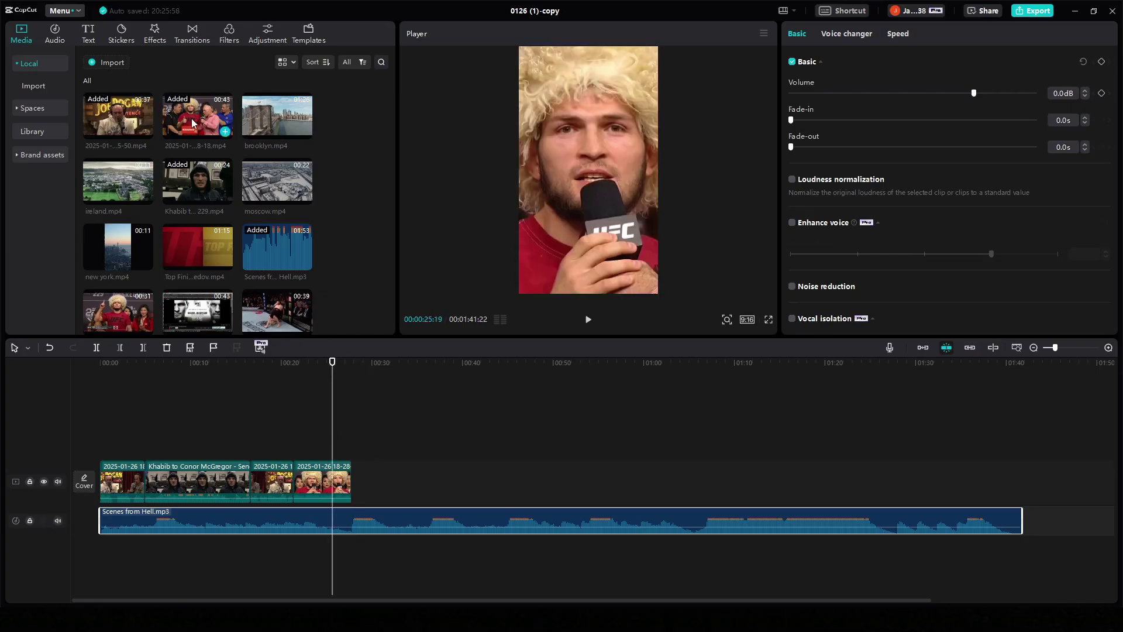
pyautogui.scroll(-3, 132, 126)
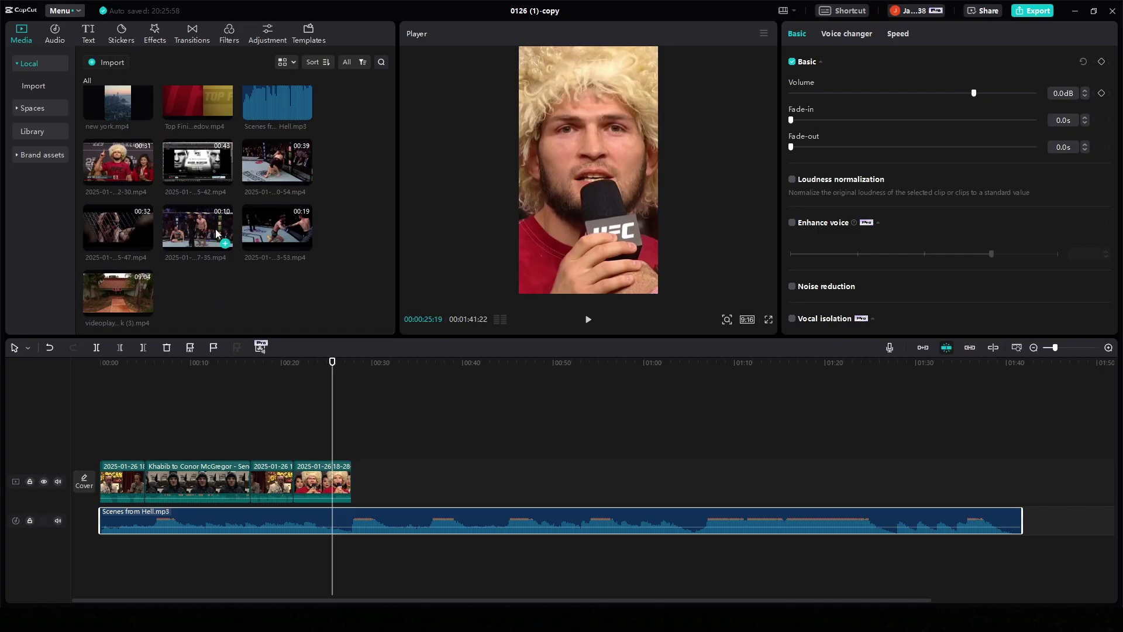
pyautogui.scroll(1, 272, 216)
pyautogui.click(272, 217)
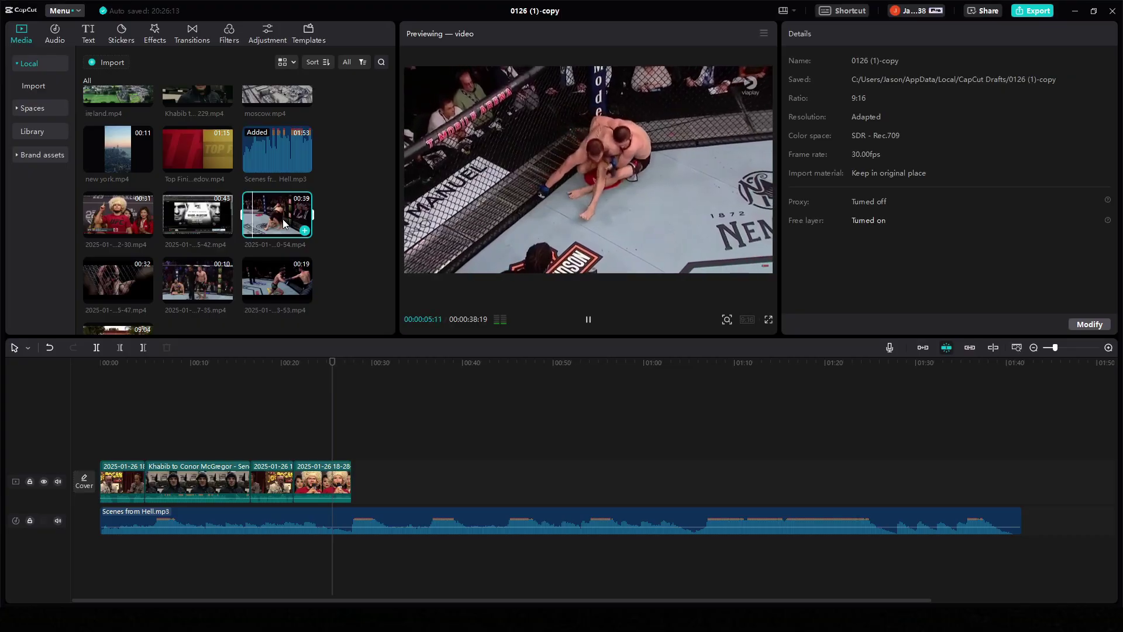
pyautogui.moveTo(279, 217); pyautogui.dragTo(480, 438)
pyautogui.moveTo(684, 378); pyautogui.dragTo(726, 381)
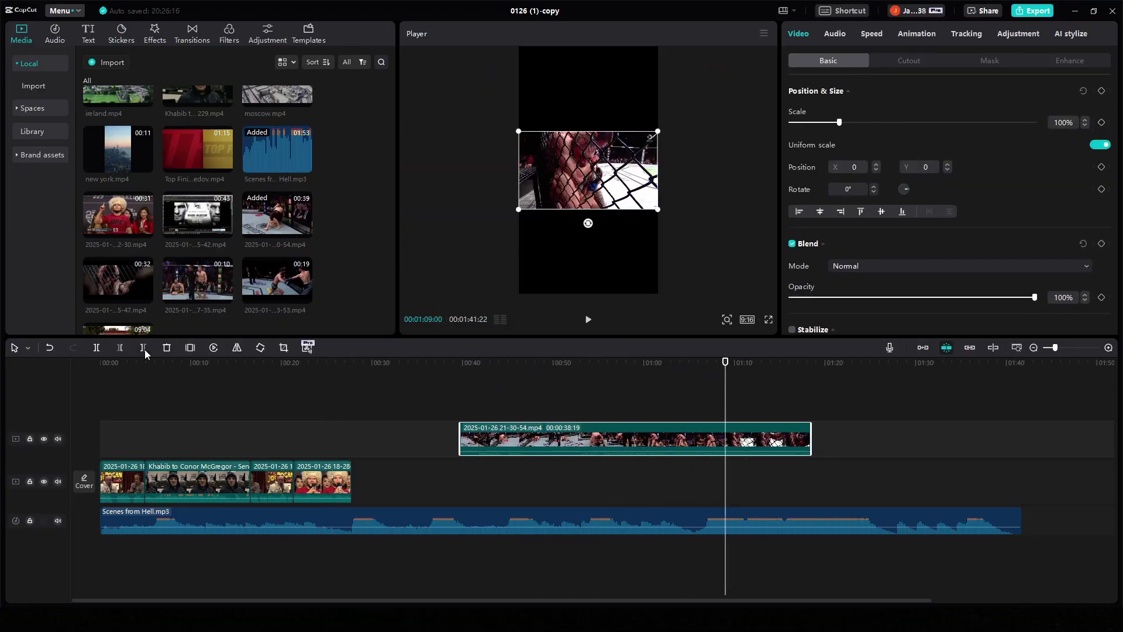
pyautogui.press('q')
# Move the trimmed fight clip to start where the fourth clip ends, mute its track and play back the transition
pyautogui.moveTo(766, 439); pyautogui.dragTo(392, 439)
pyautogui.click(58, 439)
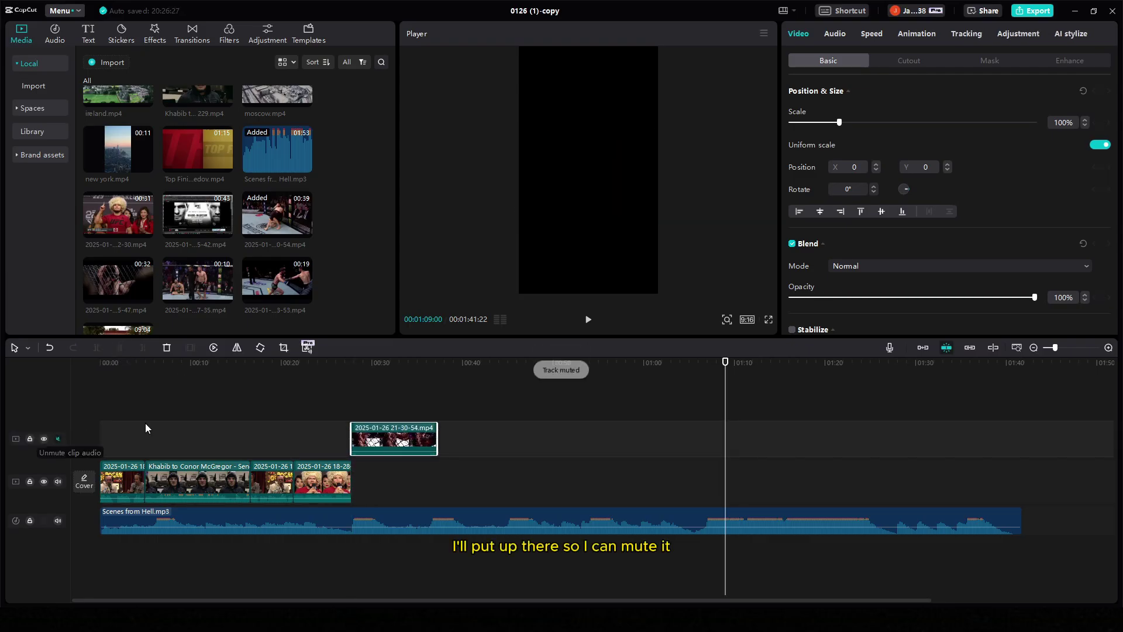
pyautogui.click(345, 364)
pyautogui.moveTo(345, 364)
pyautogui.mouseDown()
pyautogui.moveTo(324, 356)
pyautogui.moveTo(339, 361)
pyautogui.mouseUp()
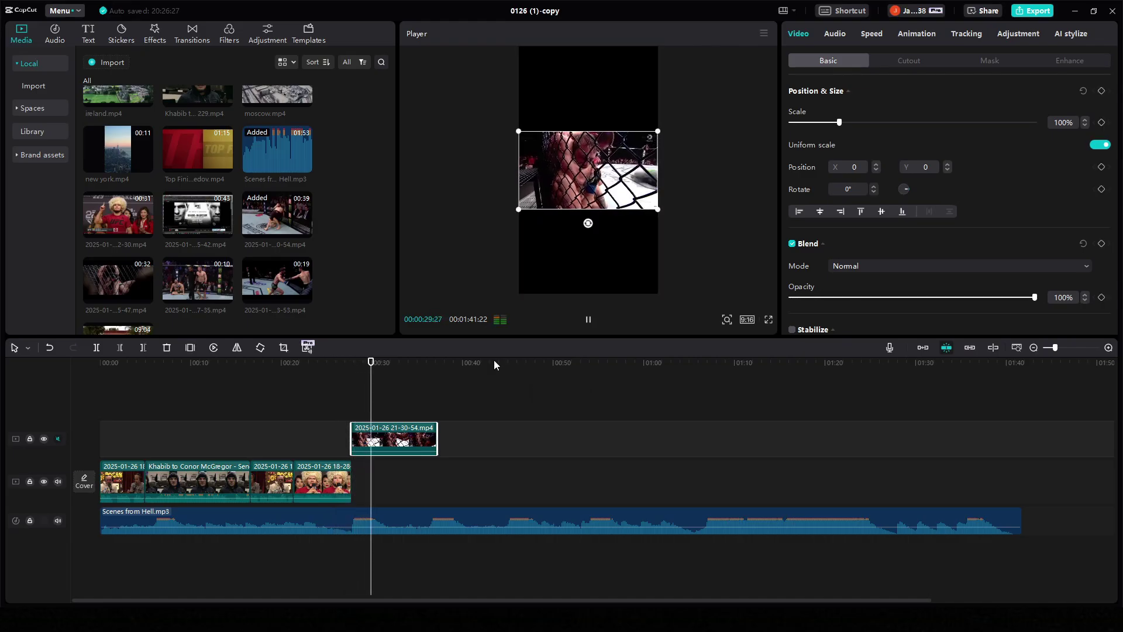
pyautogui.press('space')
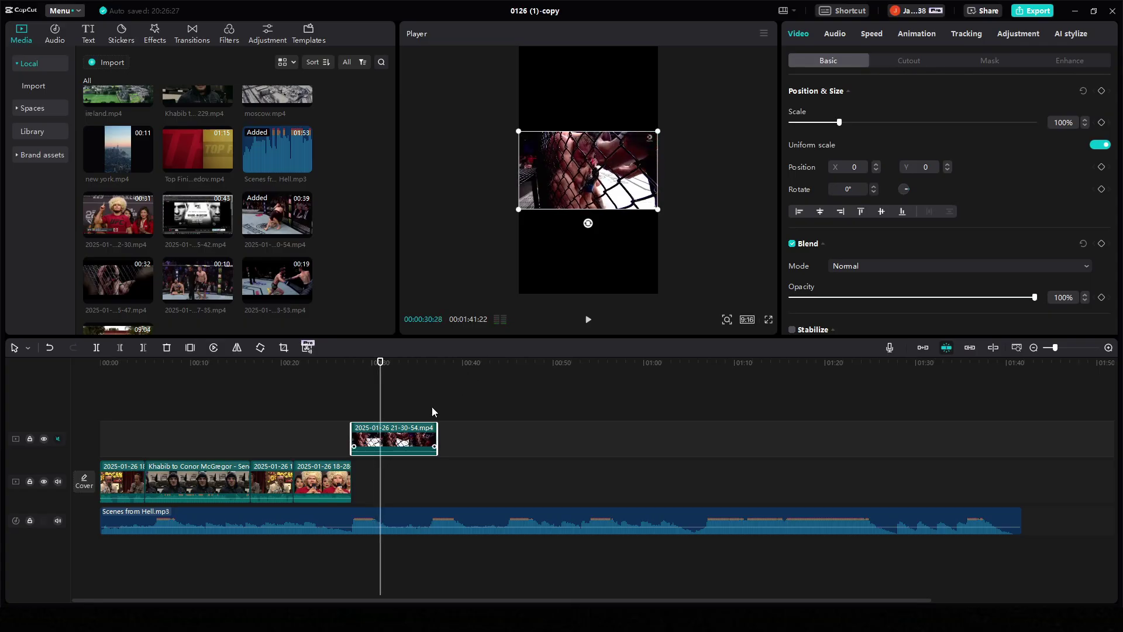
# Set the fight clip's speed to 1.3x and play it back from 00:00:26:29
pyautogui.click(870, 35)
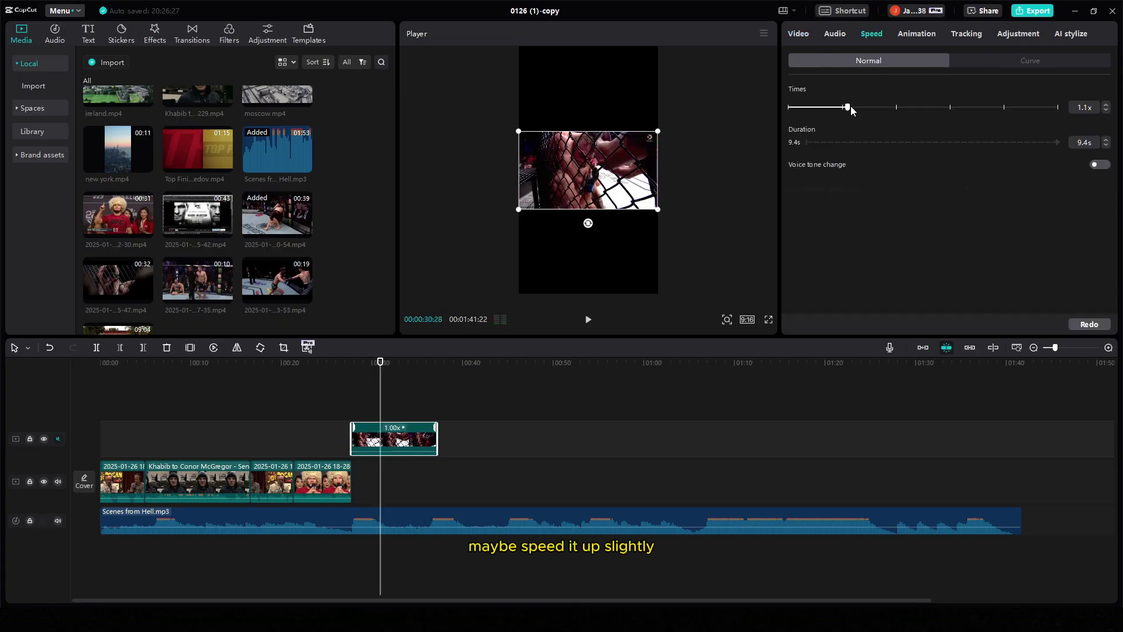
pyautogui.click(858, 110)
pyautogui.click(346, 366)
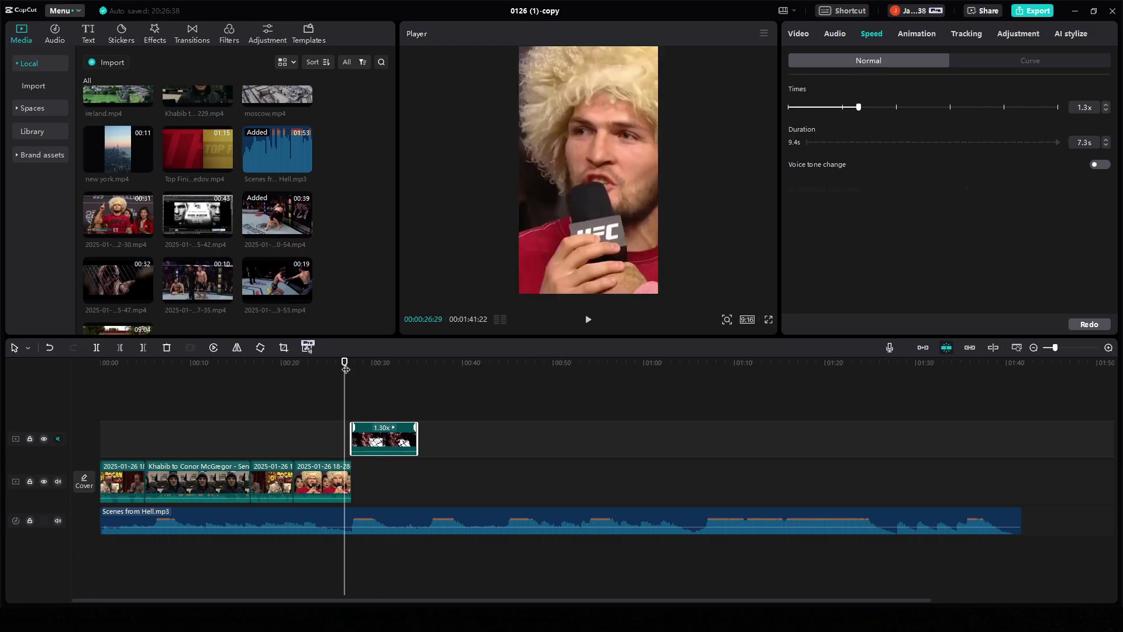
pyautogui.press('space')
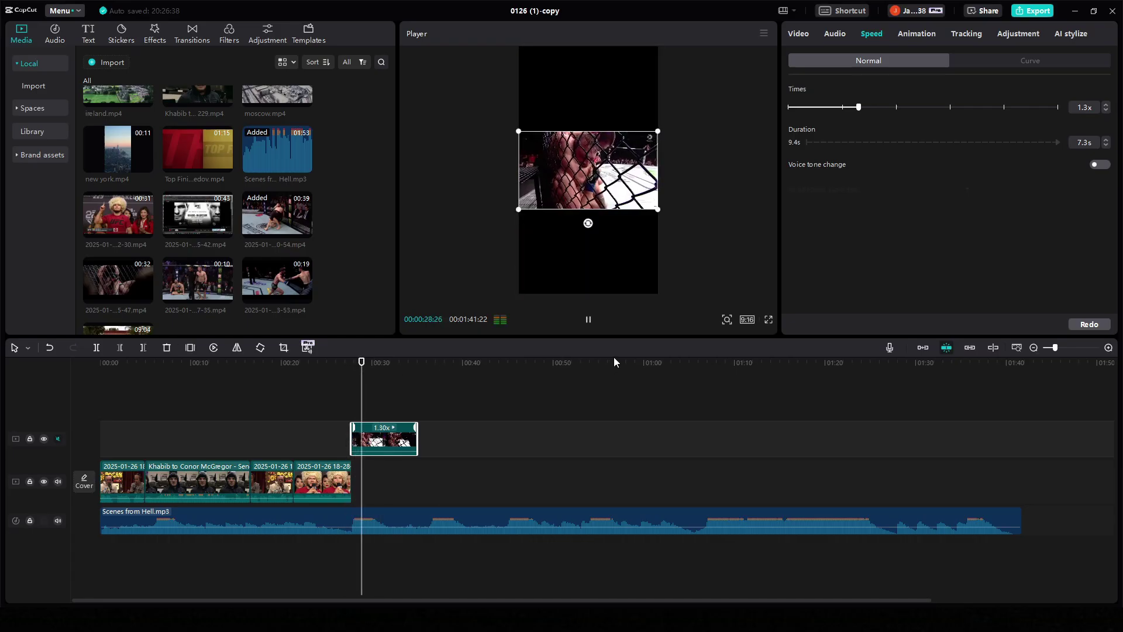
pyautogui.press('space')
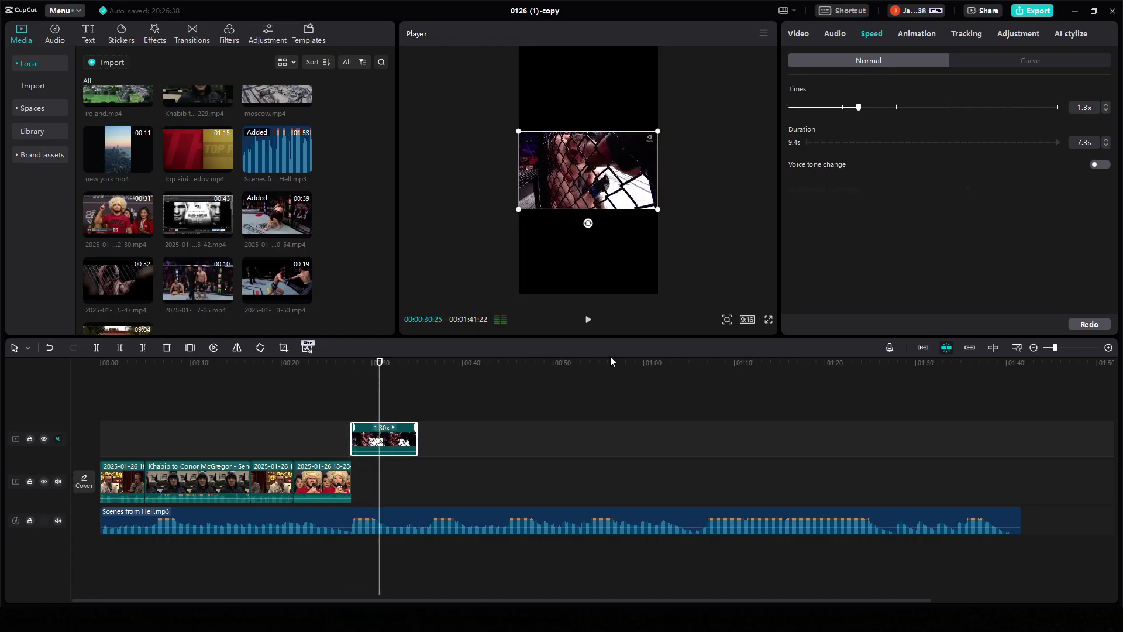
# Cut off the fight clip after about 00:00:30 and enlarge it so it overfills the width of the vertical frame
pyautogui.click(373, 363)
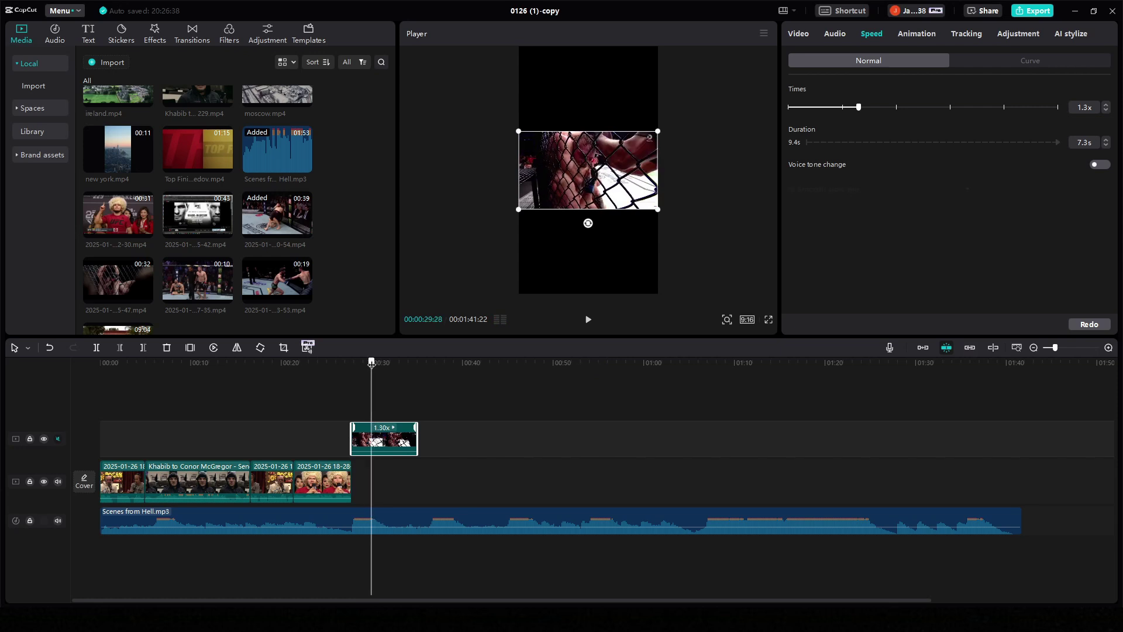
pyautogui.click(143, 347)
pyautogui.click(359, 363)
pyautogui.moveTo(659, 131); pyautogui.dragTo(722, 93)
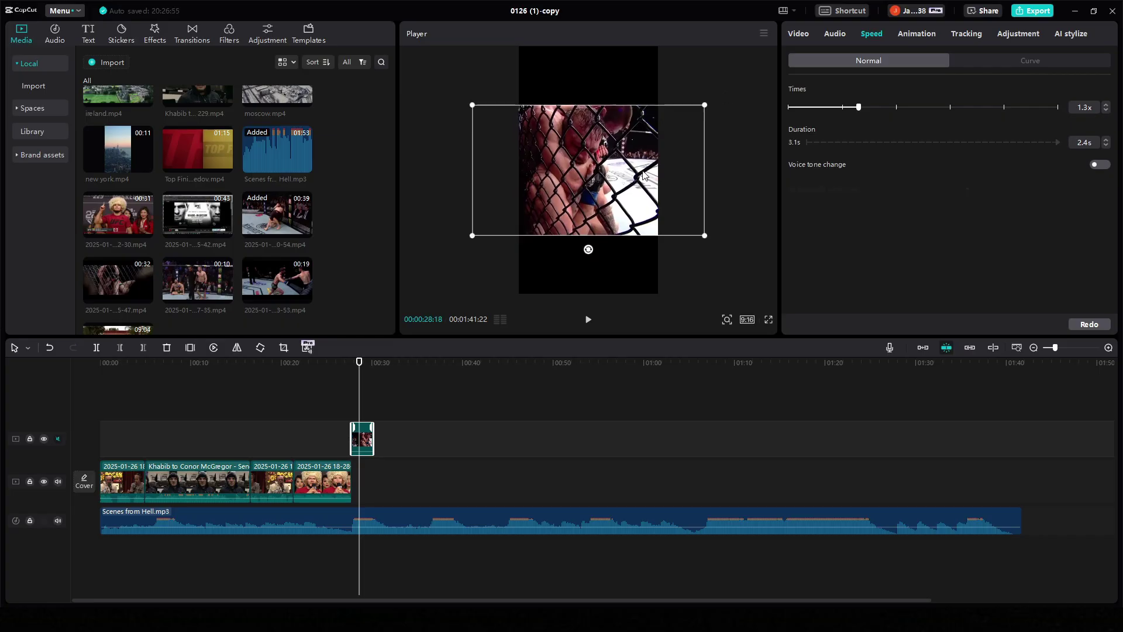
pyautogui.moveTo(643, 175)
pyautogui.mouseDown()
pyautogui.moveTo(643, 157)
pyautogui.moveTo(643, 175)
pyautogui.mouseUp()
pyautogui.click(745, 218)
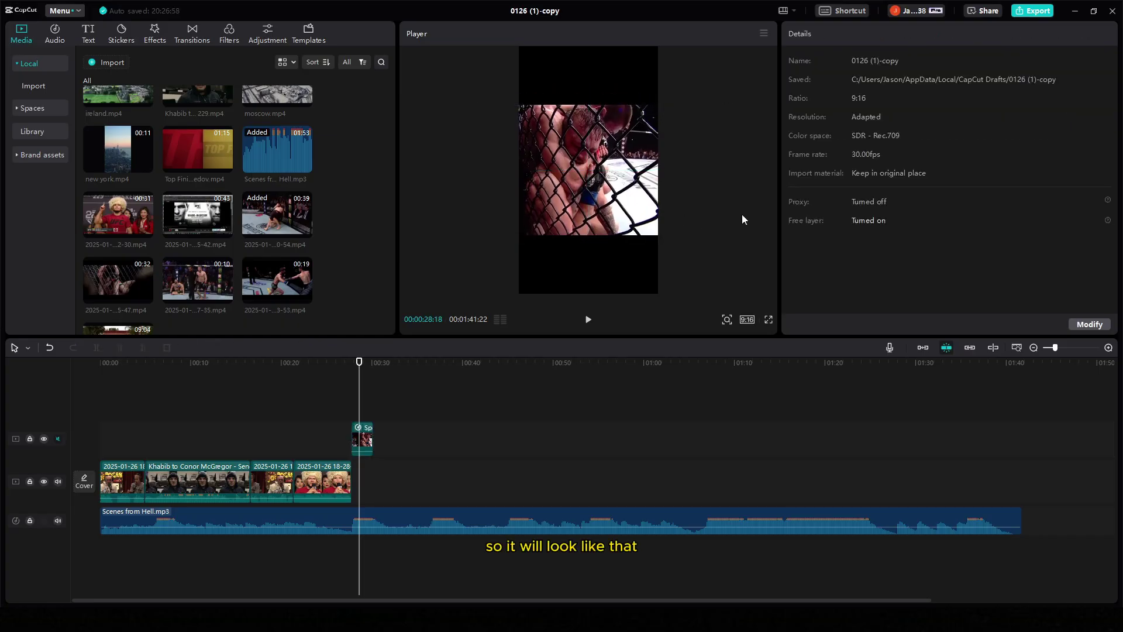
pyautogui.click(323, 380)
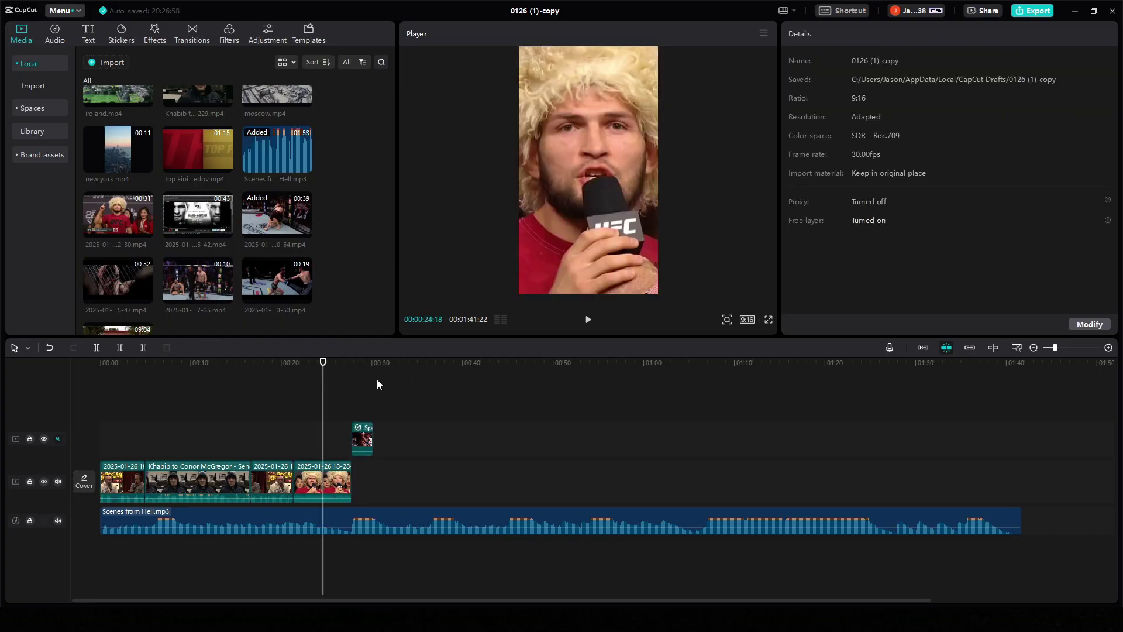
pyautogui.click(373, 363)
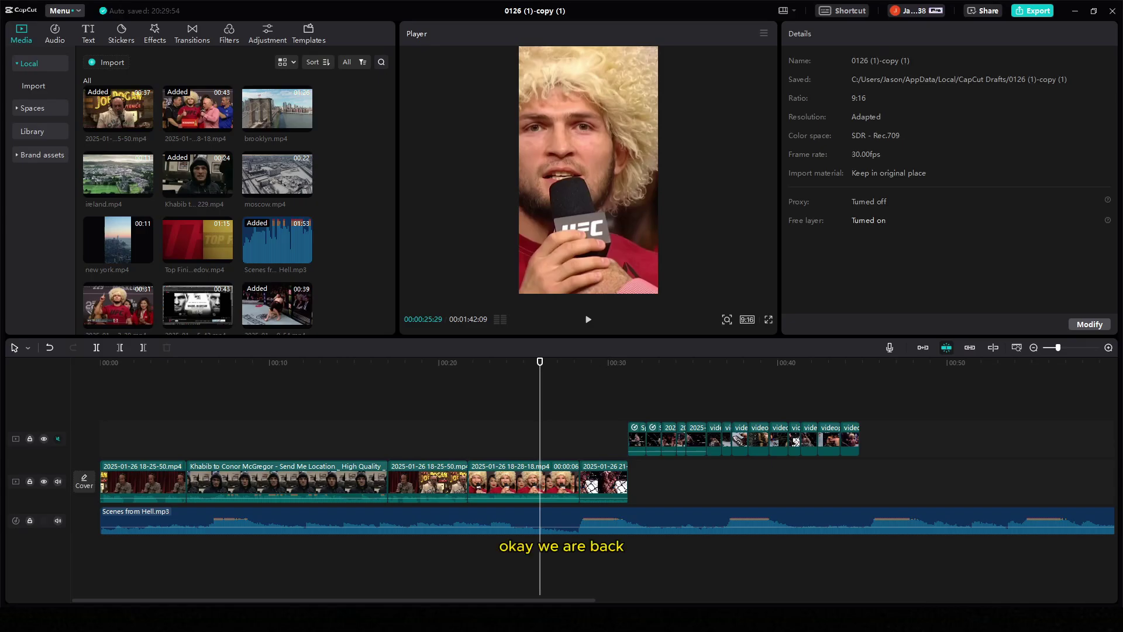
# Play back the fight montage from 00:00:27:05 to just past its last clip and revisit its opening shot
pyautogui.click(553, 361)
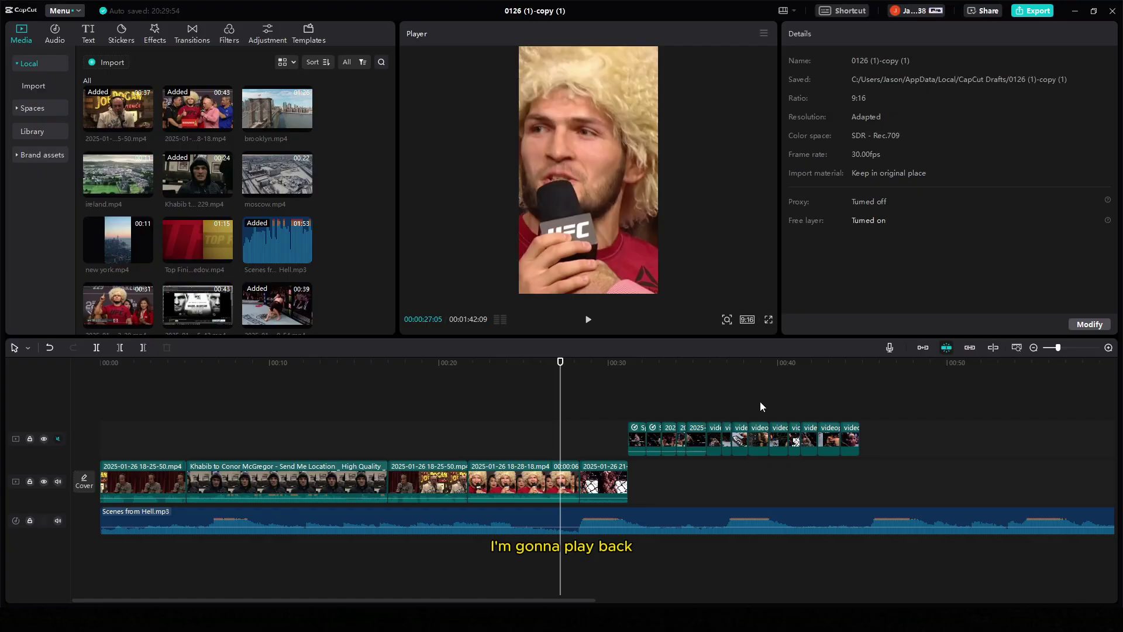
pyautogui.press('space')
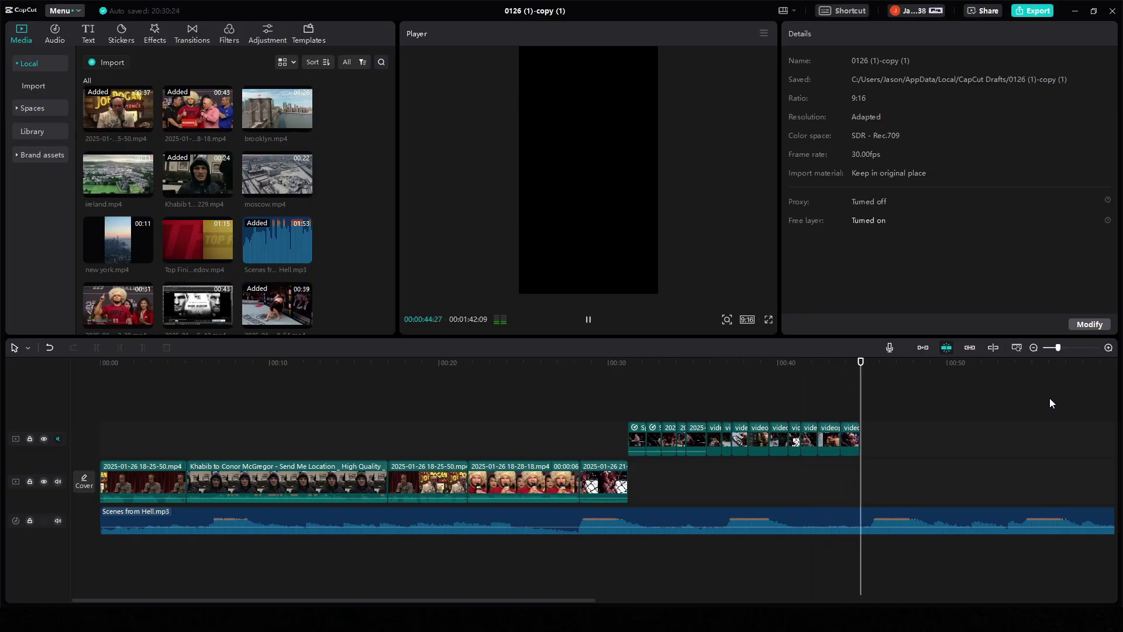
pyautogui.press('space')
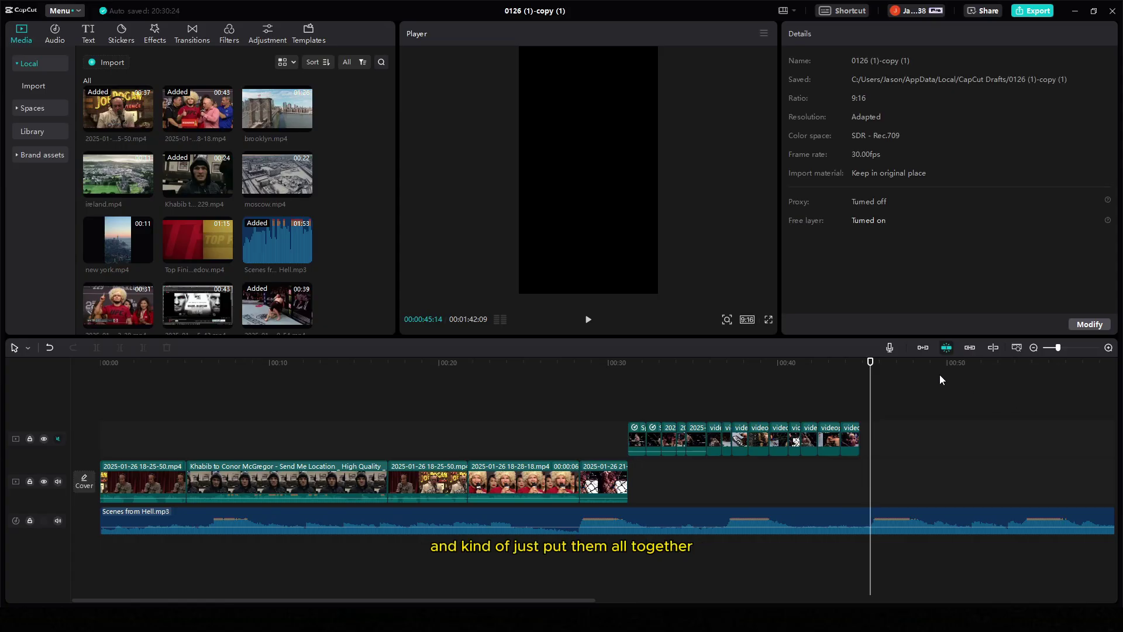
pyautogui.moveTo(616, 362); pyautogui.dragTo(630, 383)
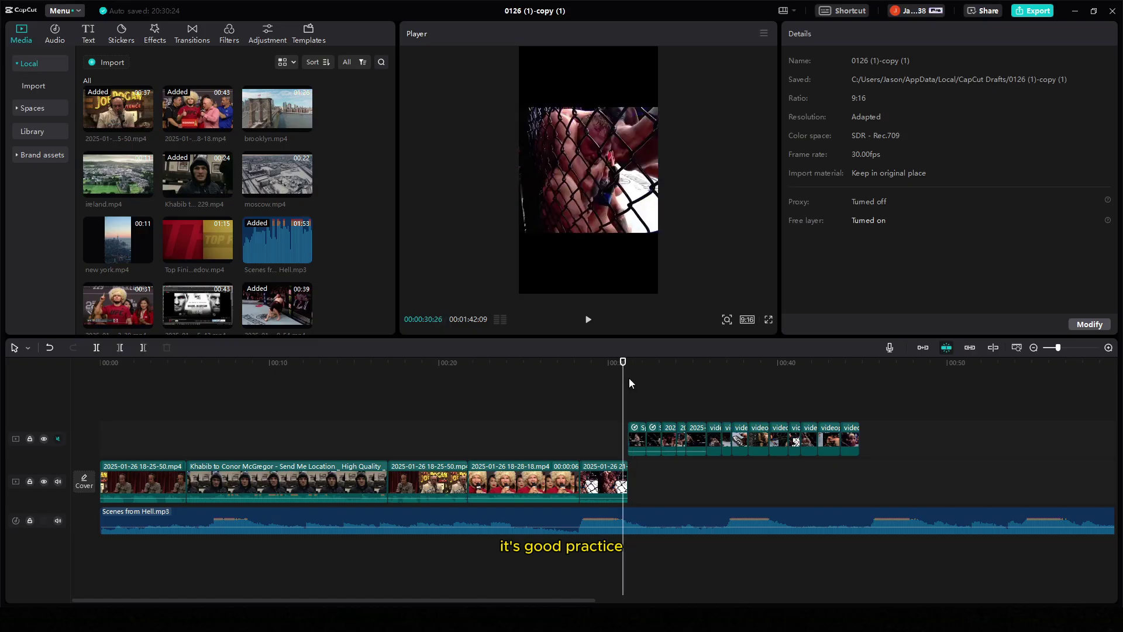
# Cut off the music at 00:00:44:25, where the last montage clip ends
pyautogui.click(863, 361)
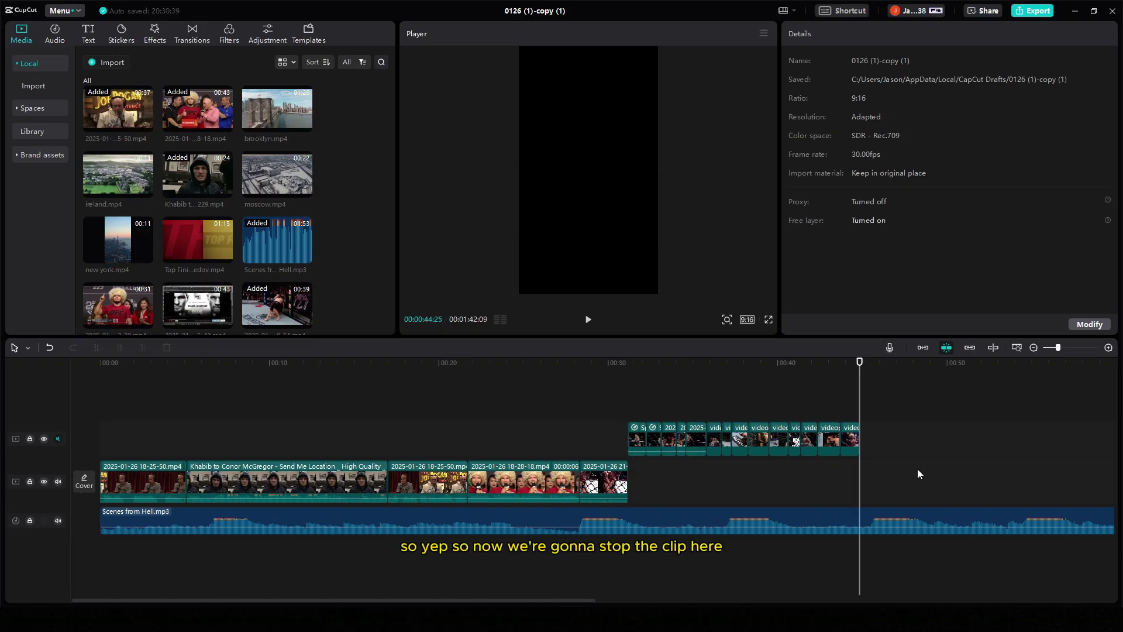
pyautogui.click(847, 525)
pyautogui.click(142, 349)
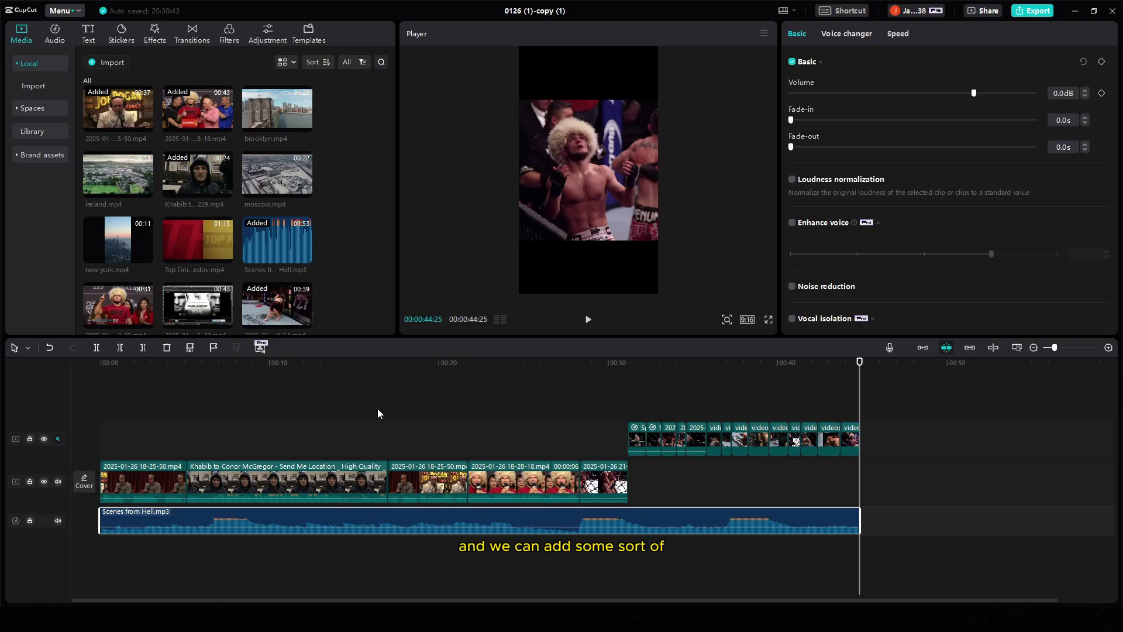
# Examine the transition from the Khabib location clip into the second podcast clip, playing from 00:00:16:10 and stepping through to 00:00:18:23
pyautogui.moveTo(467, 363); pyautogui.dragTo(377, 364)
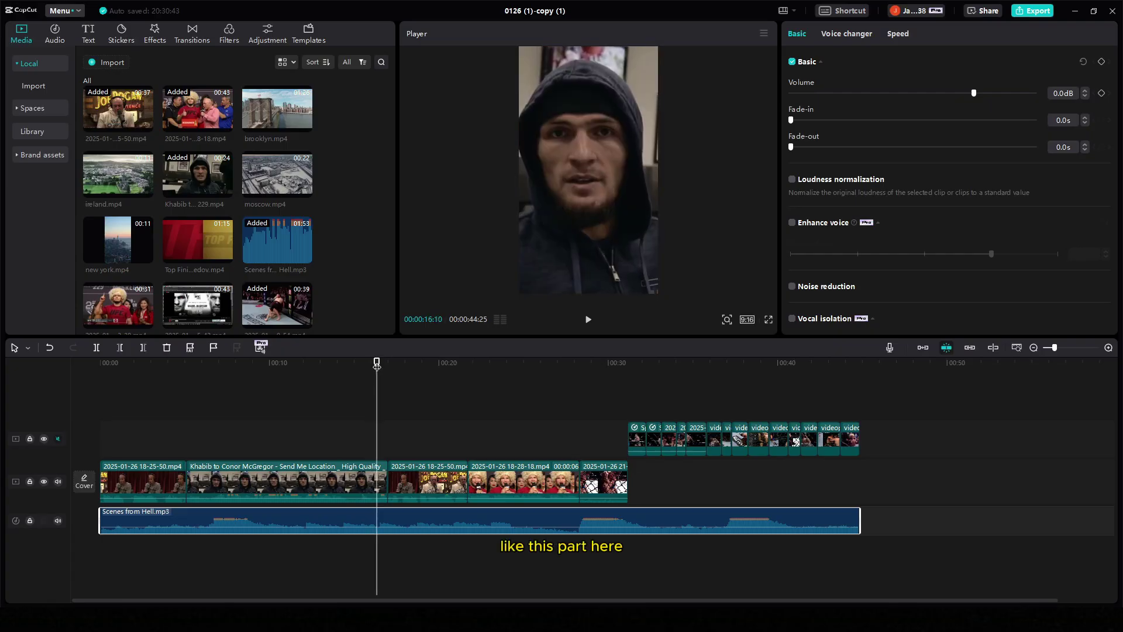
pyautogui.press('space')
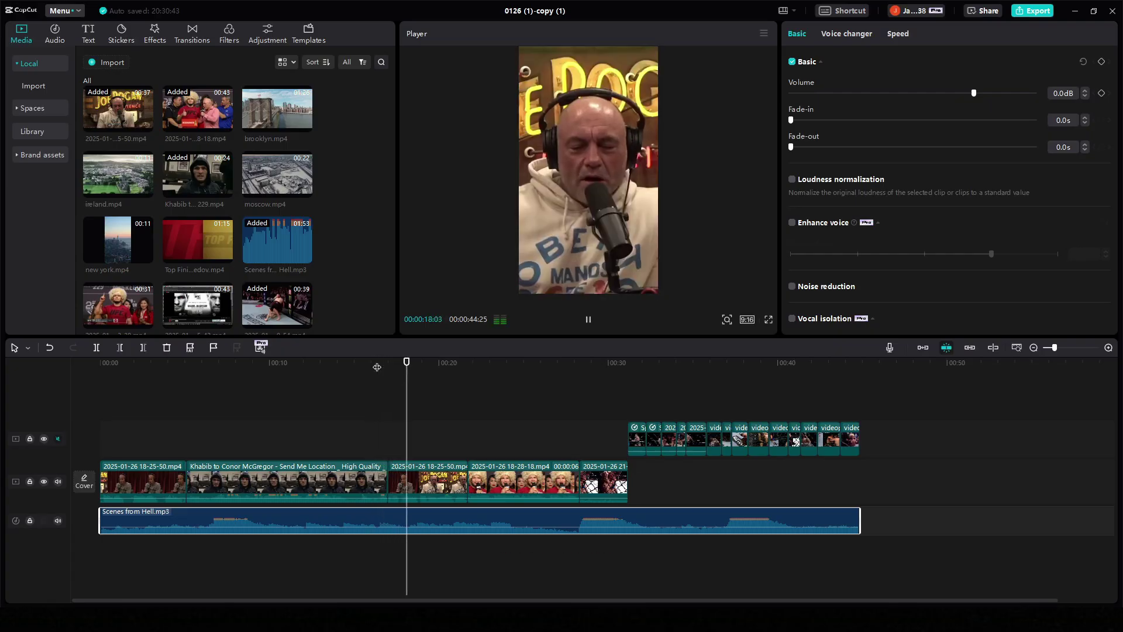
pyautogui.moveTo(384, 366); pyautogui.dragTo(387, 371)
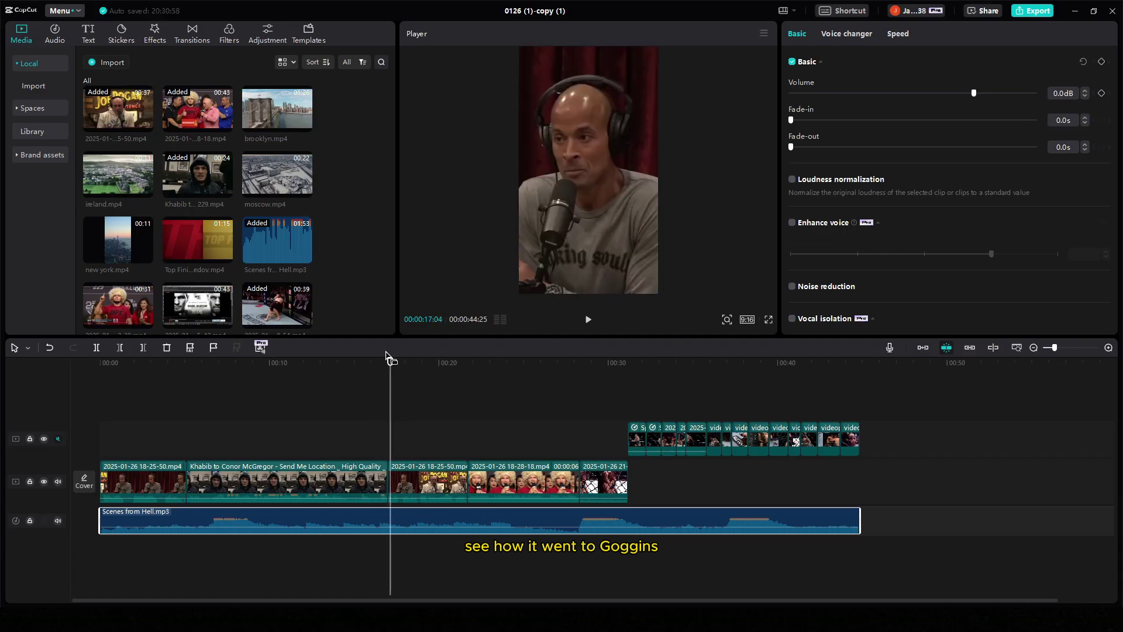
pyautogui.press('Right')
pyautogui.press('Right')
pyautogui.press('Right')
pyautogui.press('Right')
pyautogui.press('Right')
pyautogui.press('Right')
pyautogui.press('Right')
pyautogui.press('Right')
pyautogui.press('Right')
pyautogui.press('Right')
pyautogui.press('Right')
pyautogui.press('Right')
pyautogui.press('Right')
pyautogui.press('Right')
pyautogui.press('Right')
pyautogui.press('Right')
pyautogui.press('Right')
pyautogui.press('Right')
pyautogui.press('Right')
pyautogui.press('Right')
pyautogui.press('Right')
pyautogui.press('Right')
pyautogui.press('Right')
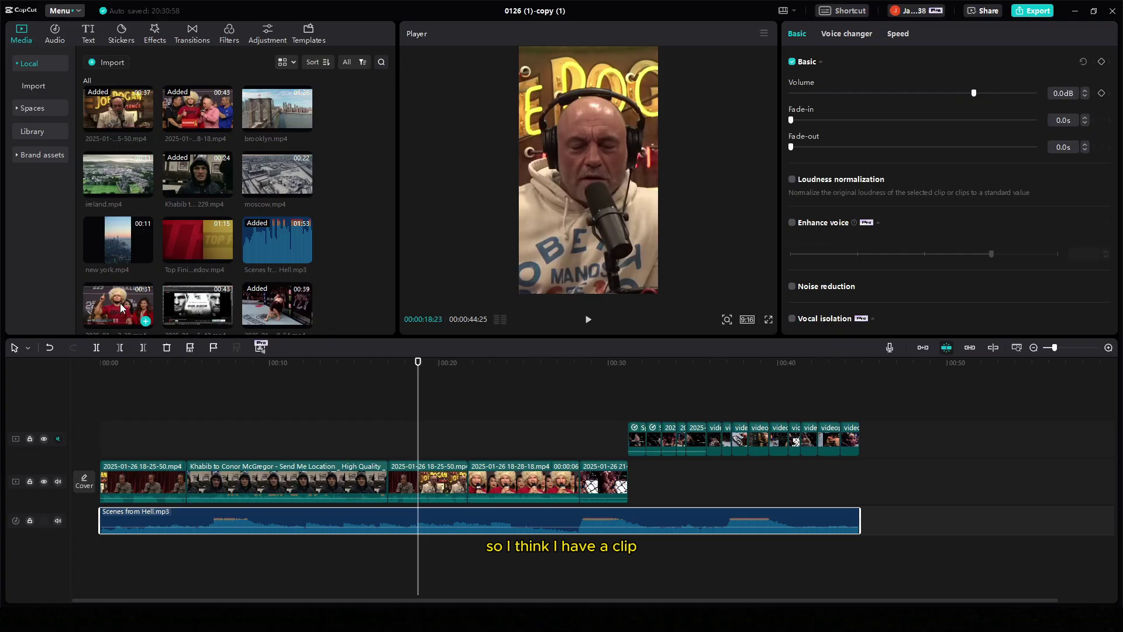
pyautogui.press('End')
pyautogui.scroll(-2, 195, 187)
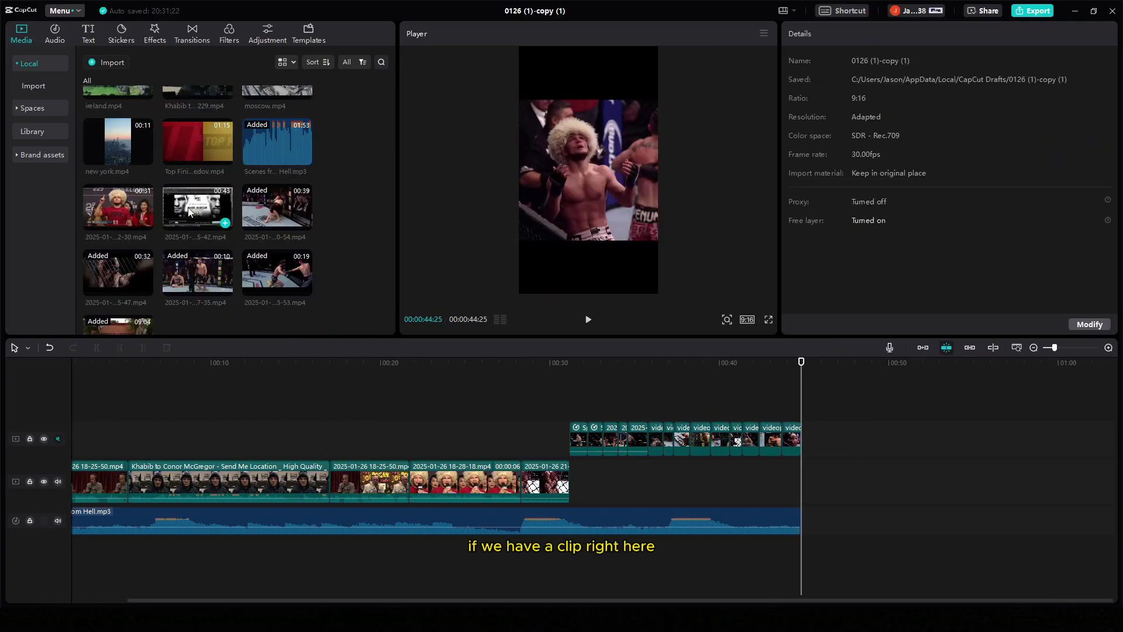
pyautogui.moveTo(189, 213); pyautogui.dragTo(718, 404)
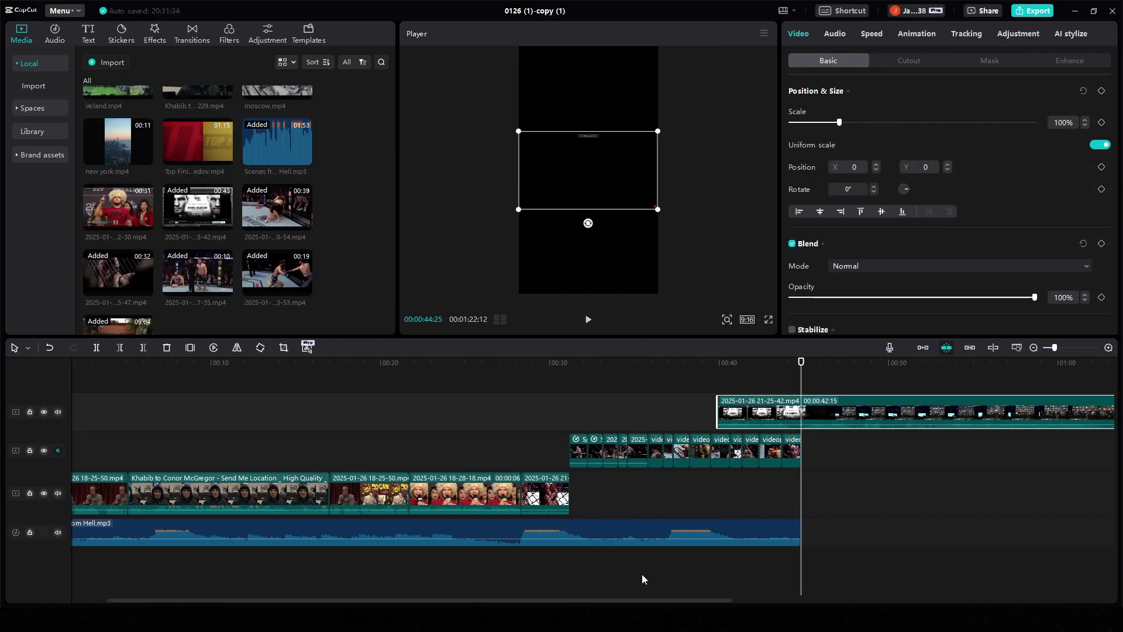
pyautogui.moveTo(639, 601); pyautogui.dragTo(889, 601)
pyautogui.moveTo(673, 354)
pyautogui.mouseDown()
pyautogui.moveTo(748, 368)
pyautogui.moveTo(660, 367)
pyautogui.mouseUp()
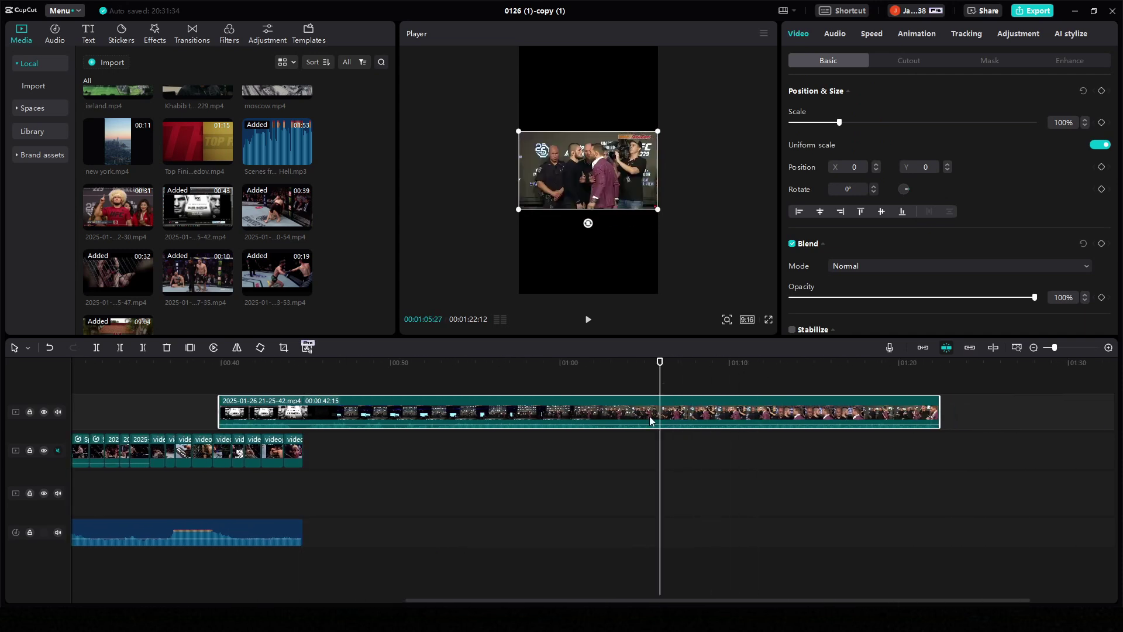
pyautogui.click(116, 349)
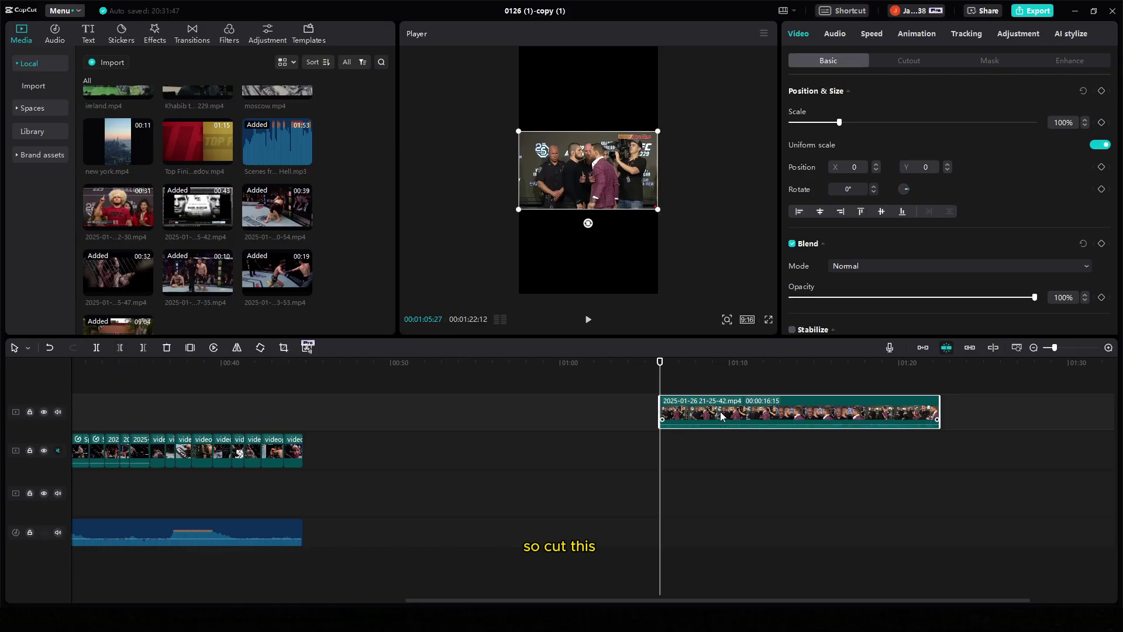
pyautogui.moveTo(720, 411); pyautogui.dragTo(412, 409)
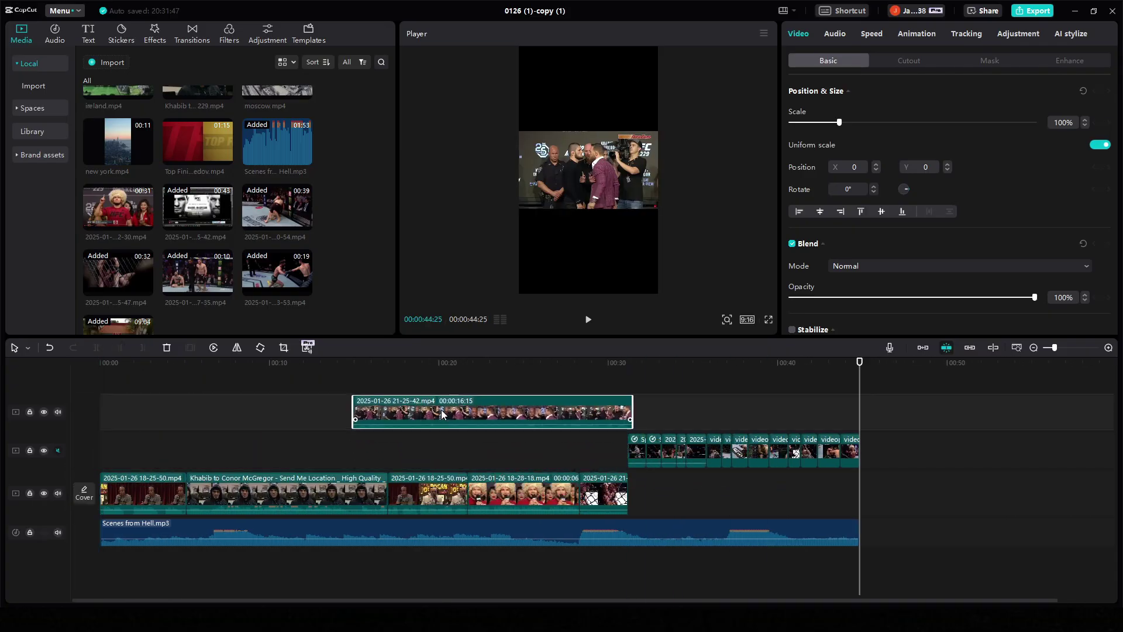
pyautogui.moveTo(632, 402); pyautogui.dragTo(396, 454)
# Scale the face-off clip to 326%, start it where the second podcast clip begins, and play the section through
pyautogui.click(388, 386)
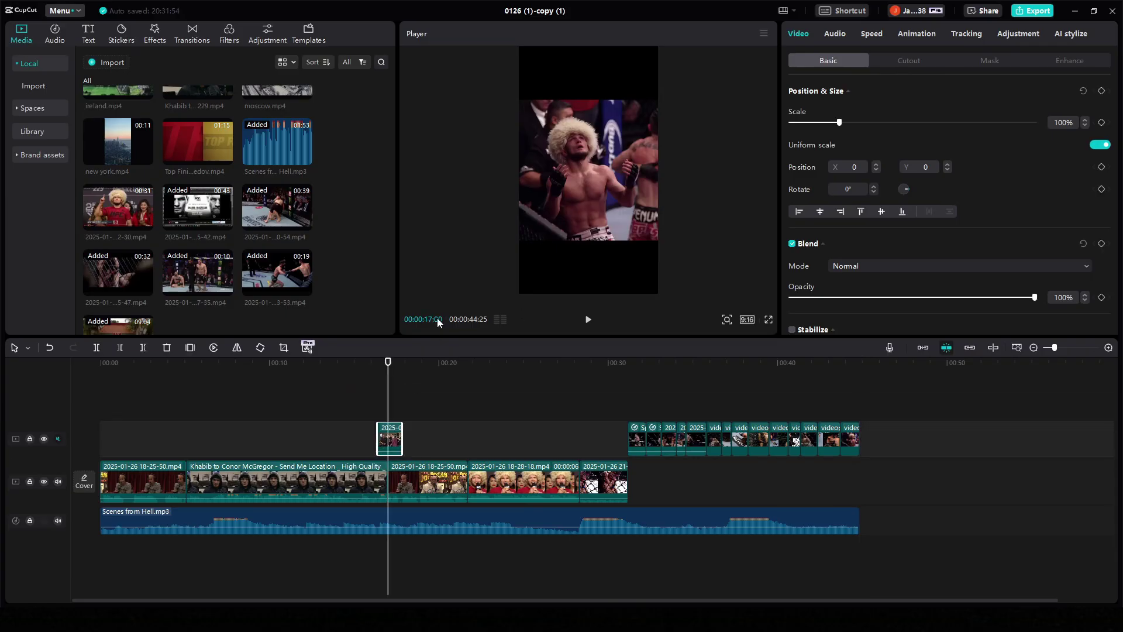
pyautogui.moveTo(840, 123); pyautogui.dragTo(950, 123)
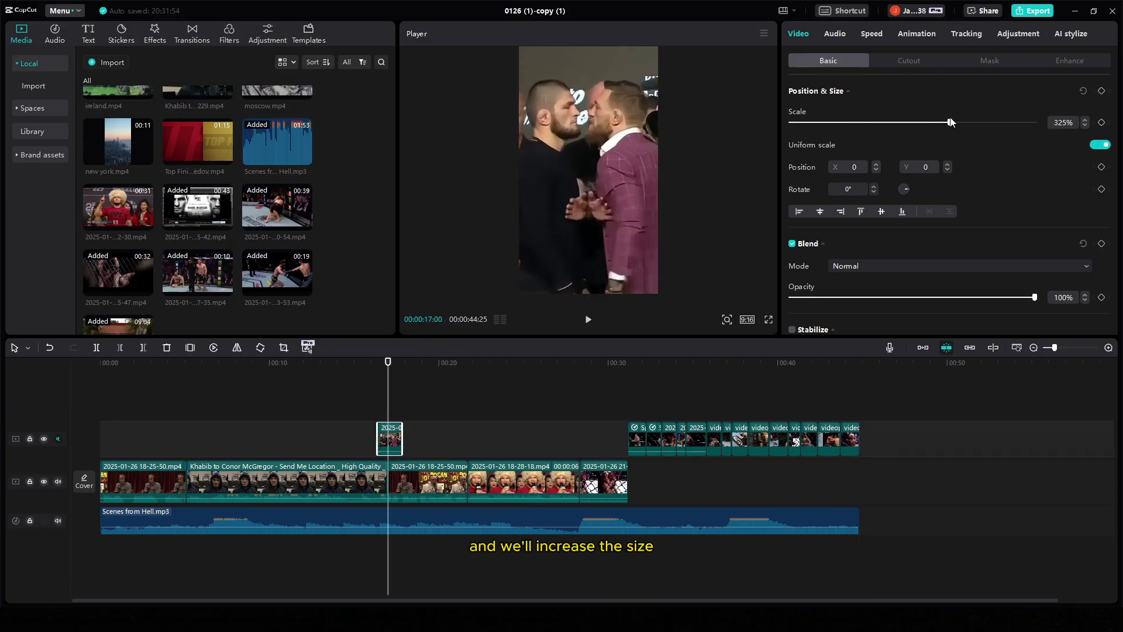
pyautogui.click(382, 392)
pyautogui.moveTo(391, 439); pyautogui.dragTo(402, 439)
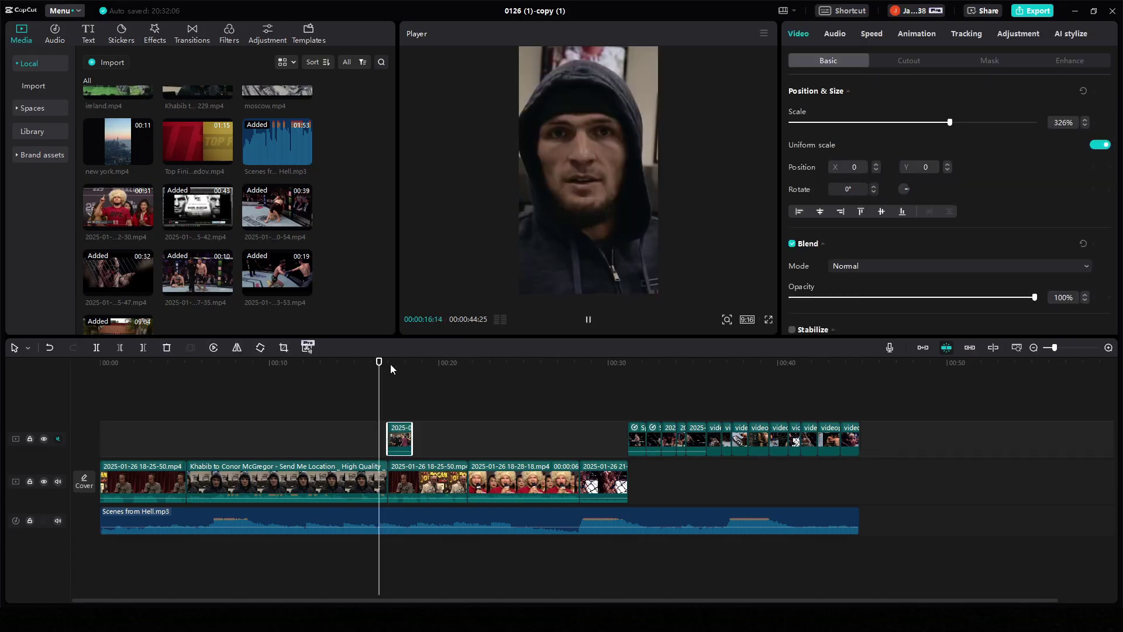
pyautogui.press('space')
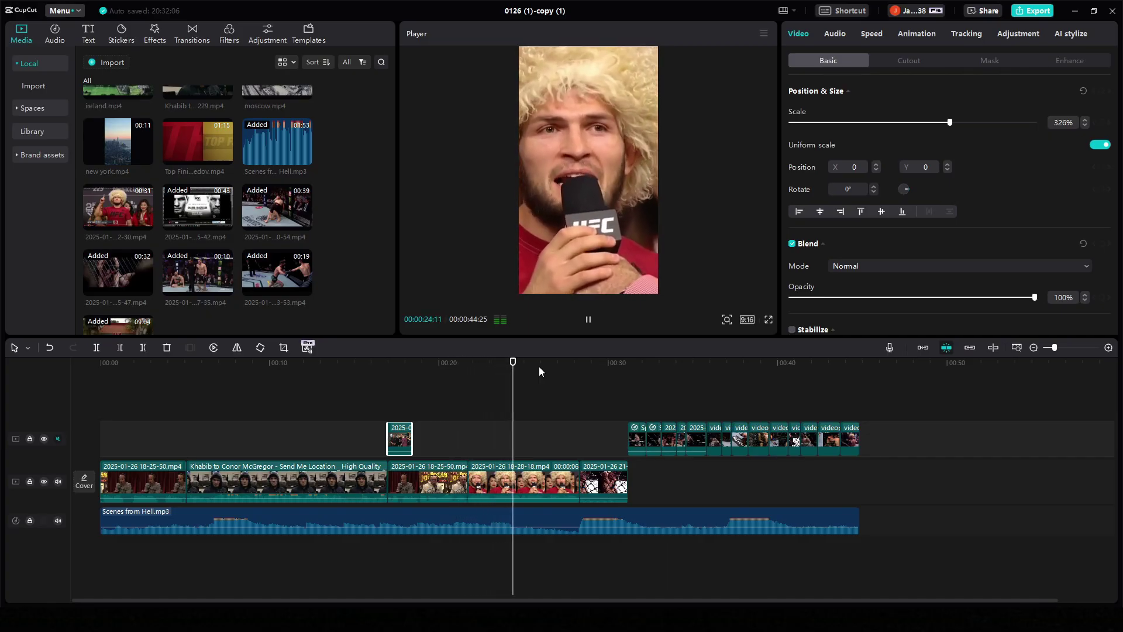
pyautogui.press('space')
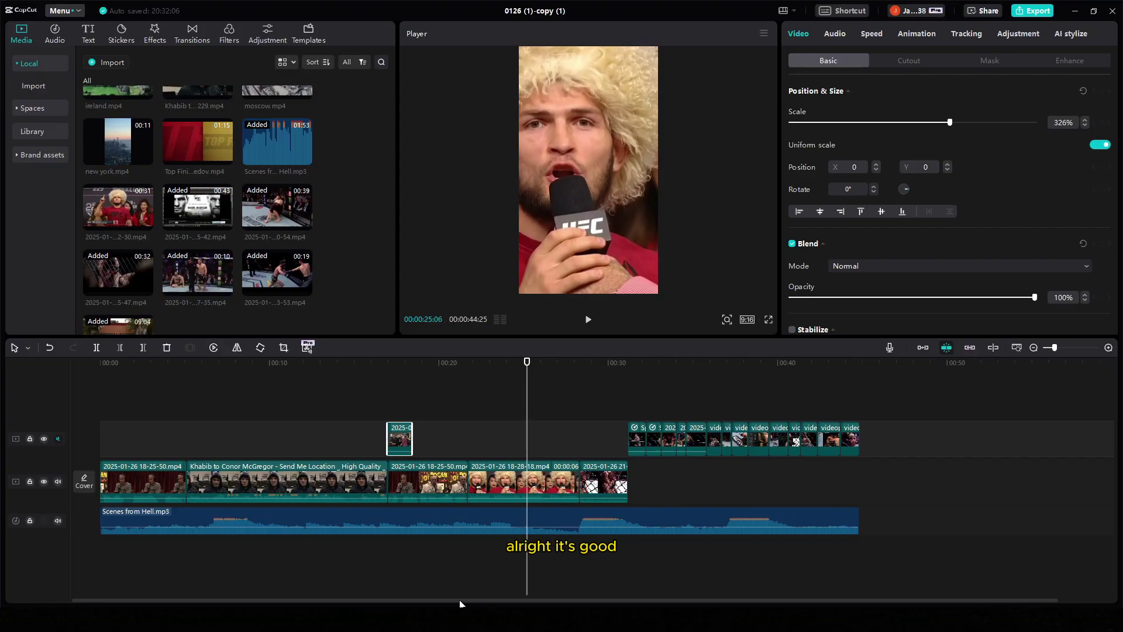
# Add ireland.mp4 on a new track above the Khabib location clip and trim it to 24 frames where Ireland is mentioned
pyautogui.click(265, 367)
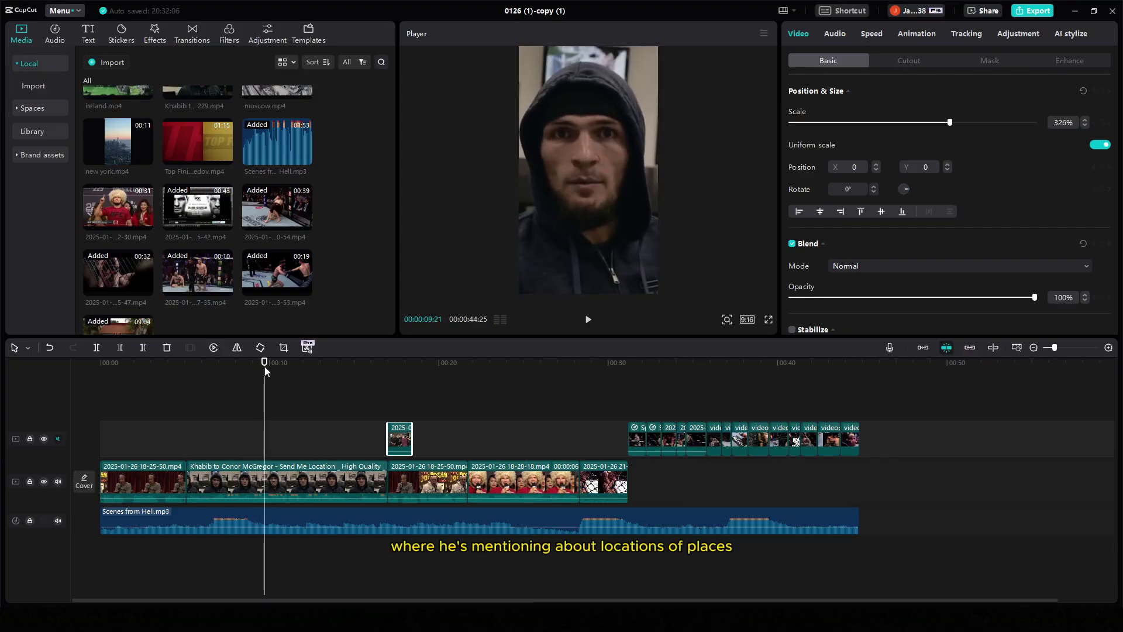
pyautogui.press('space')
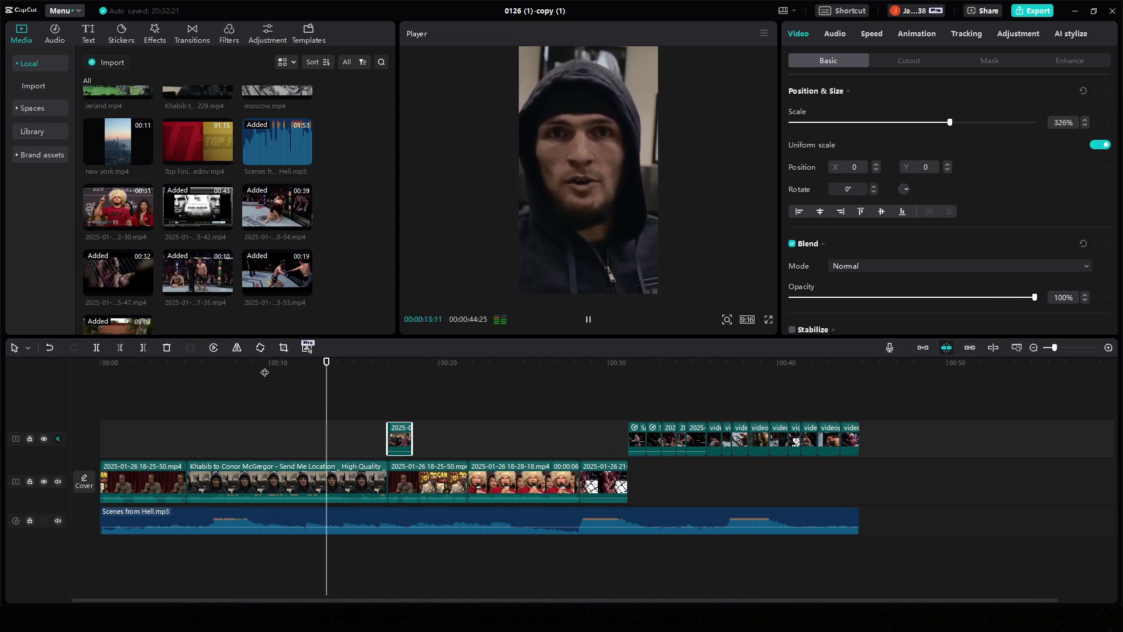
pyautogui.press('space')
pyautogui.scroll(2, 200, 202)
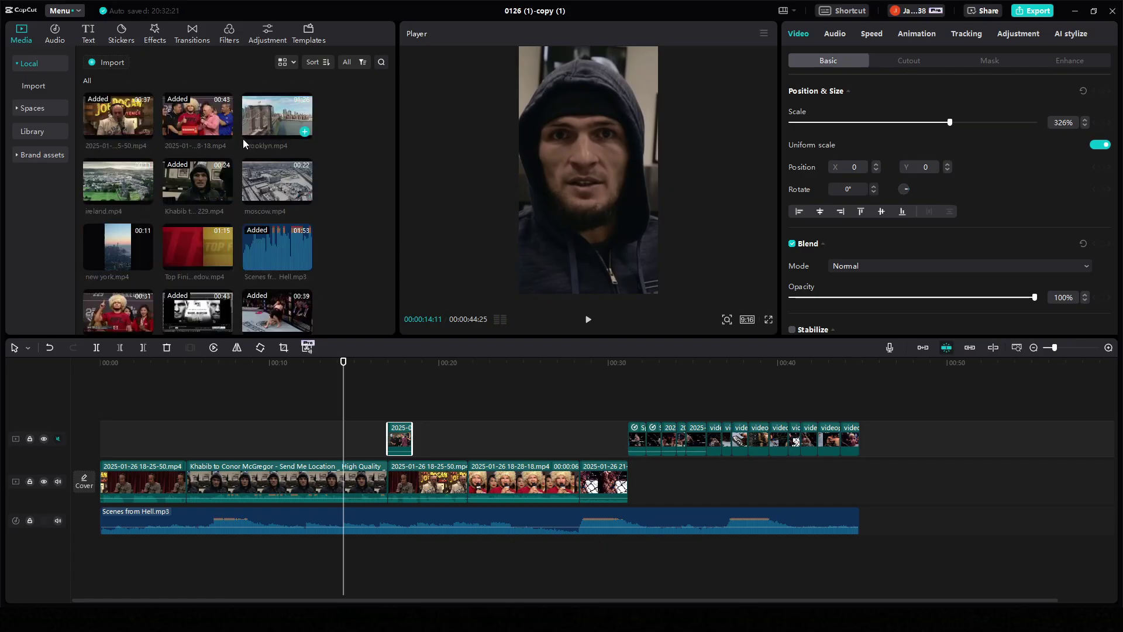
pyautogui.moveTo(135, 187); pyautogui.dragTo(272, 398)
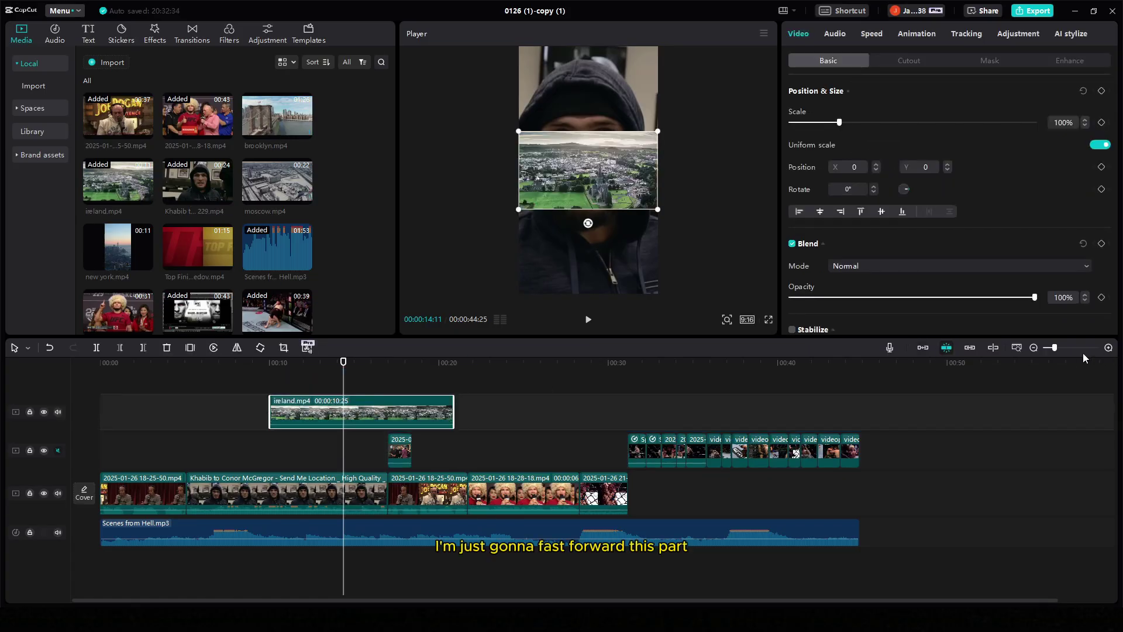
pyautogui.scroll(2, 1059, 346)
pyautogui.moveTo(393, 603); pyautogui.dragTo(283, 604)
pyautogui.click(576, 420)
# Add new york.mp4, brooklyn.mp4 and moscow.mp4 directly after the Ireland clip, shortening each to its spoken location name
pyautogui.moveTo(118, 246); pyautogui.dragTo(702, 412)
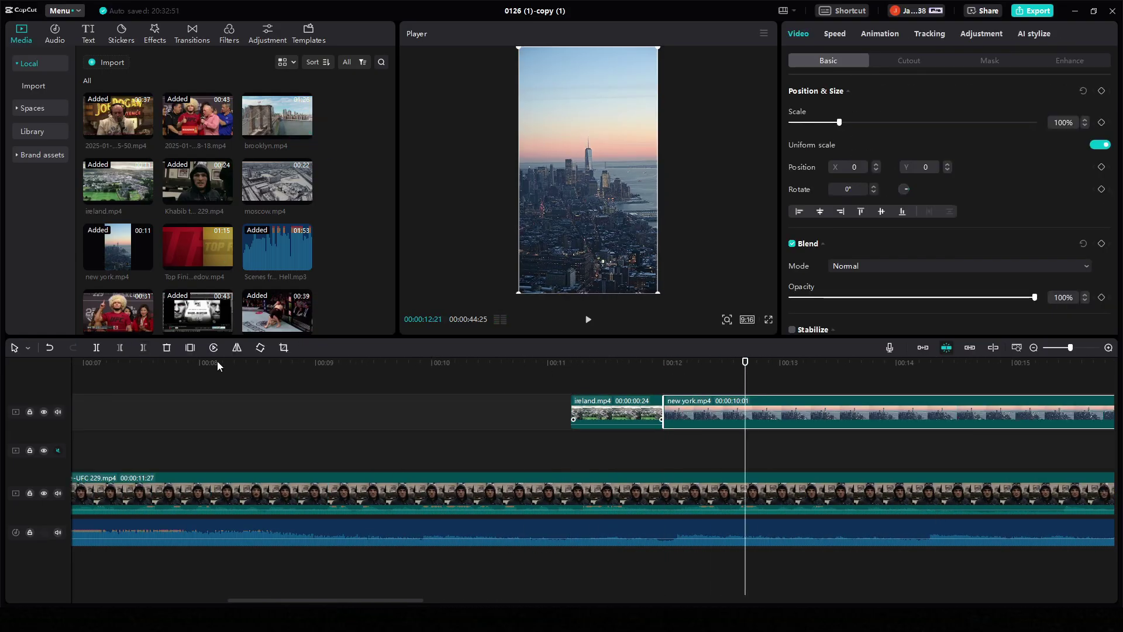
pyautogui.moveTo(277, 116); pyautogui.dragTo(778, 413)
pyautogui.moveTo(1100, 412); pyautogui.dragTo(815, 413)
pyautogui.moveTo(278, 181); pyautogui.dragTo(843, 412)
# Scale up the Ireland, Brooklyn and Moscow clips to fill the vertical frame, setting Moscow to 314%
pyautogui.click(617, 412)
pyautogui.moveTo(840, 122); pyautogui.dragTo(946, 123)
pyautogui.click(702, 412)
pyautogui.click(778, 413)
pyautogui.click(835, 364)
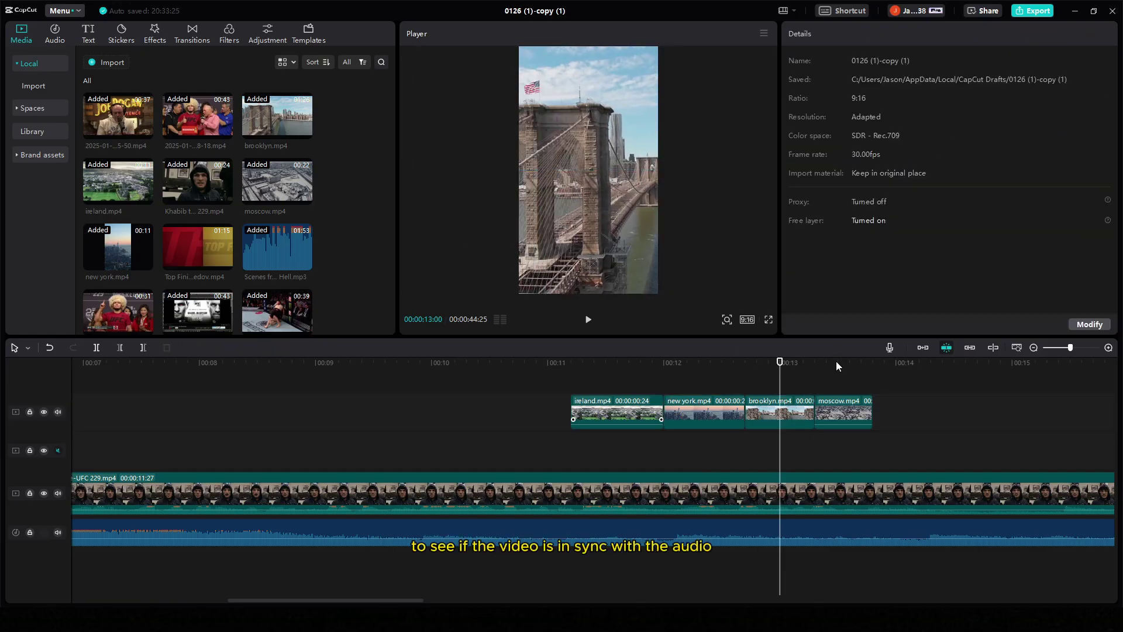
pyautogui.click(843, 412)
pyautogui.moveTo(840, 123); pyautogui.dragTo(946, 122)
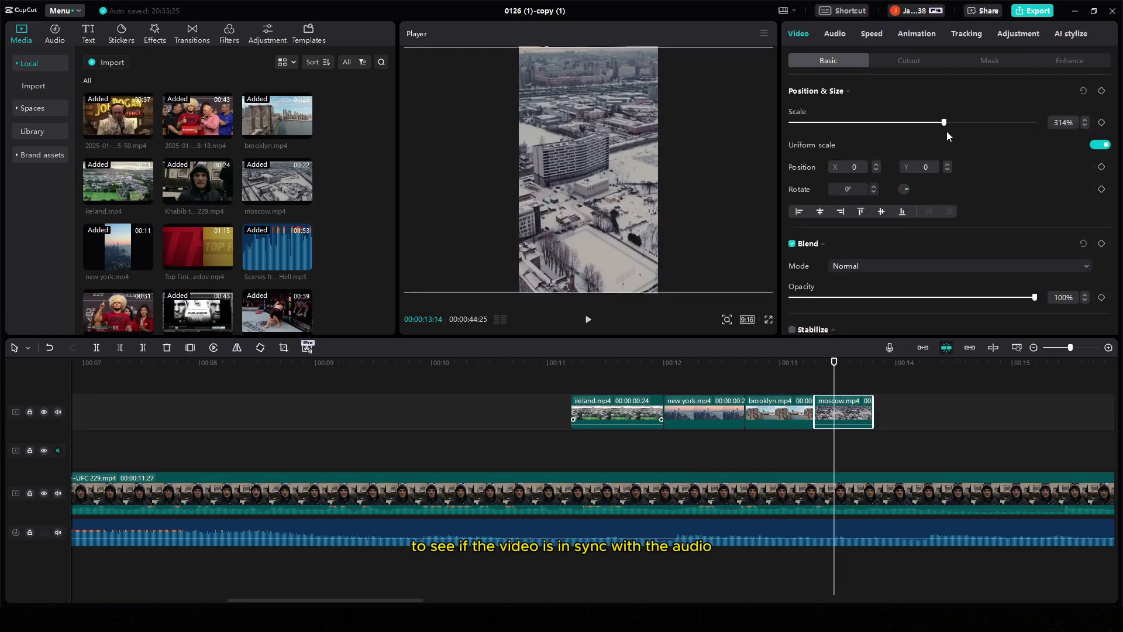
# Play back the four location clips from just before Ireland to check their sync with the speech
pyautogui.click(501, 364)
pyautogui.press('space')
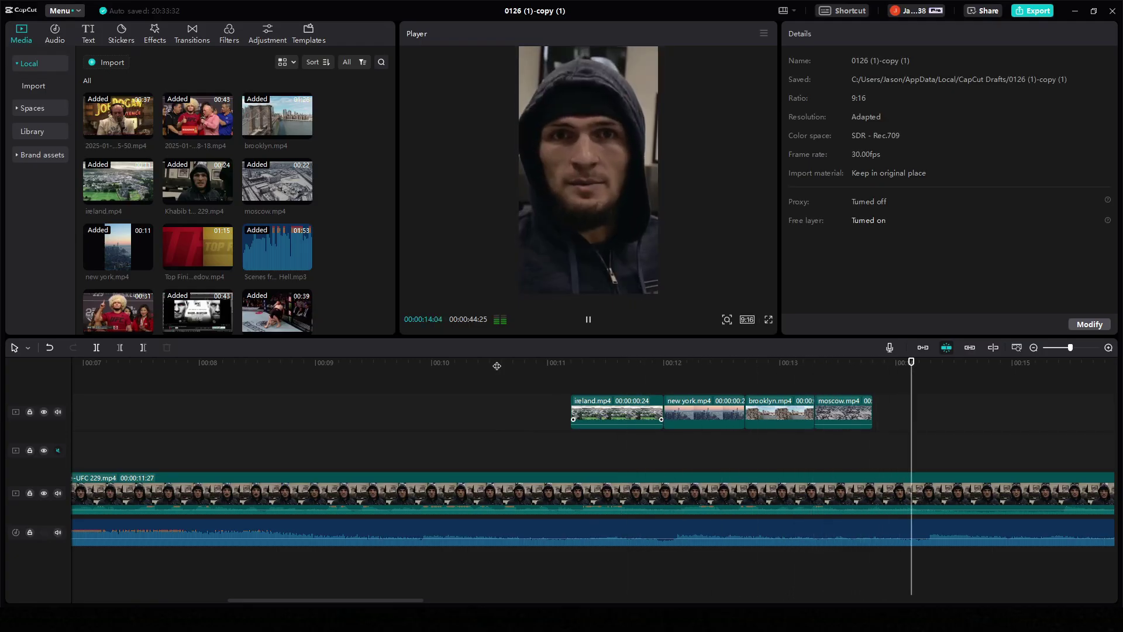
pyautogui.press('space')
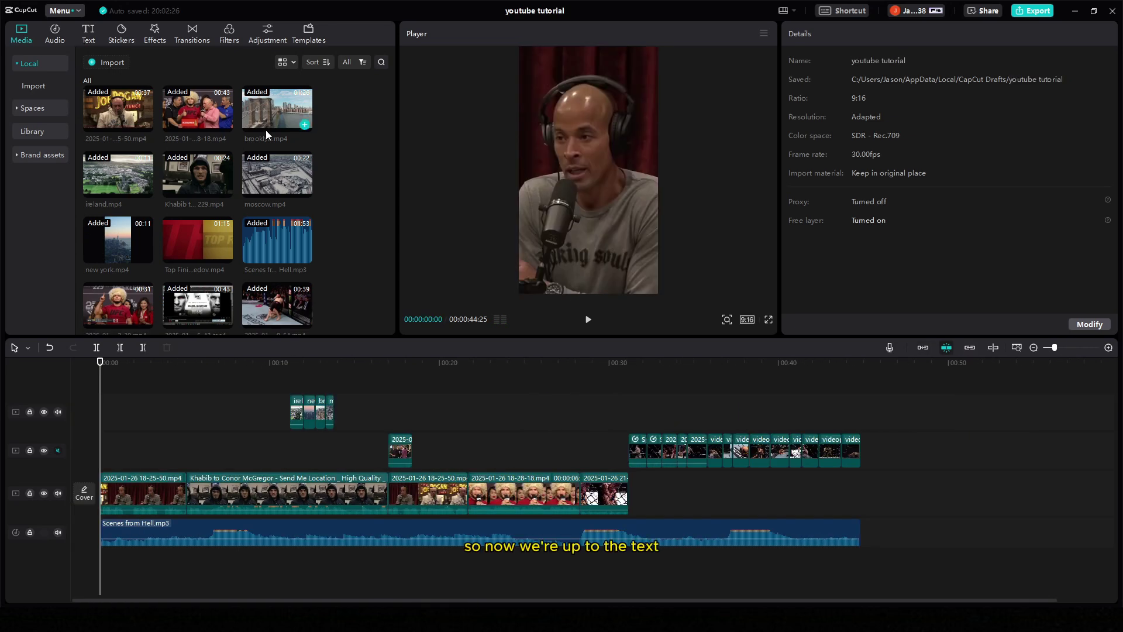
# Generate English auto captions for the sequence without translation and preview the first caption at 00:00:02:24
pyautogui.click(88, 34)
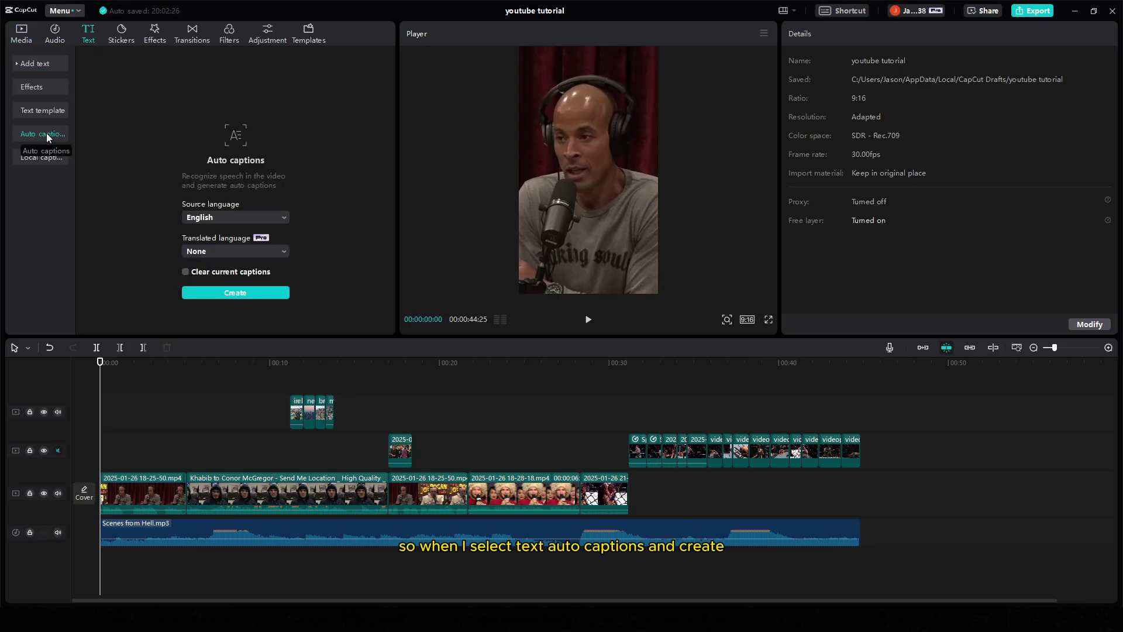
pyautogui.click(236, 293)
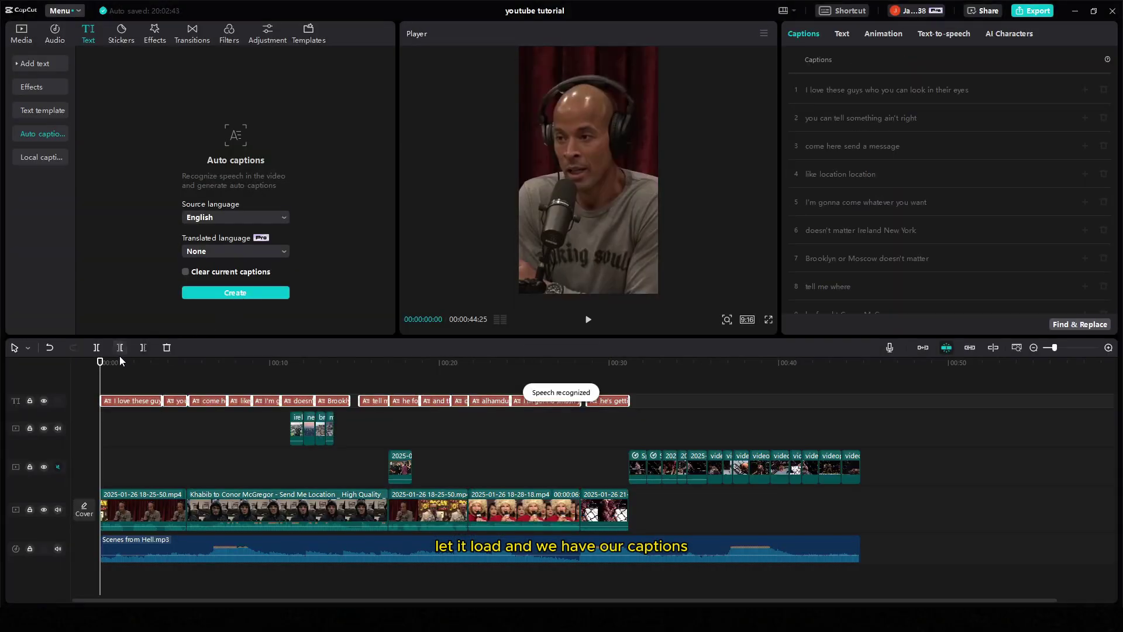
pyautogui.moveTo(119, 358); pyautogui.dragTo(147, 387)
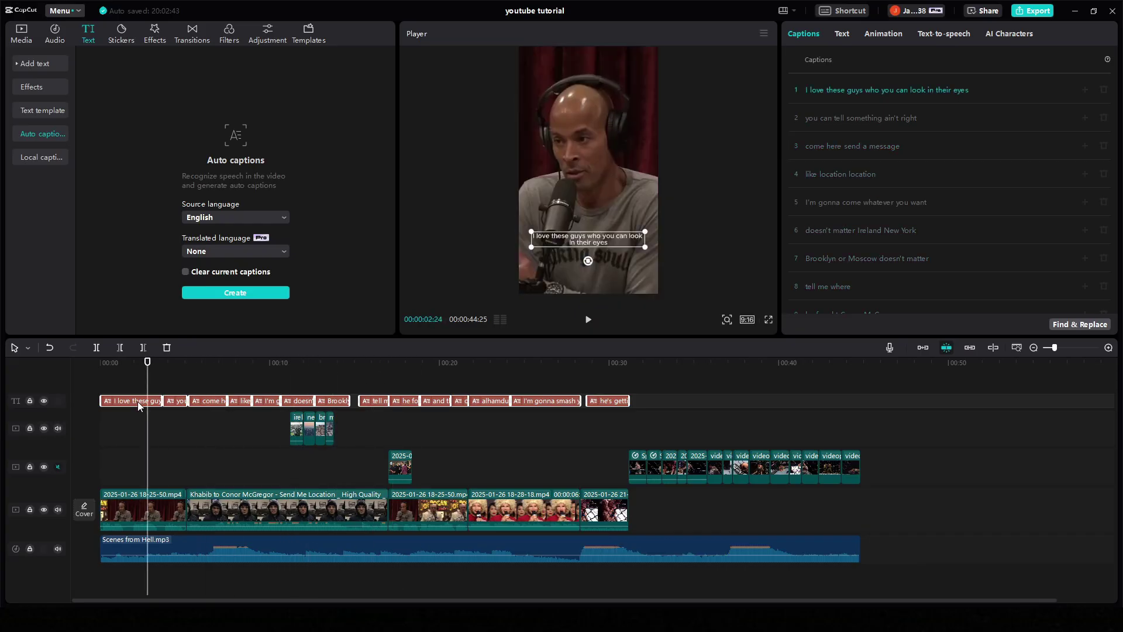
# Set the caption font to Fortitude with the styling applied to all captions, and place them slightly higher in the frame
pyautogui.click(842, 35)
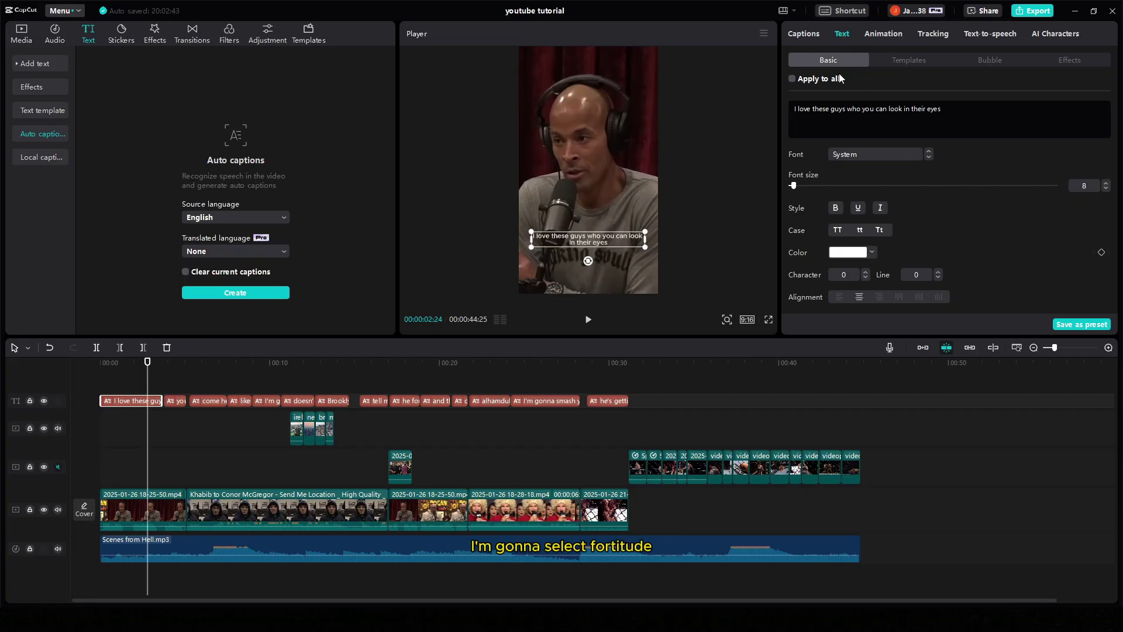
pyautogui.click(878, 155)
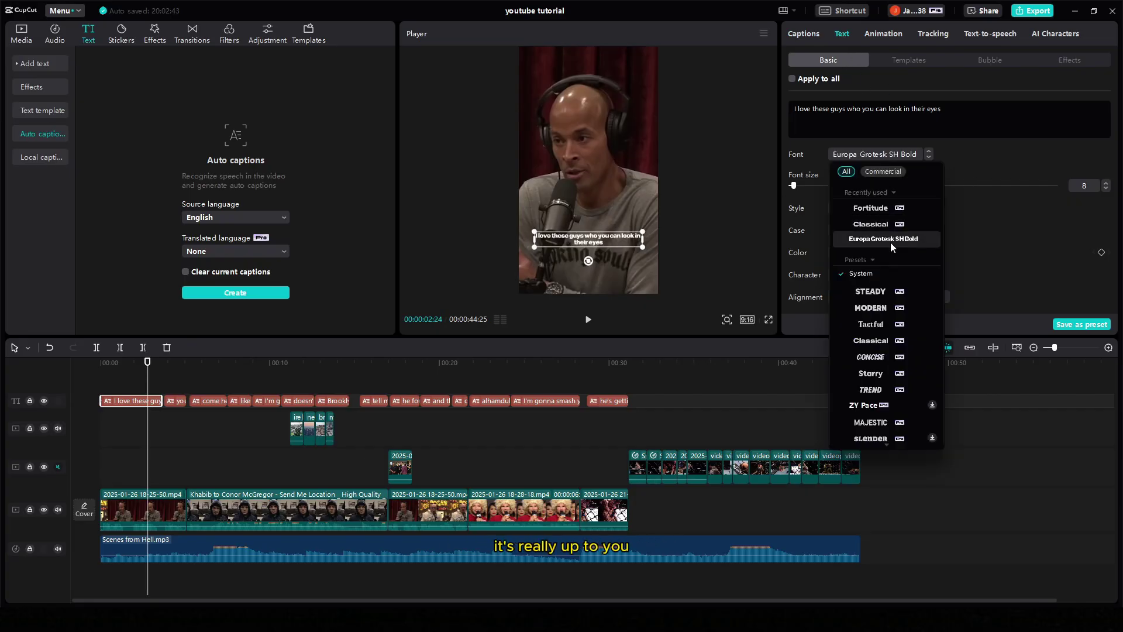
pyautogui.click(870, 209)
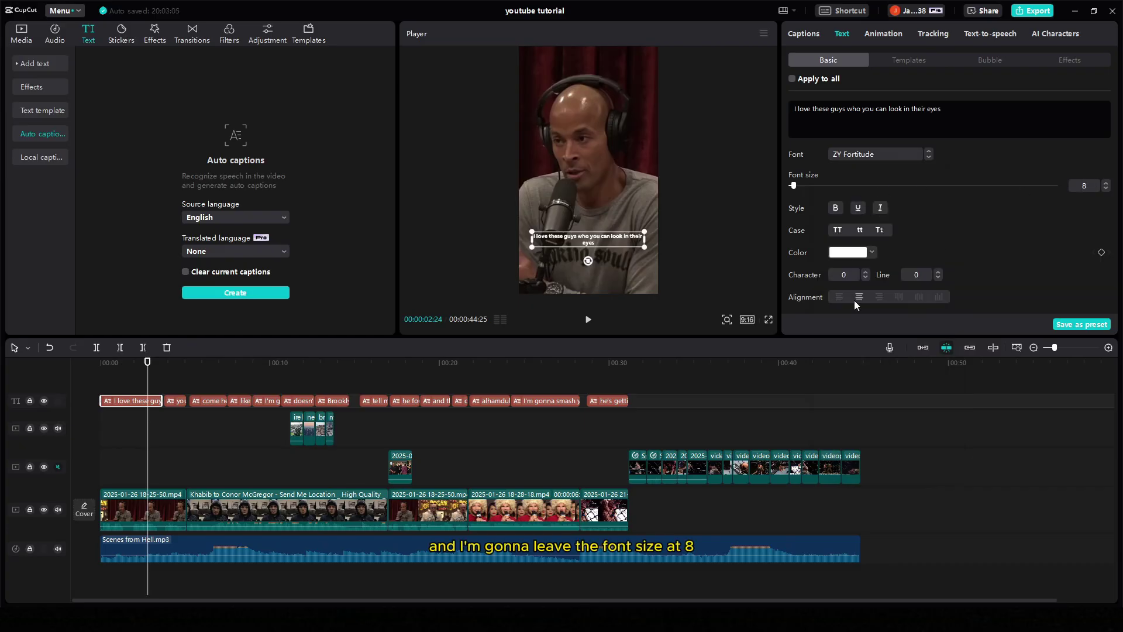
pyautogui.click(791, 79)
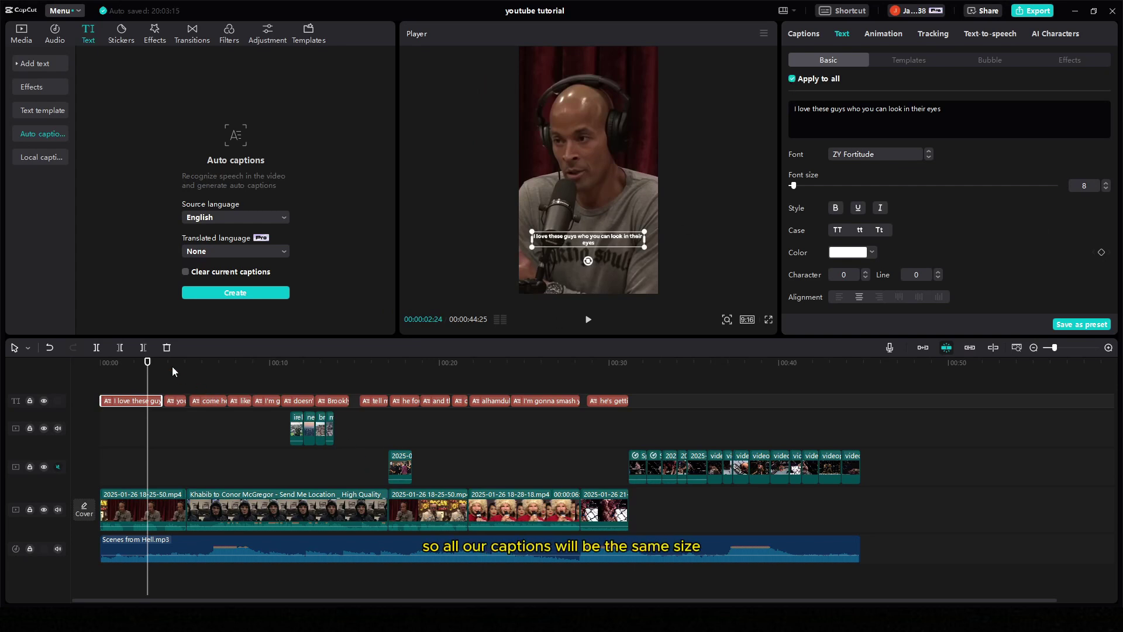
pyautogui.moveTo(178, 366); pyautogui.dragTo(283, 375)
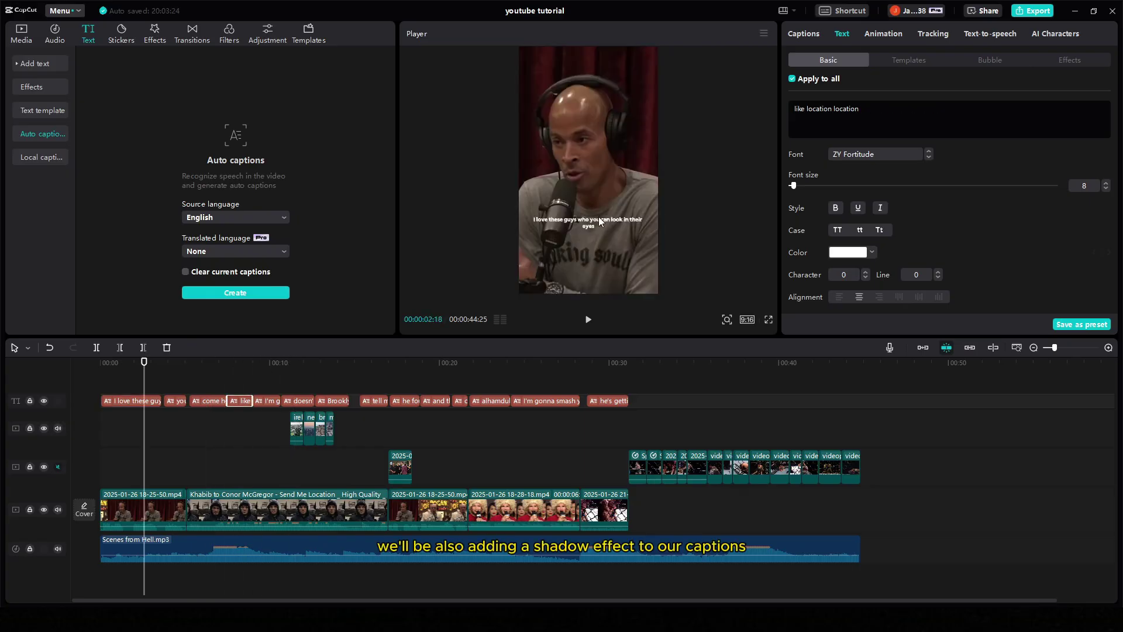
# Add a shadow to all captions with 100% opacity, a distance of about 17 and minimal blurriness, and check it in full screen
pyautogui.scroll(-5, 919, 244)
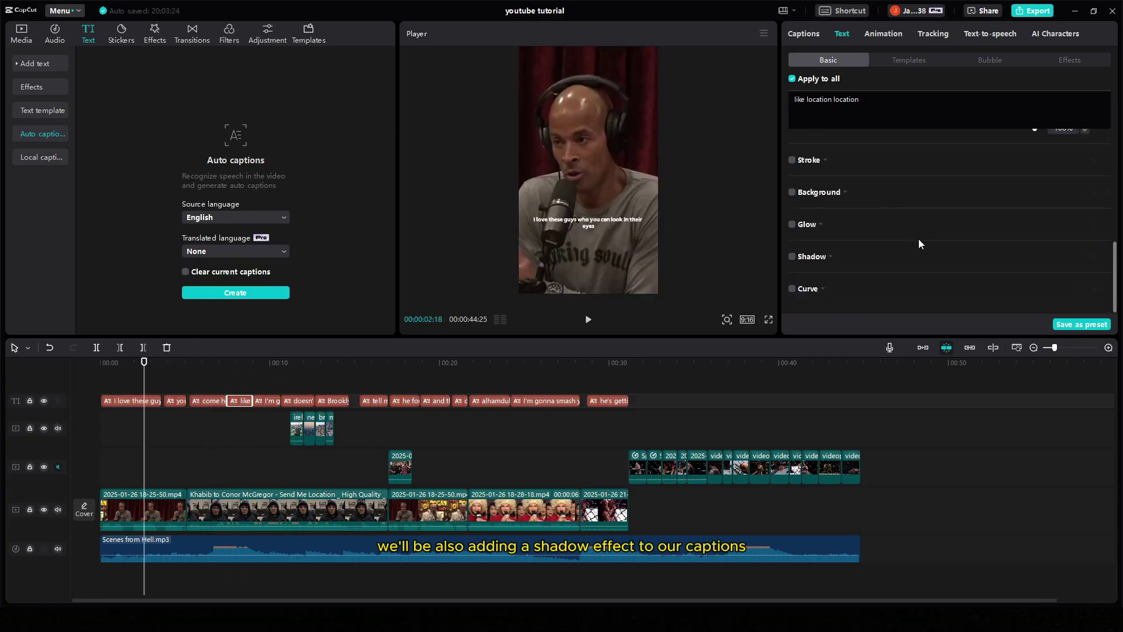
pyautogui.scroll(-3, 884, 277)
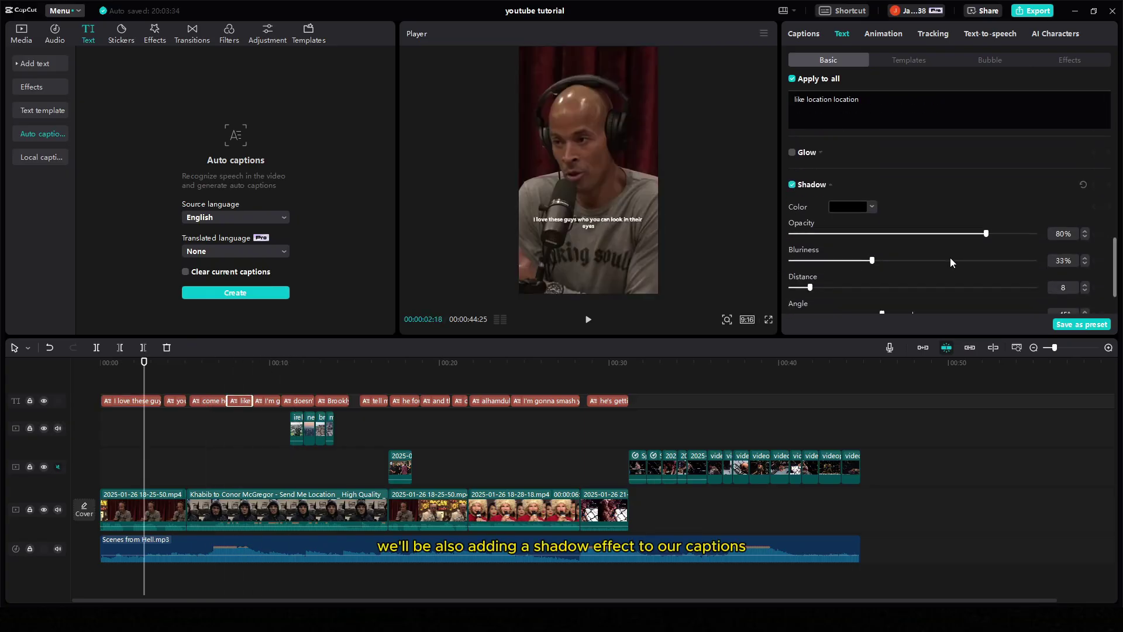
pyautogui.moveTo(986, 220); pyautogui.dragTo(1036, 221)
pyautogui.scroll(-2, 823, 231)
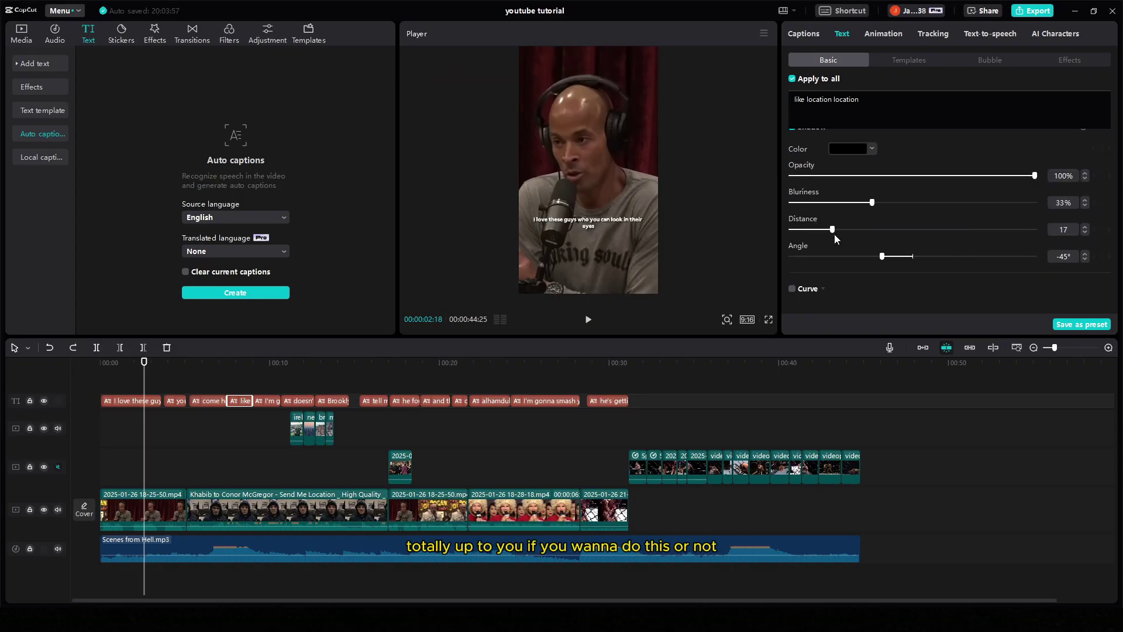
pyautogui.click(838, 234)
pyautogui.moveTo(873, 203); pyautogui.dragTo(749, 204)
pyautogui.click(769, 320)
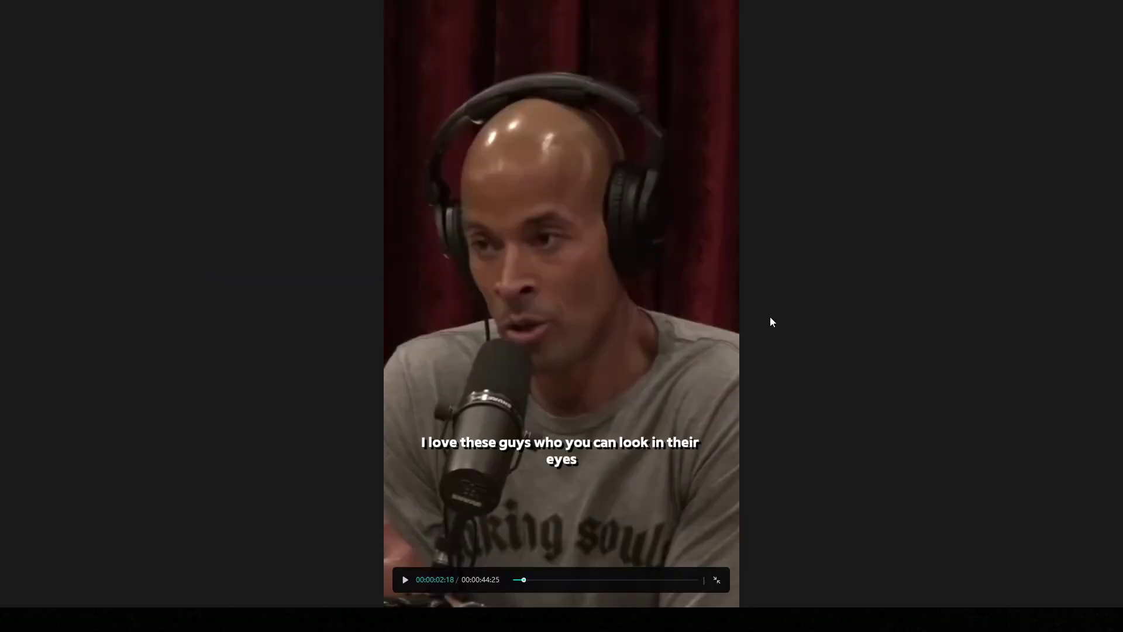
pyautogui.press('Escape')
pyautogui.moveTo(163, 363); pyautogui.dragTo(397, 366)
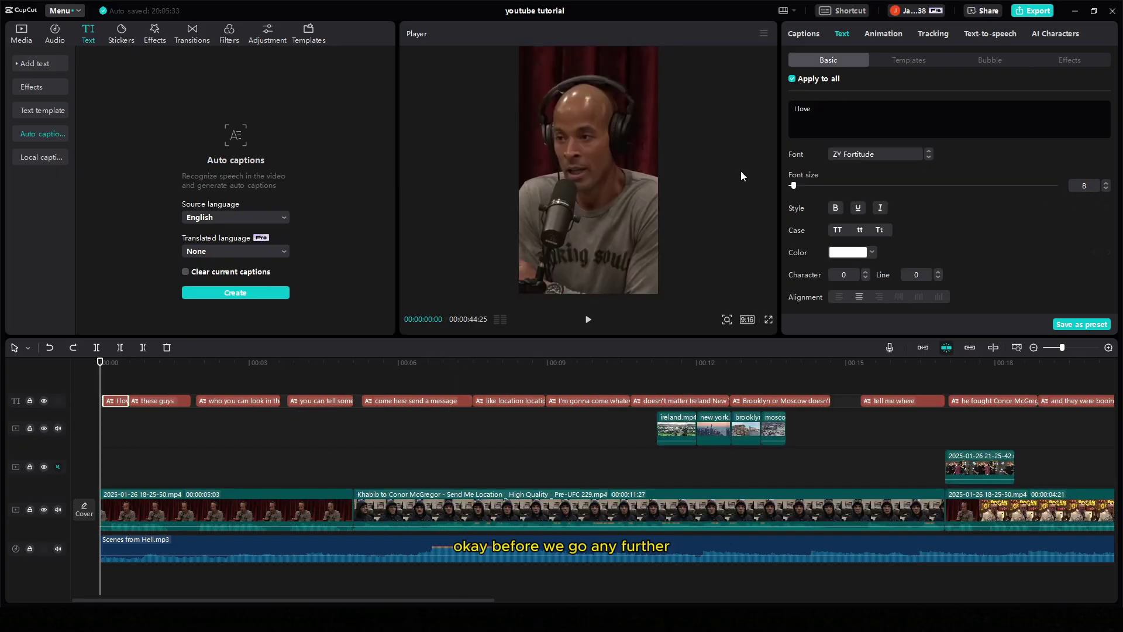
# Convert all captions to uppercase
pyautogui.click(146, 366)
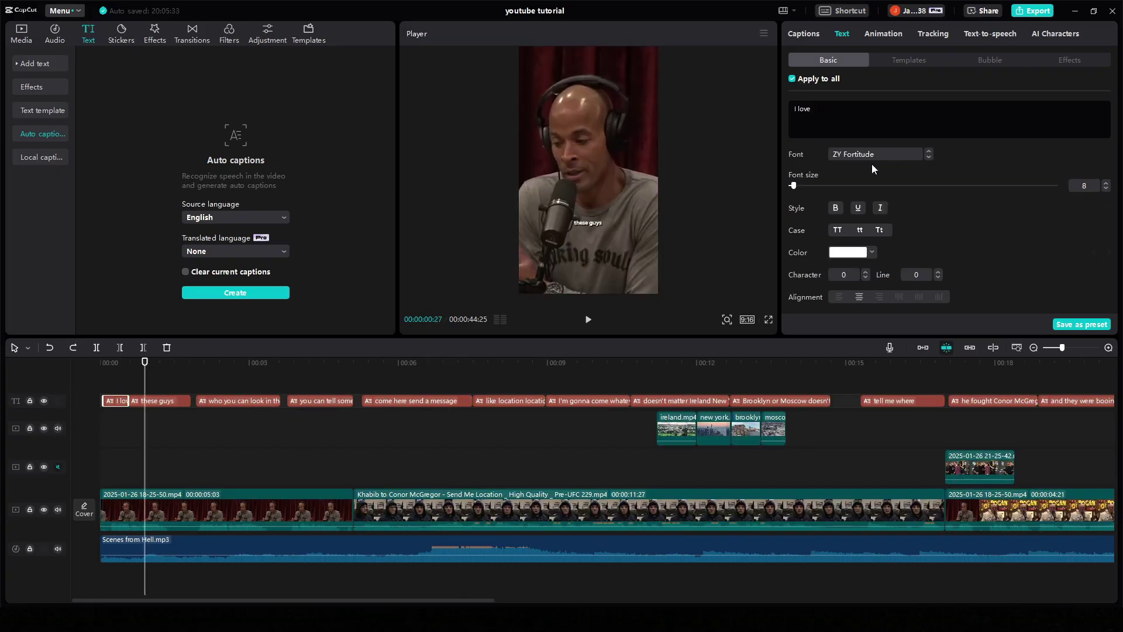
pyautogui.click(837, 230)
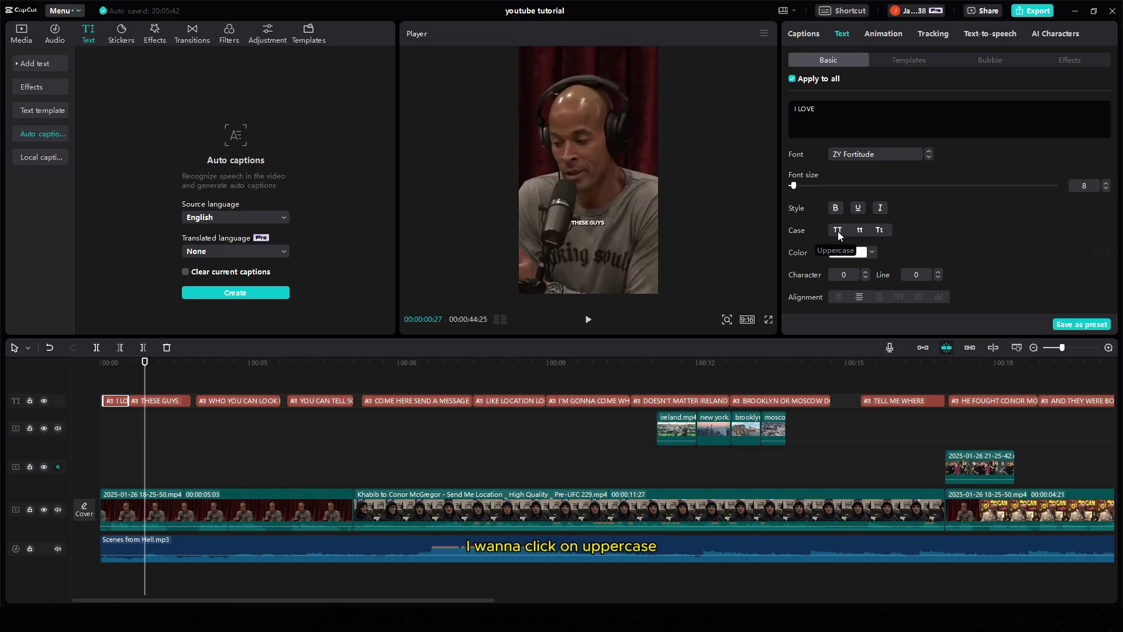
# Separate the first caption, "I LOVE", onto its own track with independent styling and set its font size to 45
pyautogui.moveTo(306, 366); pyautogui.dragTo(116, 392)
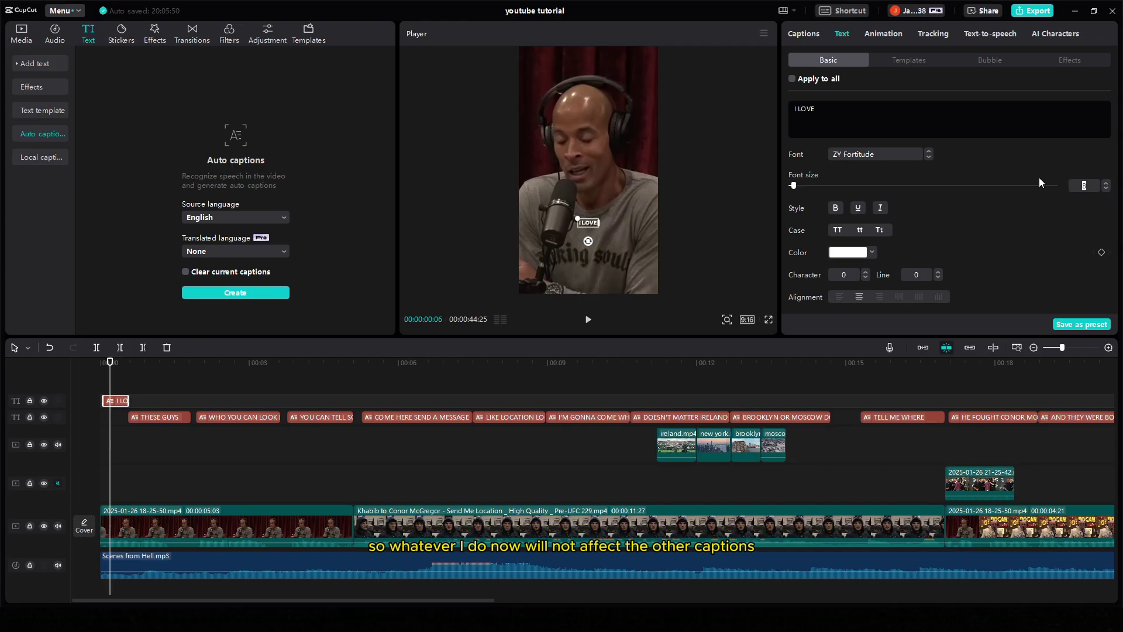
pyautogui.write('45')
pyautogui.press('Return')
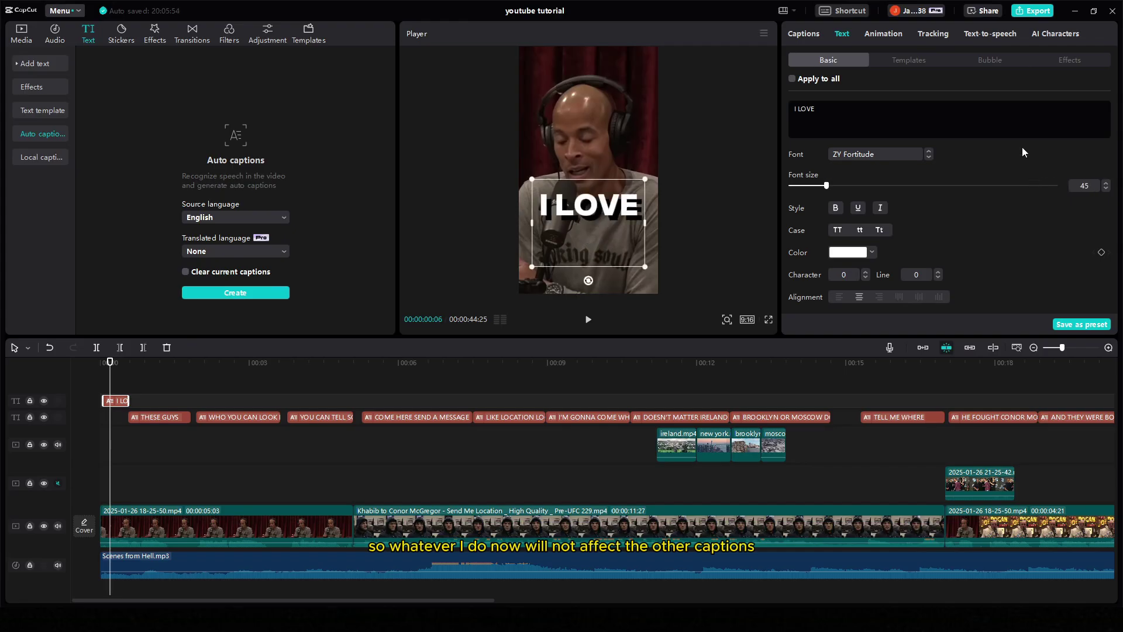
pyautogui.scroll(-10, 957, 244)
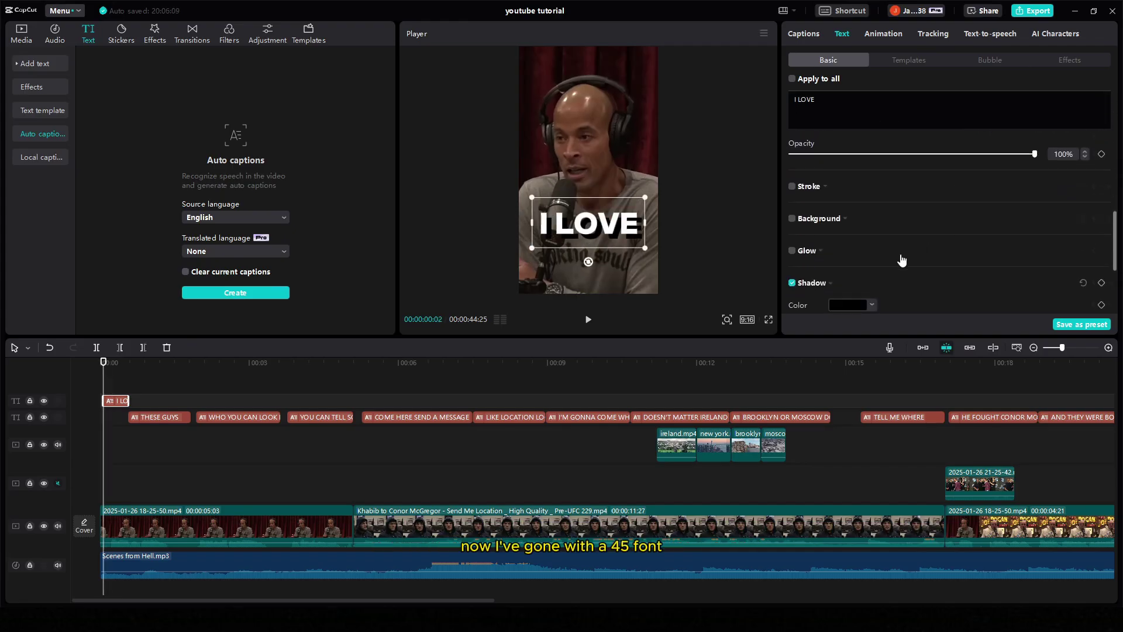
# Remove the shadow from the "I LOVE" caption, place it near the top of the frame and extend it to the end of "THESE GUYS"
pyautogui.click(792, 283)
pyautogui.moveTo(582, 236); pyautogui.dragTo(587, 87)
pyautogui.click(156, 417)
pyautogui.click(146, 363)
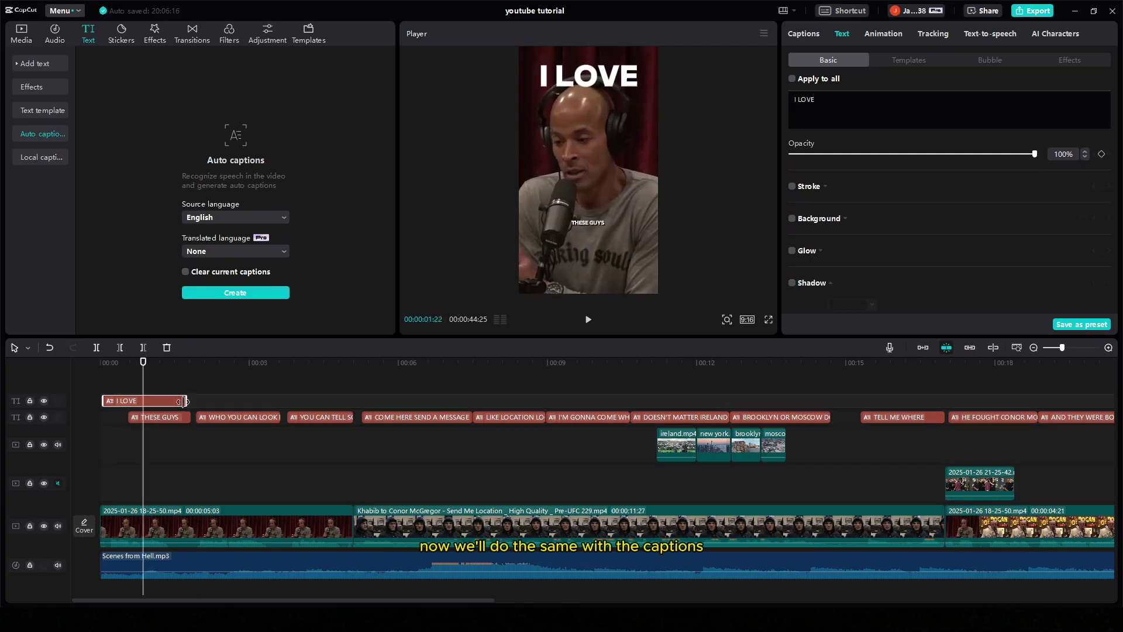
# Style "THESE GUYS" separately with font size 27, no shadow and a wider text box, and place it on one line directly under "I LOVE"
pyautogui.scroll(10, 976, 177)
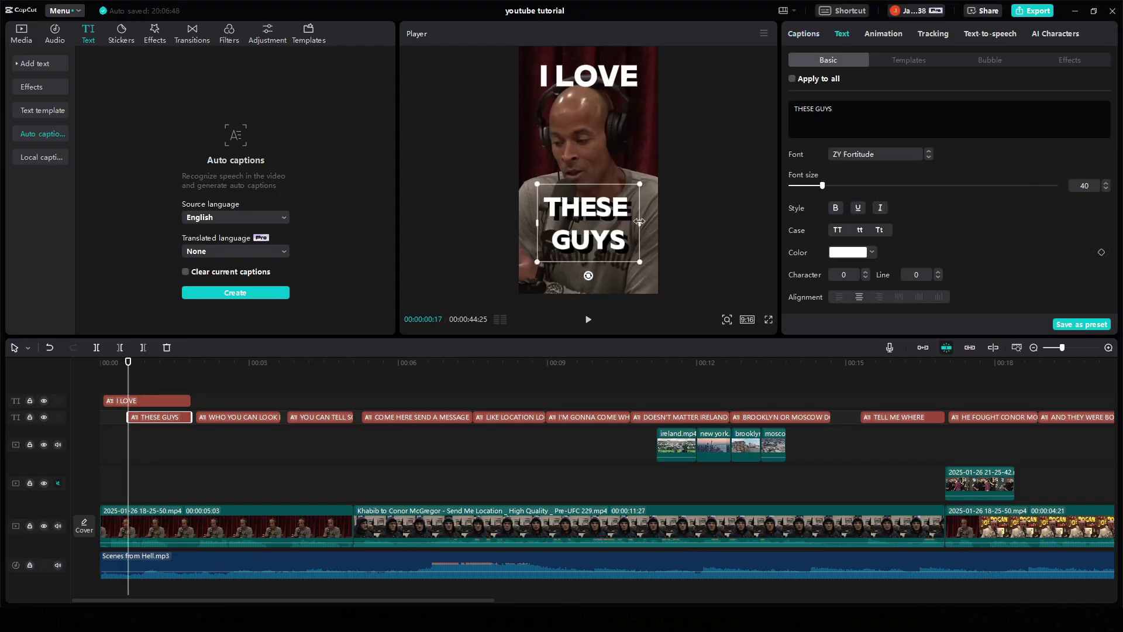
pyautogui.moveTo(550, 223); pyautogui.dragTo(485, 224)
pyautogui.moveTo(614, 216); pyautogui.dragTo(625, 108)
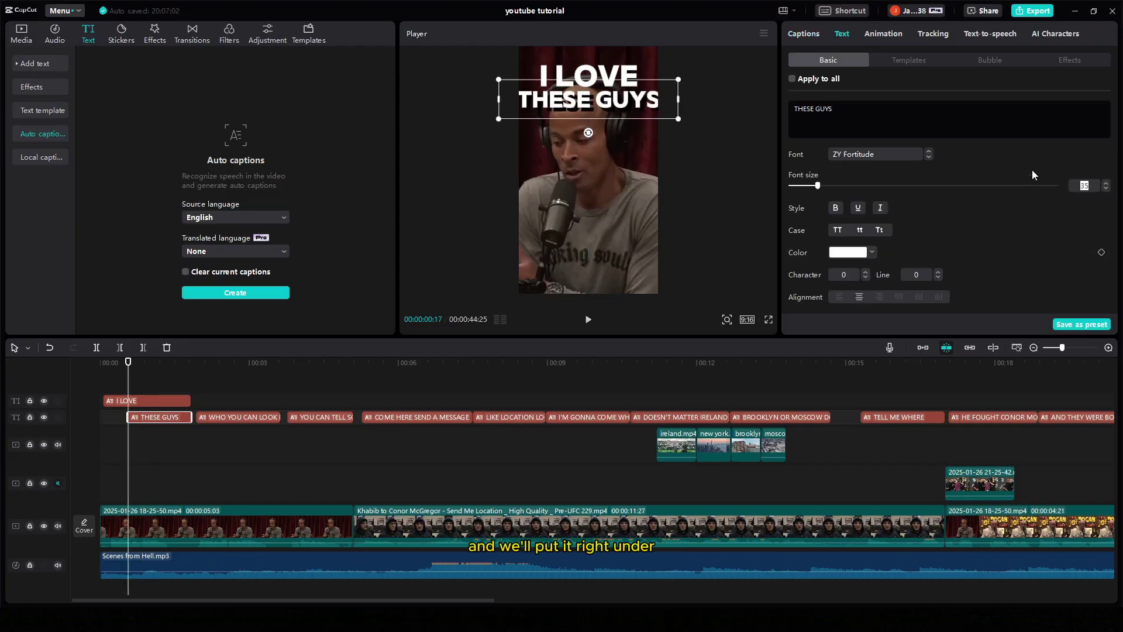
pyautogui.click(792, 169)
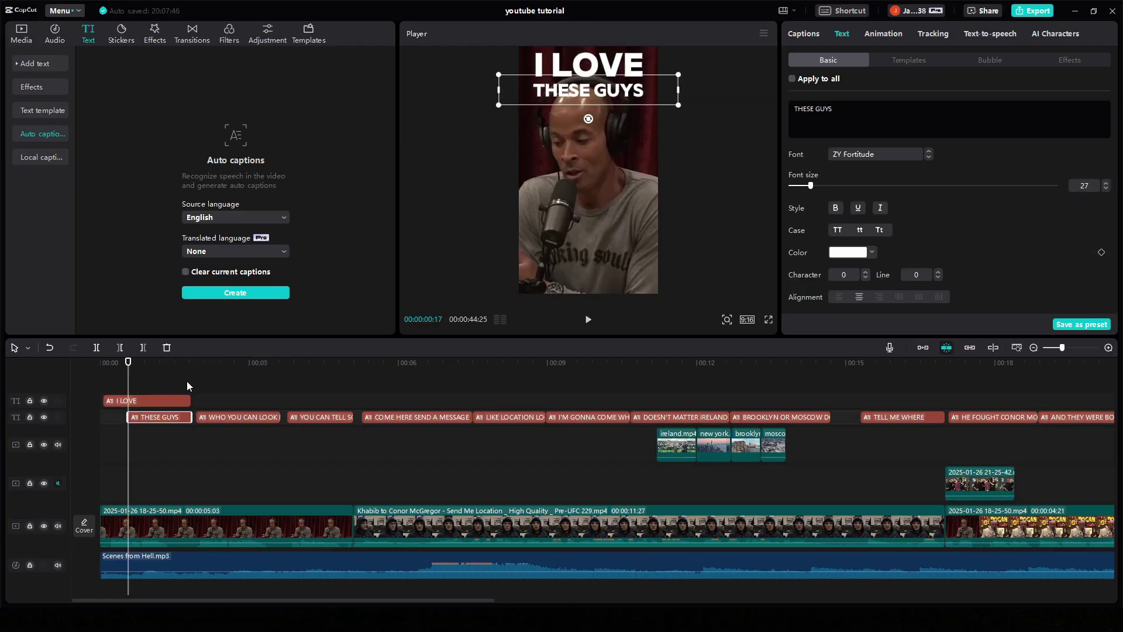
pyautogui.click(188, 381)
pyautogui.click(165, 364)
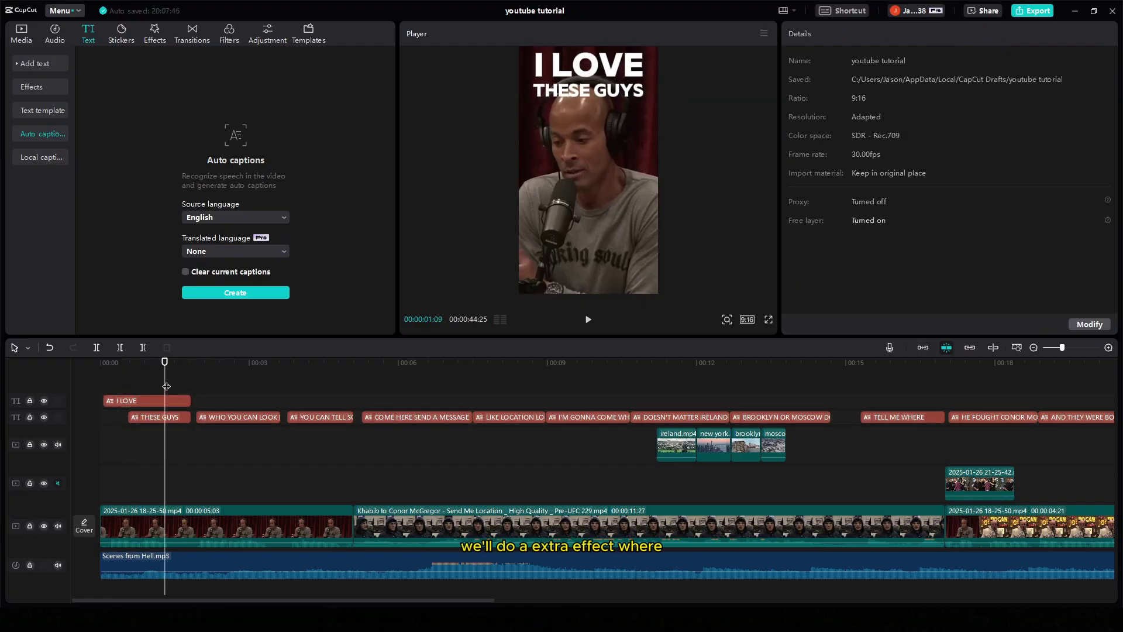
# Duplicate the opening podcast clip onto the track directly above it and apply Auto cutout to the copy
pyautogui.click(133, 521)
pyautogui.moveTo(134, 521); pyautogui.dragTo(146, 491)
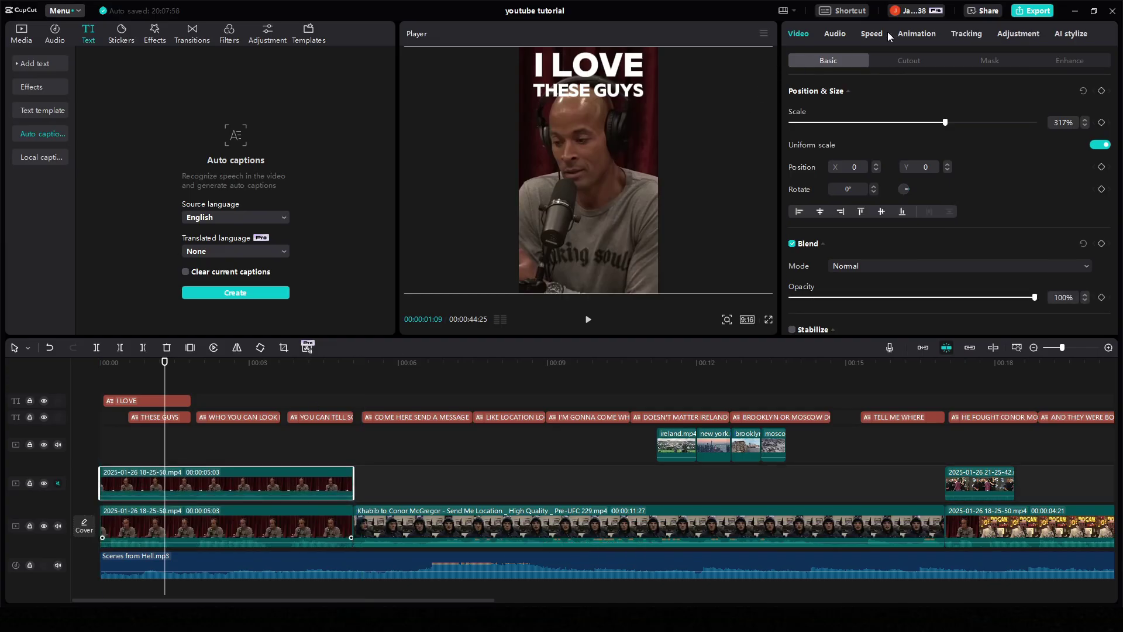
pyautogui.click(909, 59)
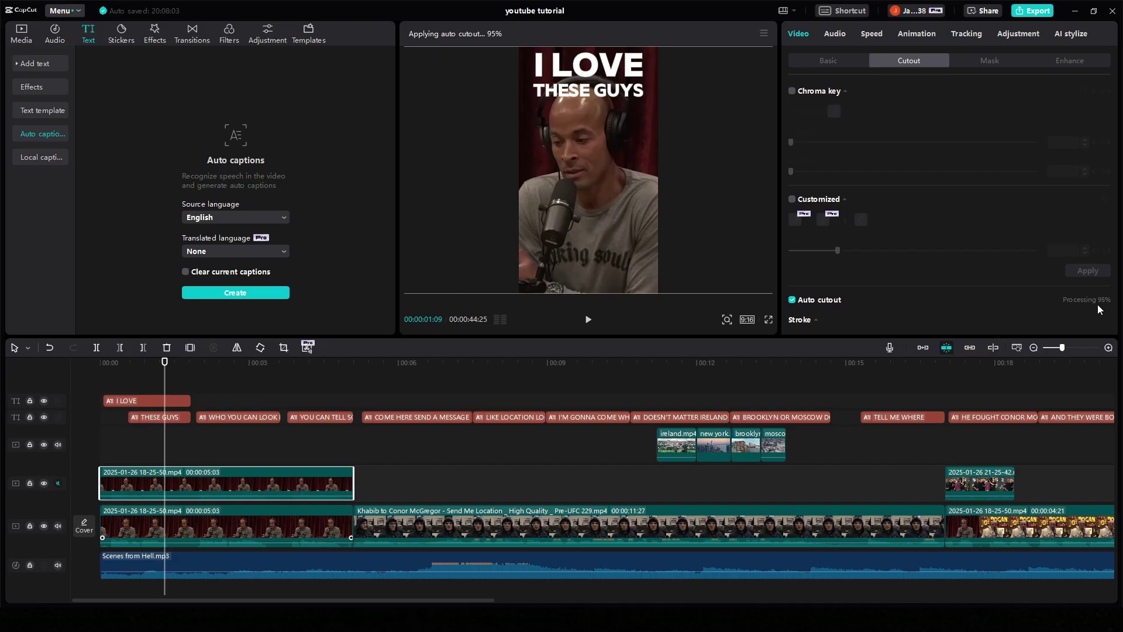
pyautogui.click(173, 383)
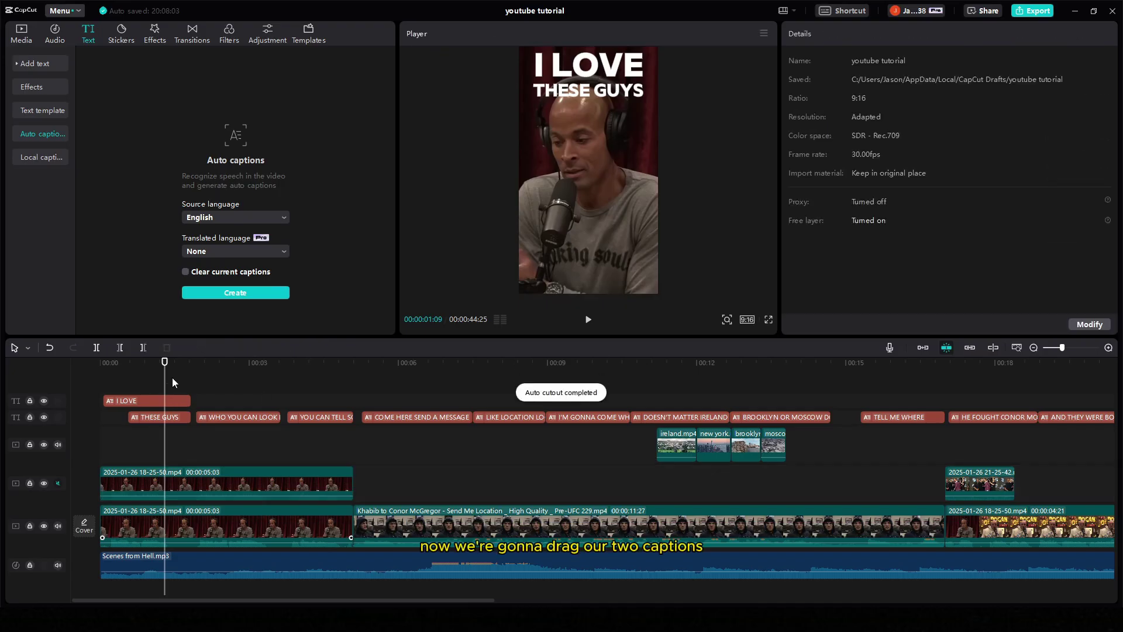
# Layer both opening captions beneath the cutout clip, nudge them slightly higher and play the effect back in full screen
pyautogui.moveTo(149, 433); pyautogui.dragTo(131, 510)
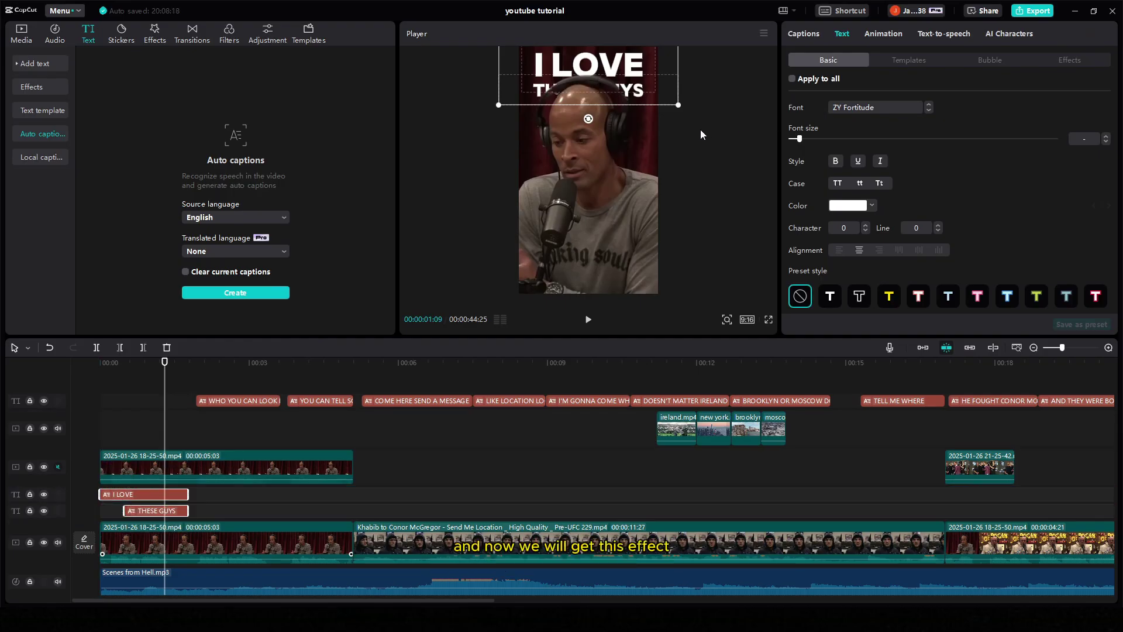
pyautogui.click(620, 88)
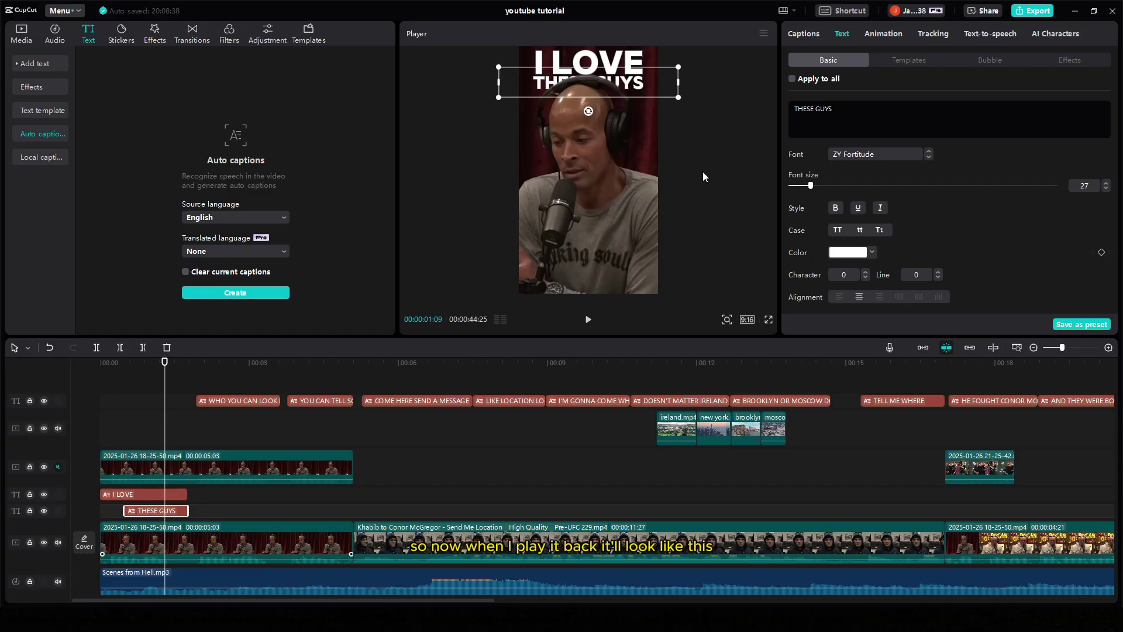
pyautogui.click(768, 320)
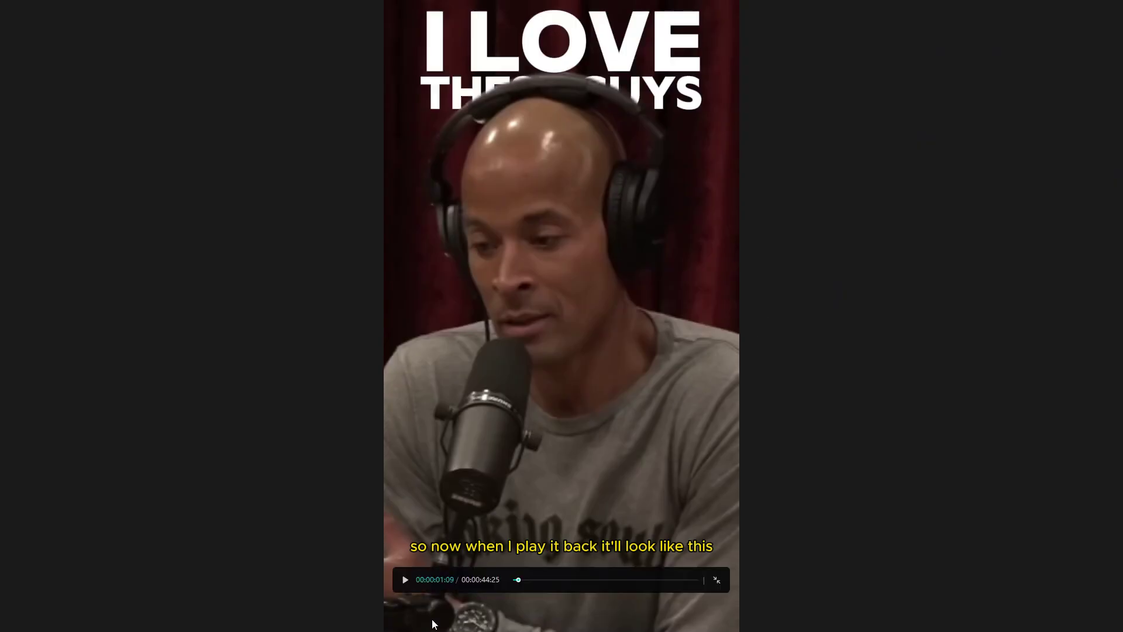
pyautogui.click(405, 580)
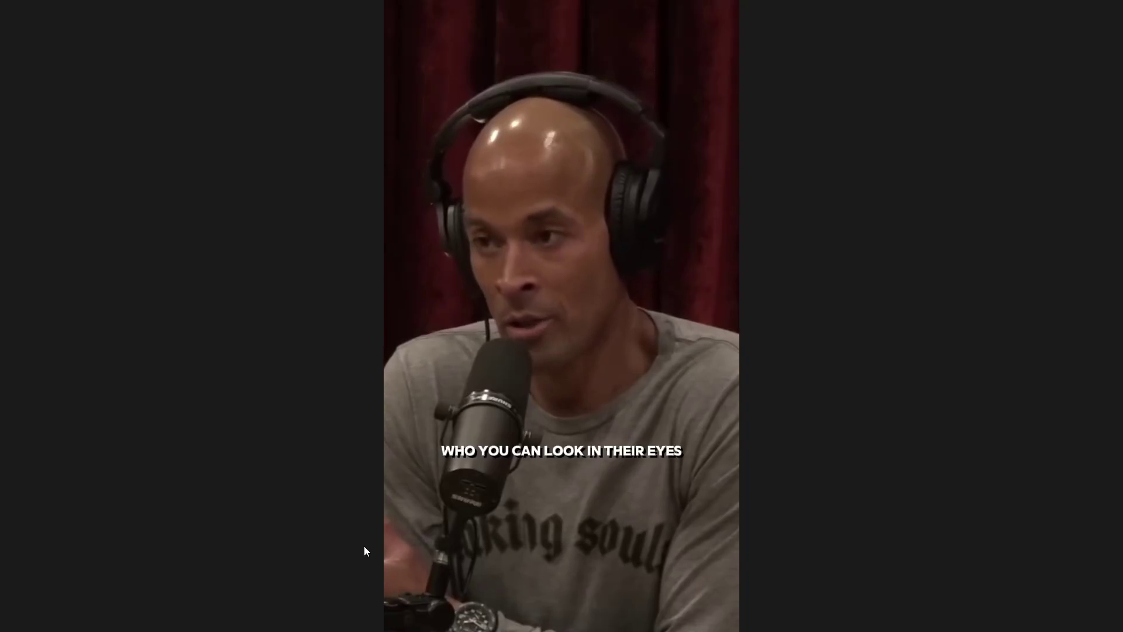
pyautogui.press('Escape')
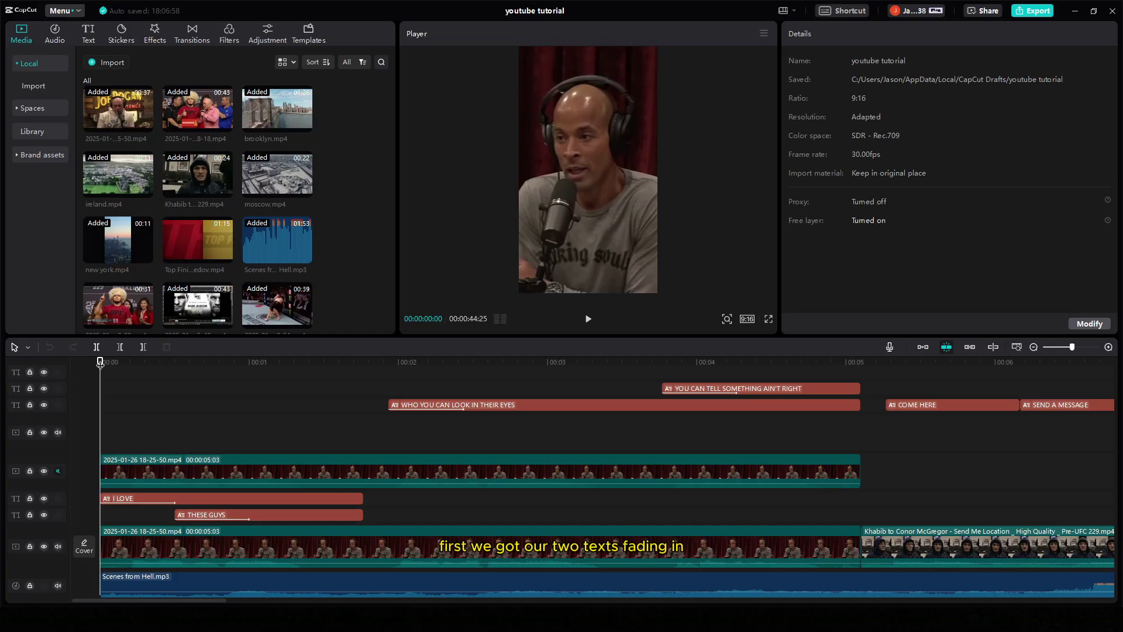
# Scrub through the finished captions from the opening to the Ireland insert to review their placement and animations
pyautogui.moveTo(101, 363); pyautogui.dragTo(991, 410)
pyautogui.moveTo(201, 601); pyautogui.dragTo(317, 603)
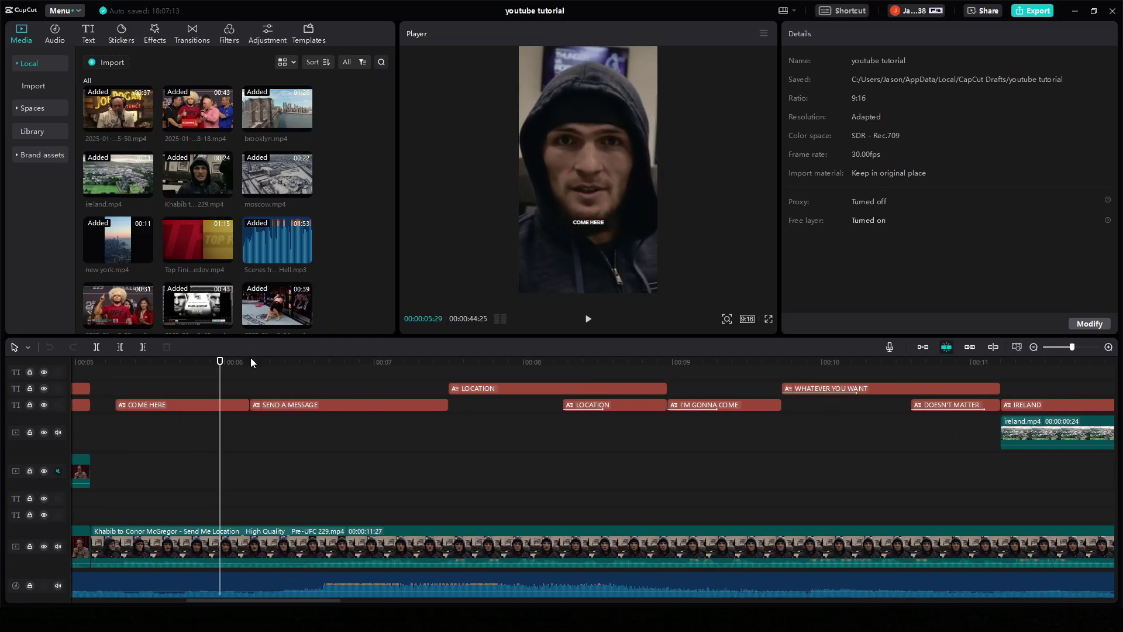
pyautogui.moveTo(250, 358); pyautogui.dragTo(958, 403)
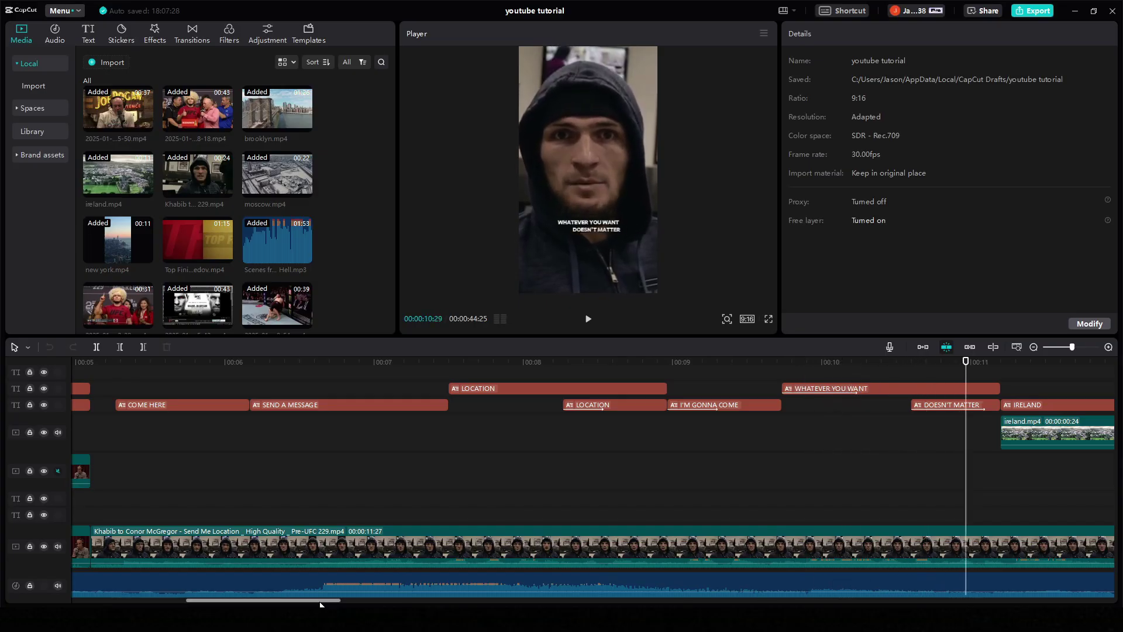
pyautogui.moveTo(320, 601); pyautogui.dragTo(416, 601)
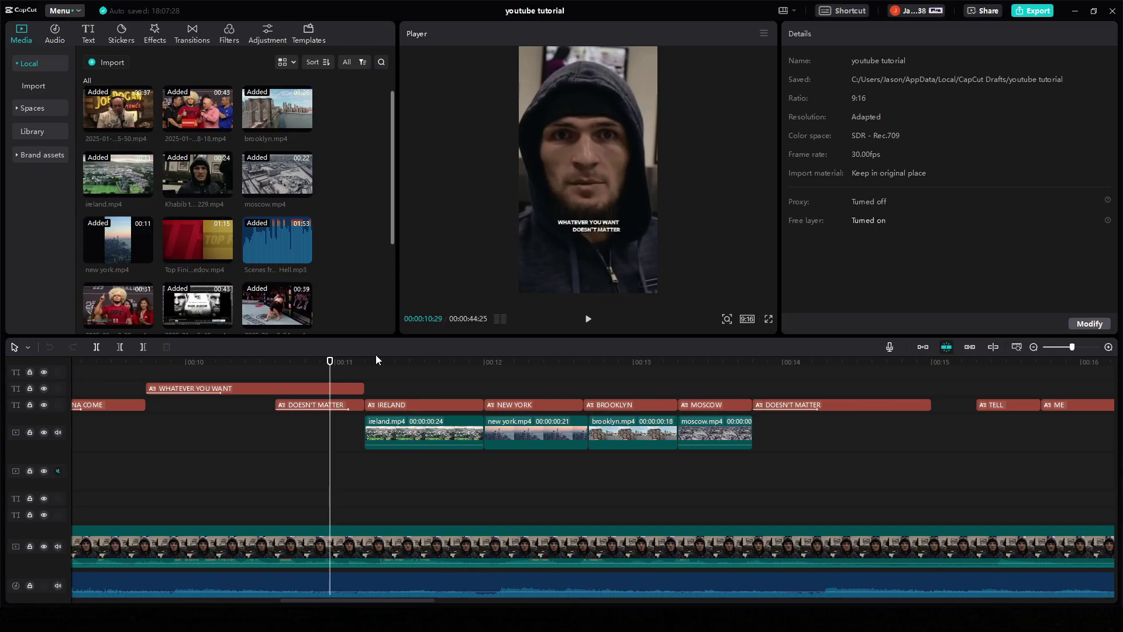
pyautogui.moveTo(375, 361); pyautogui.dragTo(394, 363)
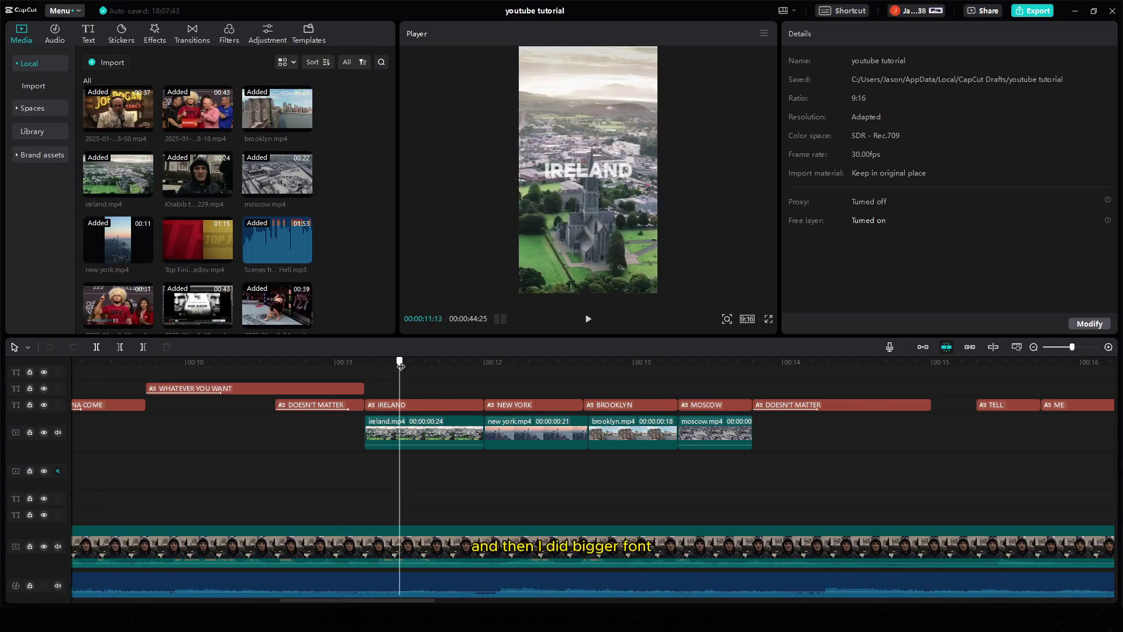
# Inspect the "IRELAND" caption's position and opacity settings
pyautogui.click(447, 405)
pyautogui.scroll(-6, 1008, 216)
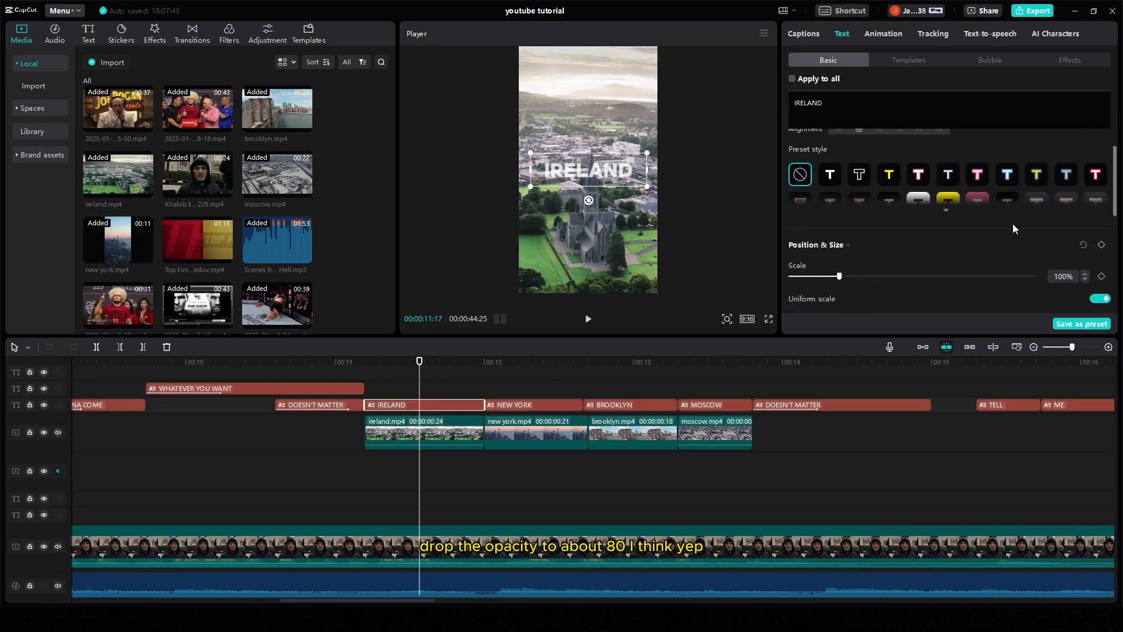
pyautogui.scroll(-3, 1060, 272)
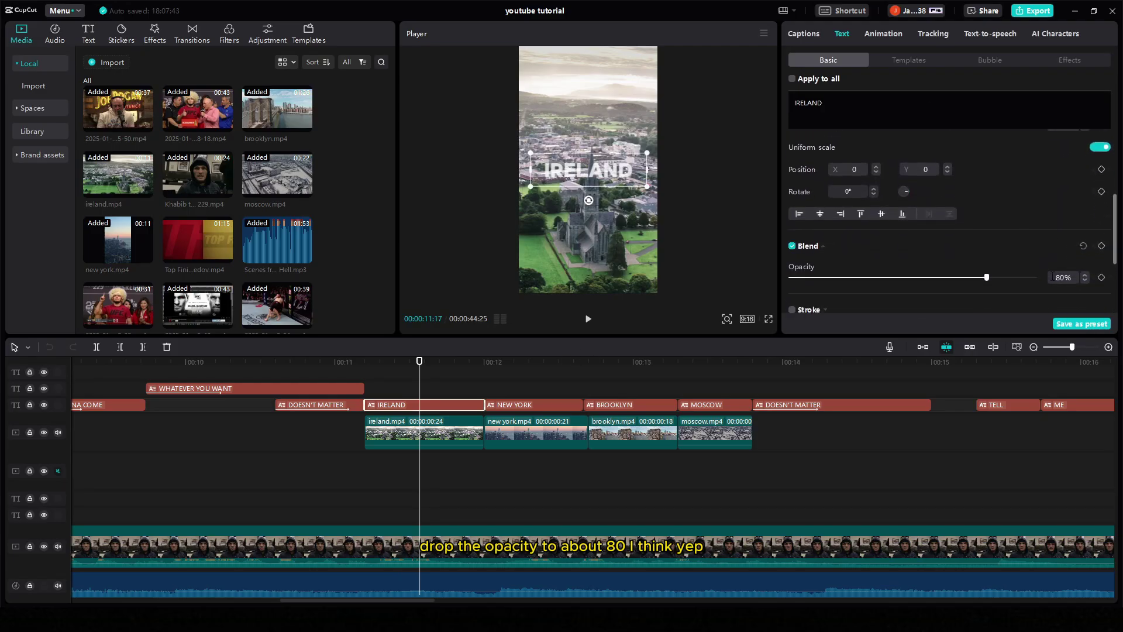
# Review the remaining captions from the location inserts through the weigh-in section to the last "BOY"
pyautogui.moveTo(421, 361); pyautogui.dragTo(823, 372)
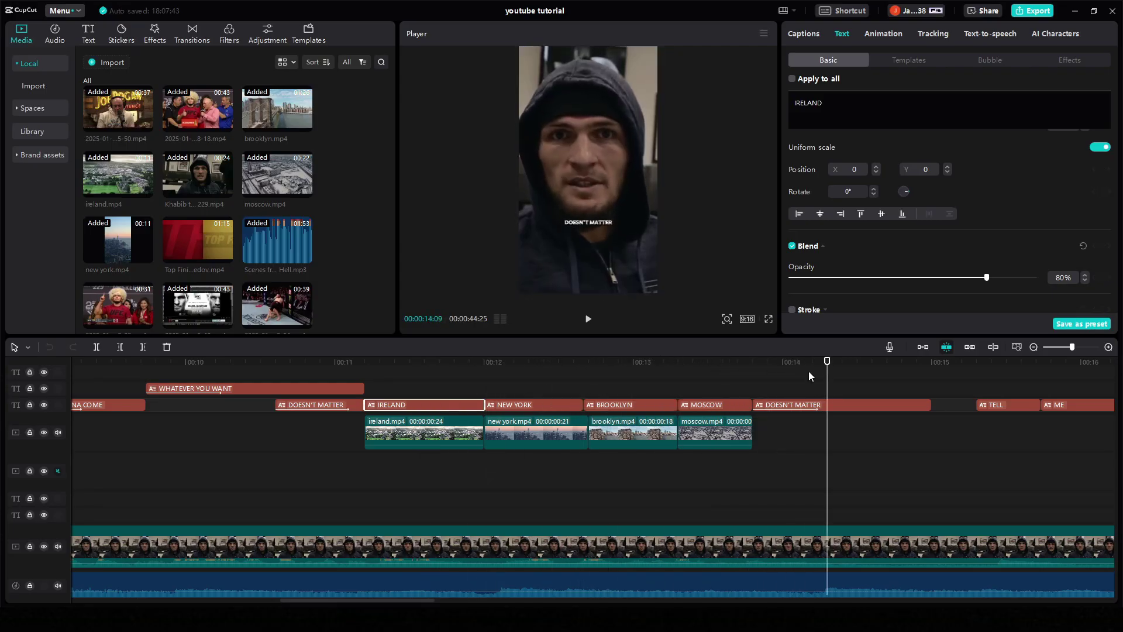
pyautogui.moveTo(440, 598); pyautogui.dragTo(506, 601)
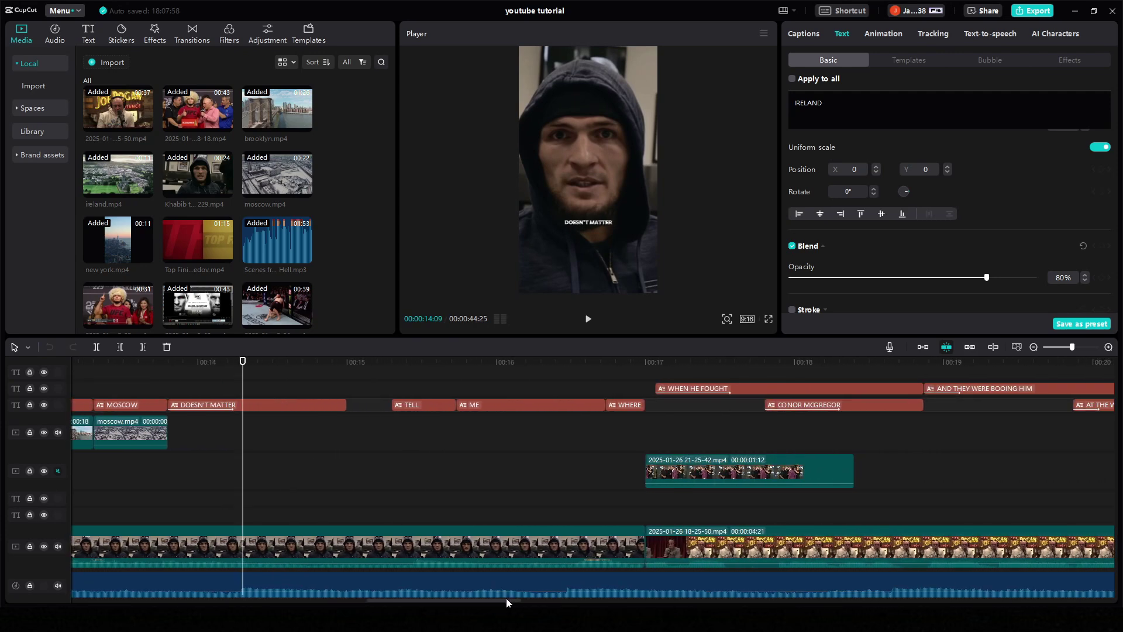
pyautogui.moveTo(402, 366); pyautogui.dragTo(958, 395)
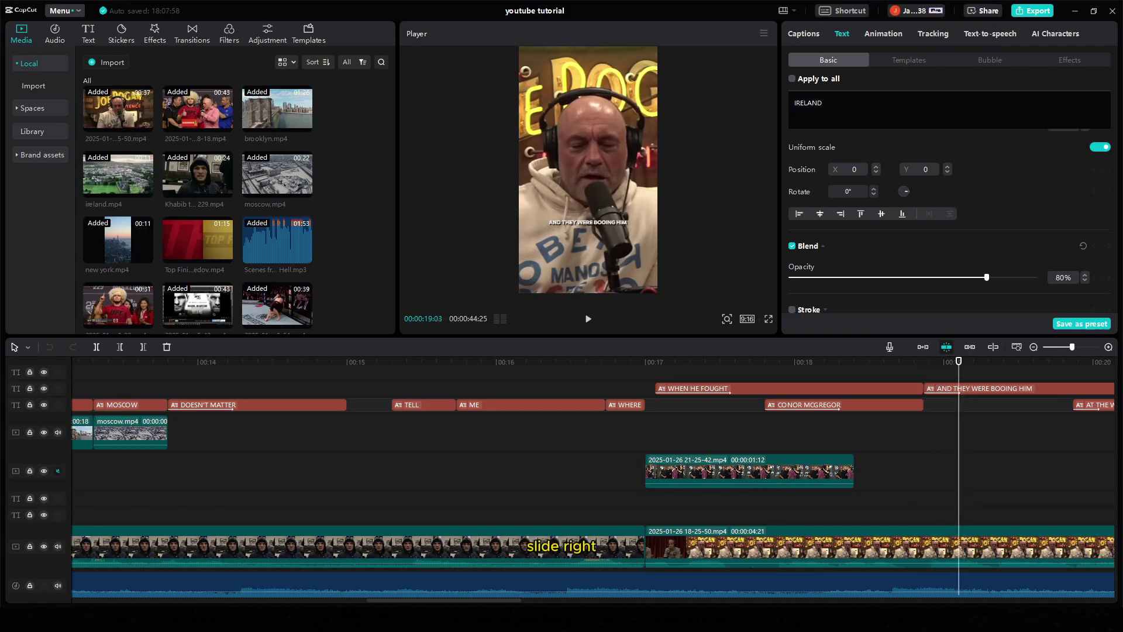
pyautogui.moveTo(465, 602); pyautogui.dragTo(561, 602)
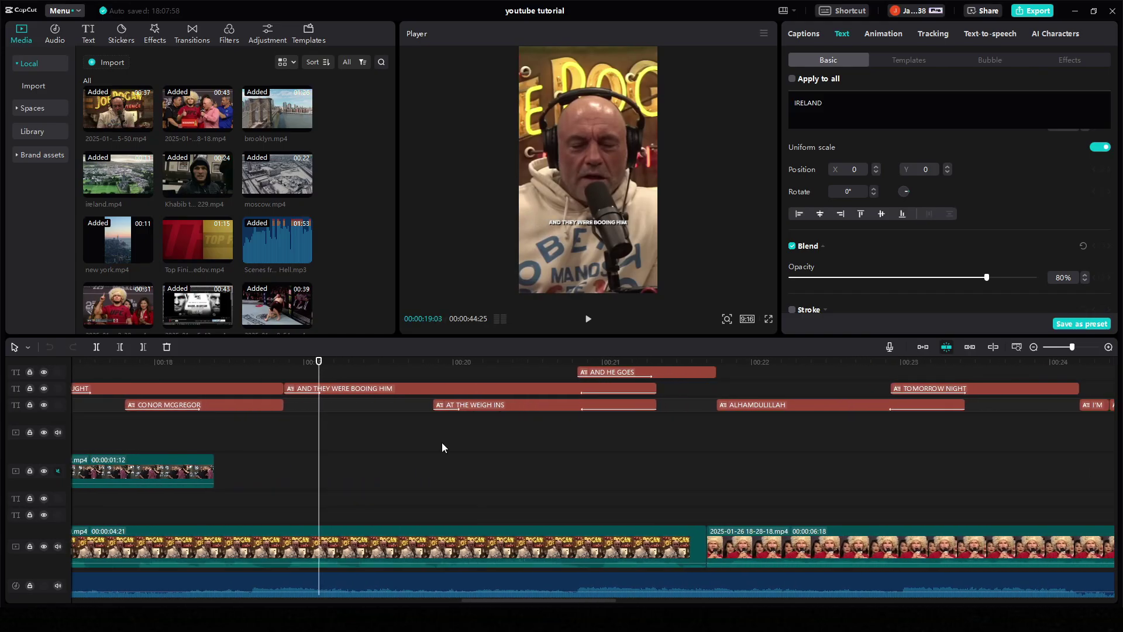
pyautogui.moveTo(410, 364); pyautogui.dragTo(414, 363)
pyautogui.moveTo(433, 367); pyautogui.dragTo(977, 386)
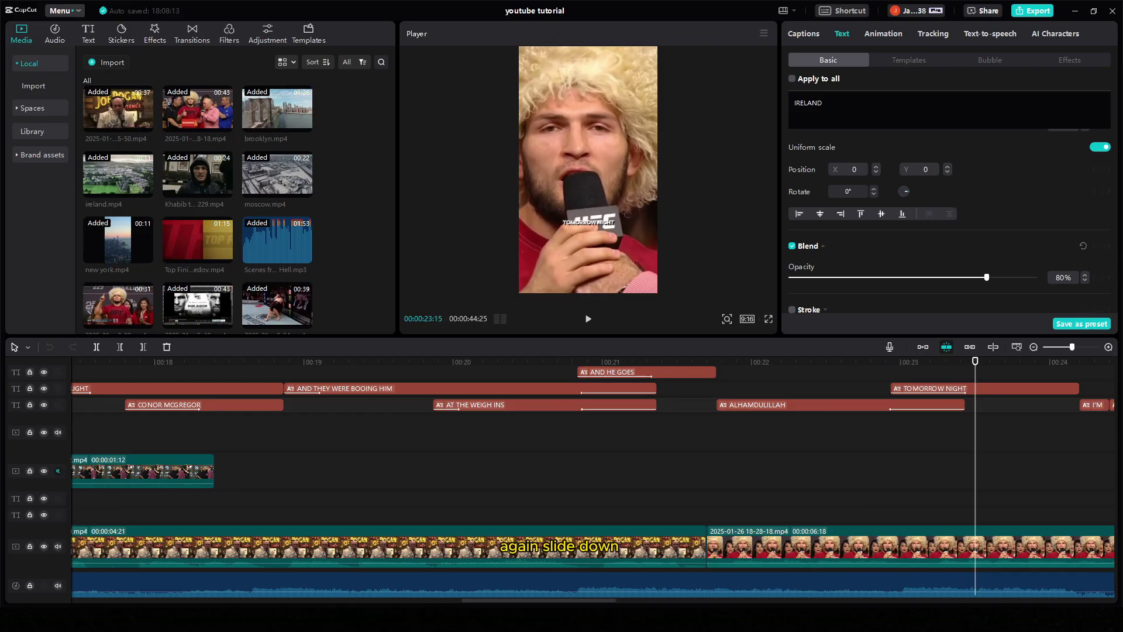
pyautogui.moveTo(550, 603); pyautogui.dragTo(629, 606)
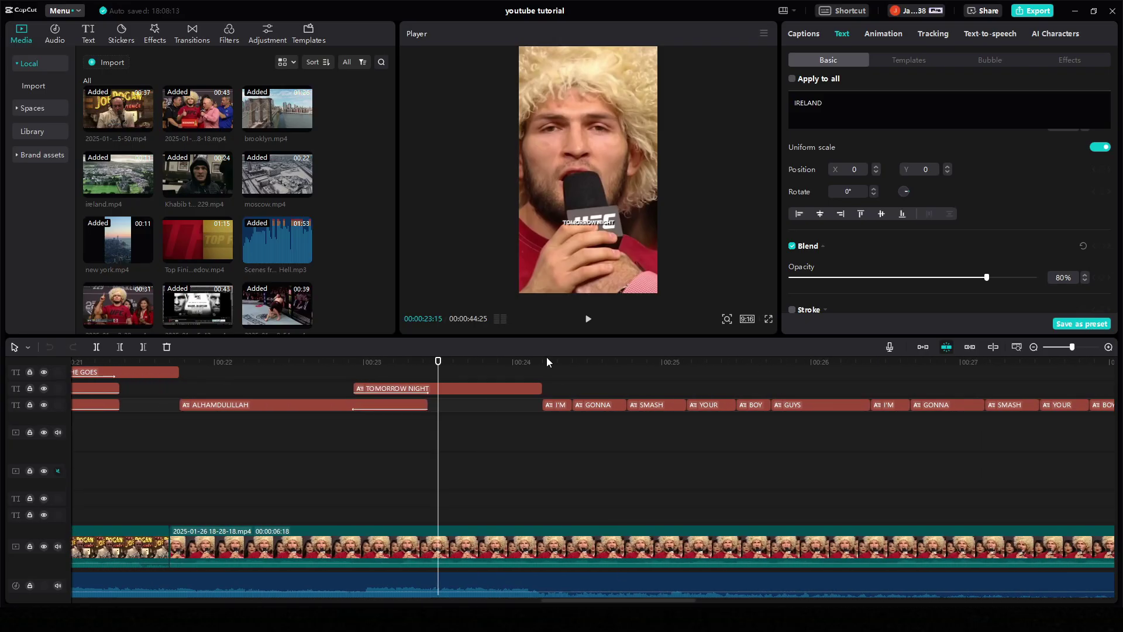
pyautogui.moveTo(549, 361); pyautogui.dragTo(1092, 405)
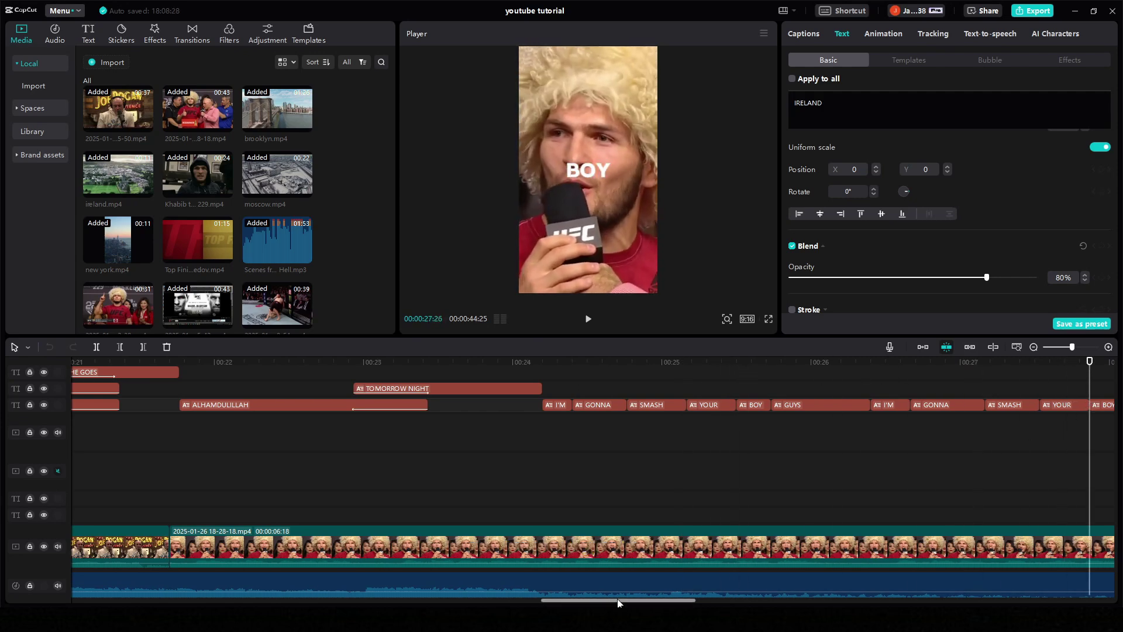
pyautogui.moveTo(618, 602); pyautogui.dragTo(632, 606)
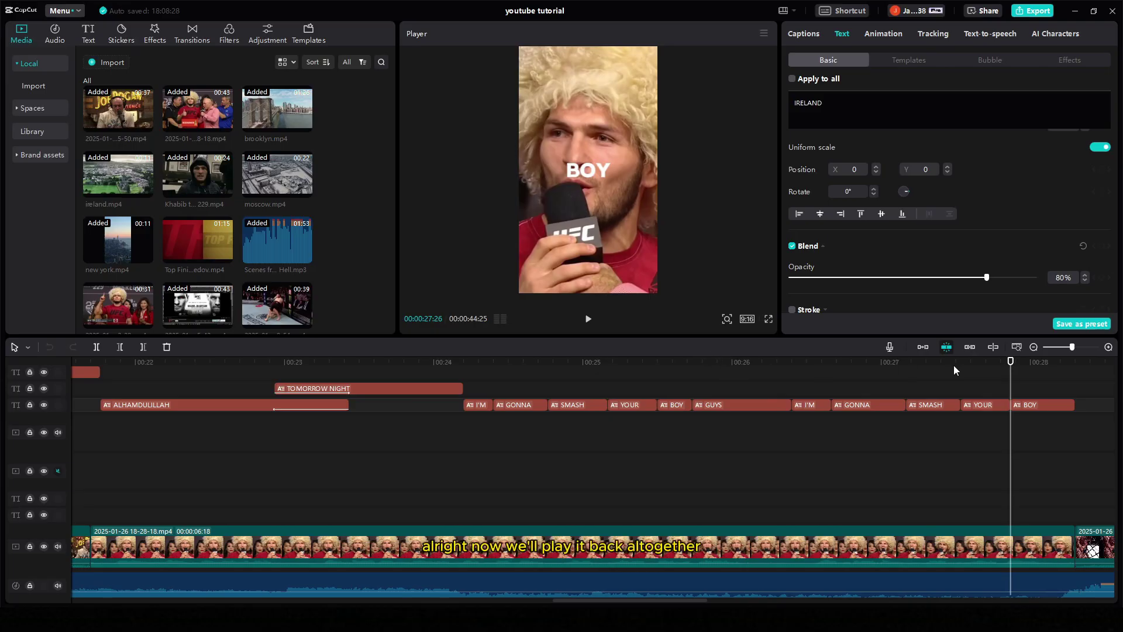
# Play the captioned edit back from the beginning
pyautogui.moveTo(1080, 347); pyautogui.dragTo(1071, 349)
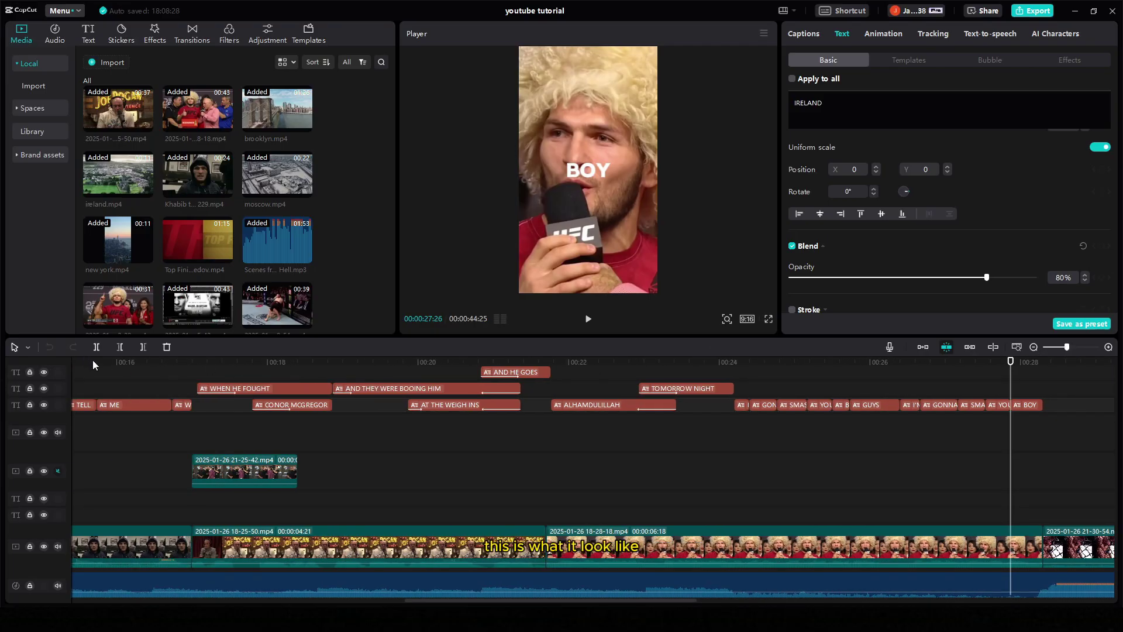
pyautogui.click(93, 364)
pyautogui.click(81, 357)
pyautogui.press('space')
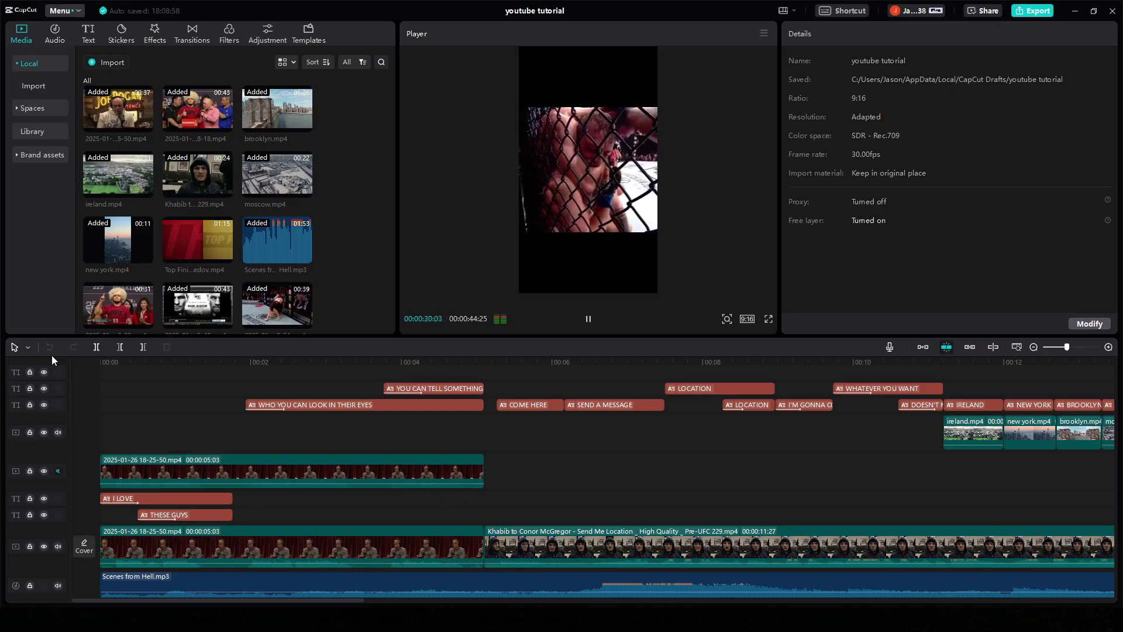
# Add the Oppenheimer movie filter on its own track near the start of the cage-fight clip, at about 00:28:12
pyautogui.moveTo(541, 380); pyautogui.dragTo(473, 379)
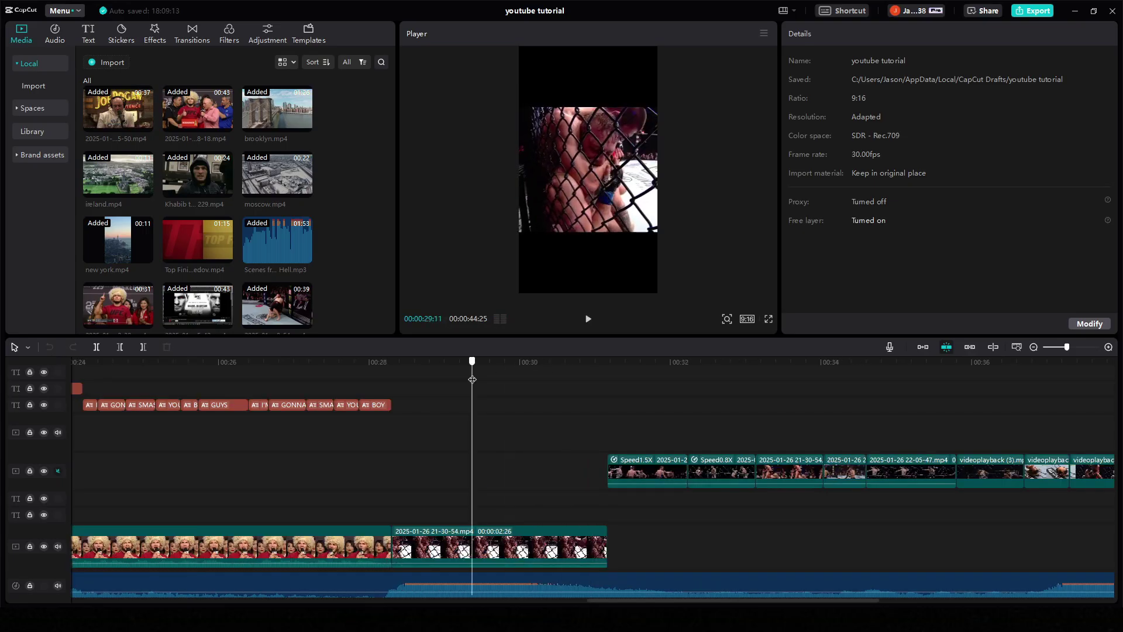
pyautogui.press('Delete')
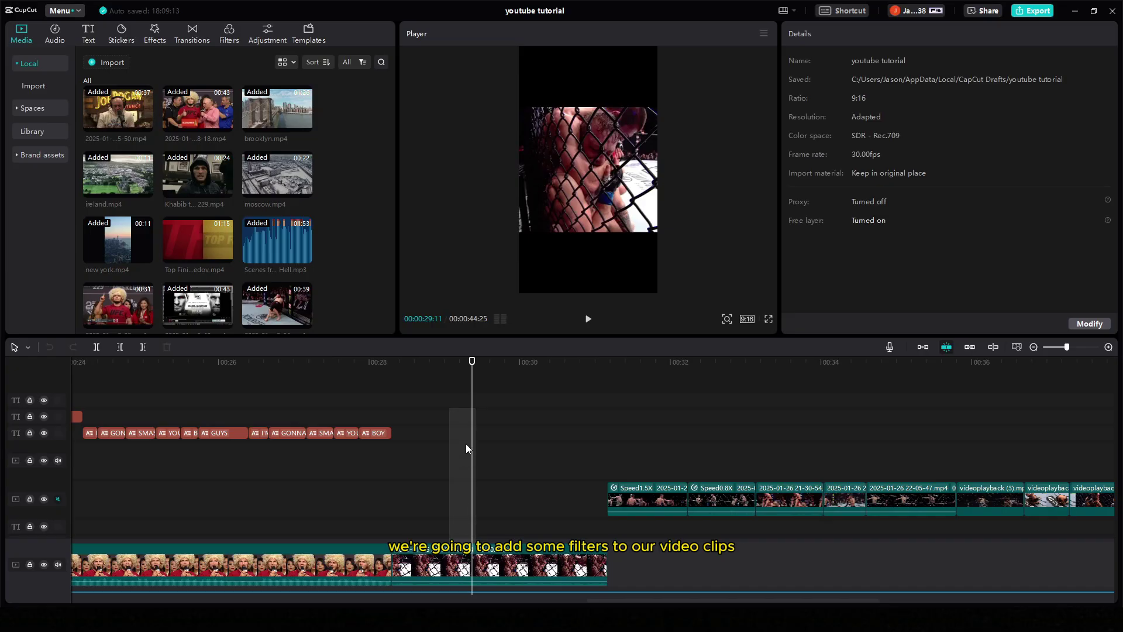
pyautogui.click(392, 368)
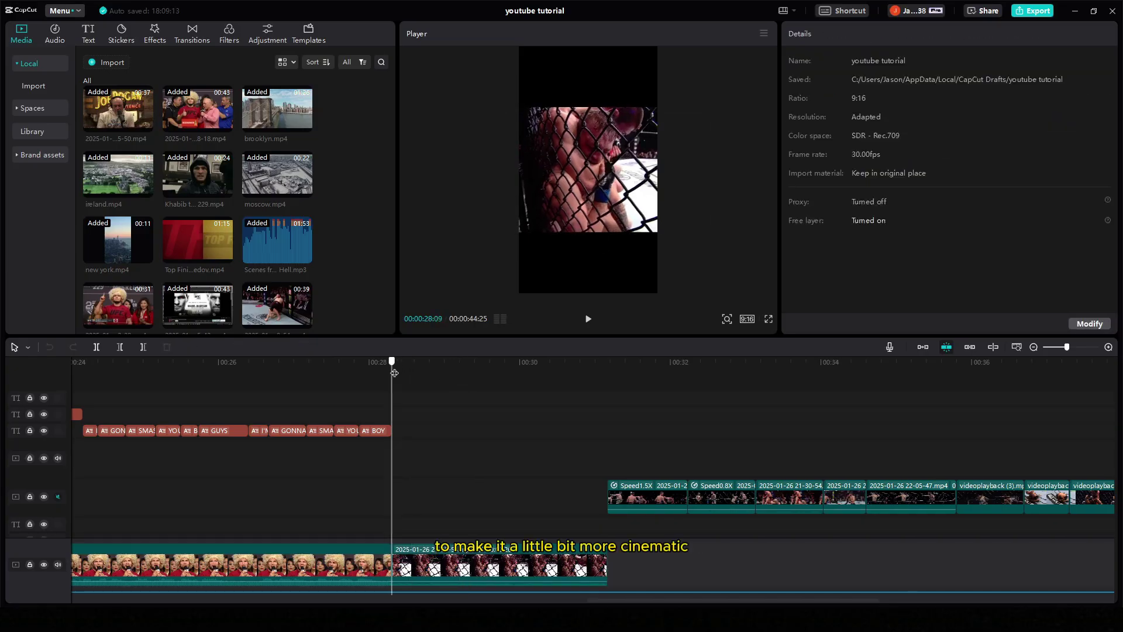
pyautogui.moveTo(395, 373); pyautogui.dragTo(399, 399)
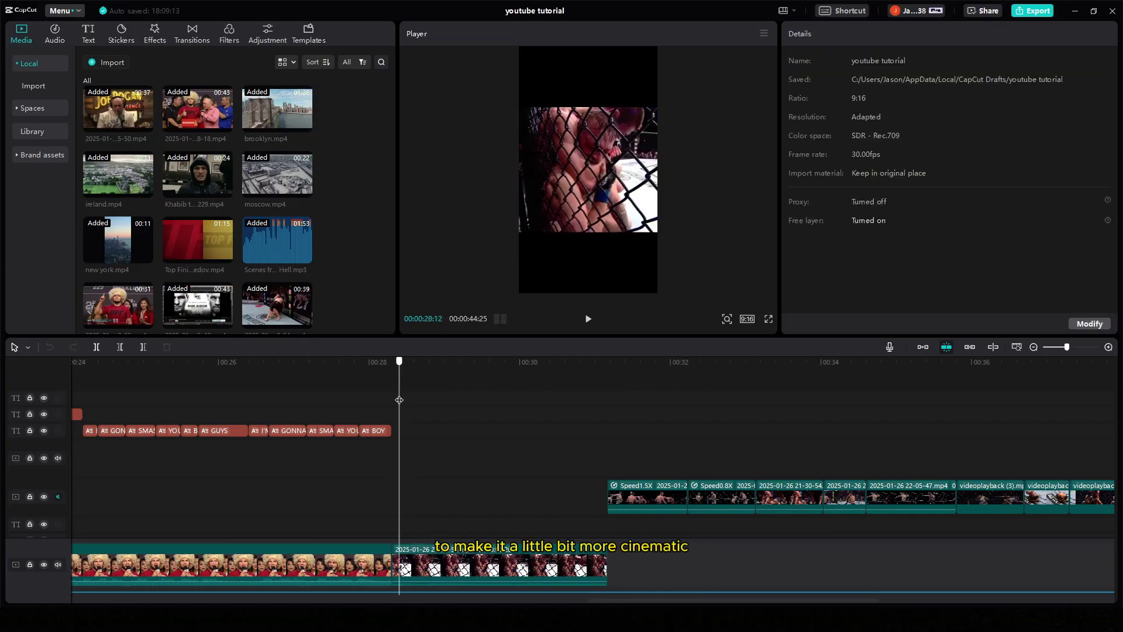
pyautogui.click(230, 35)
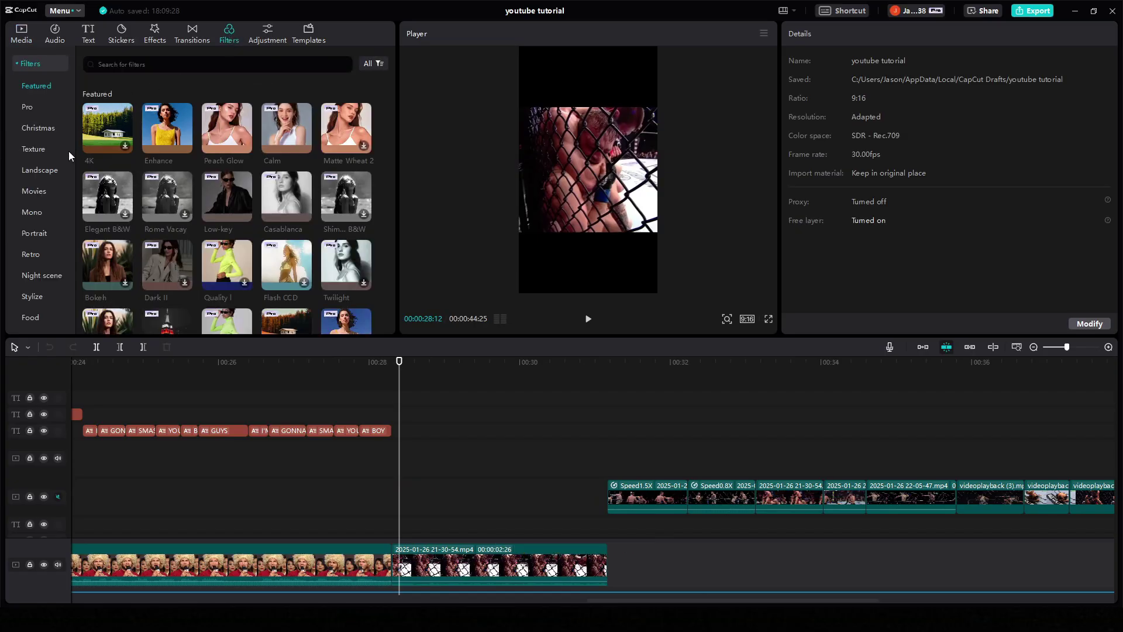
pyautogui.click(41, 193)
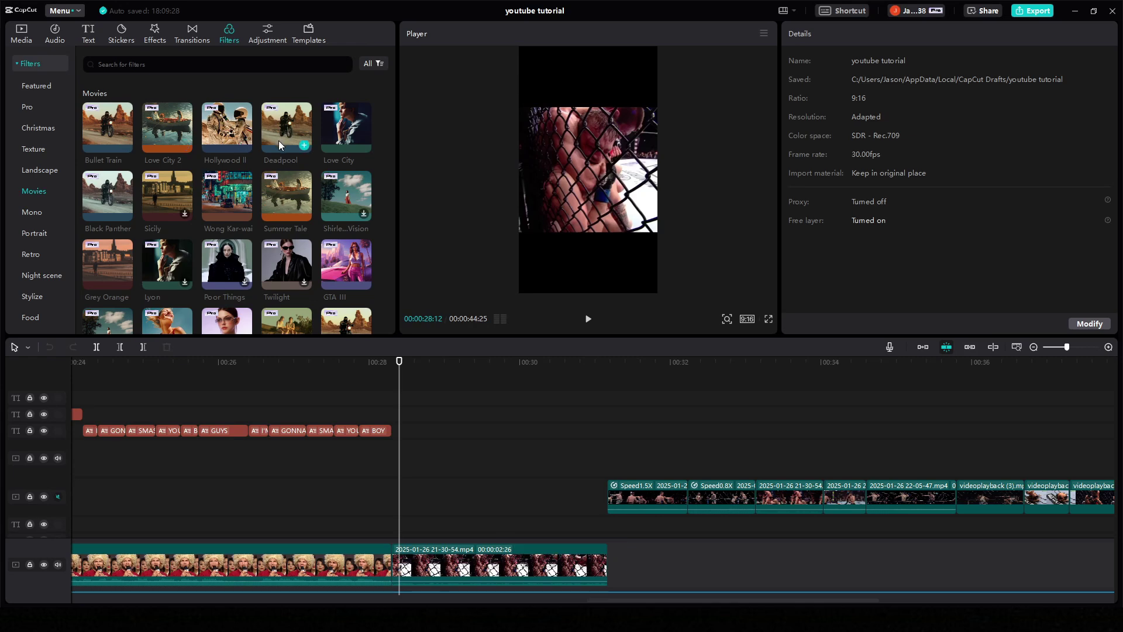
pyautogui.scroll(-4, 279, 141)
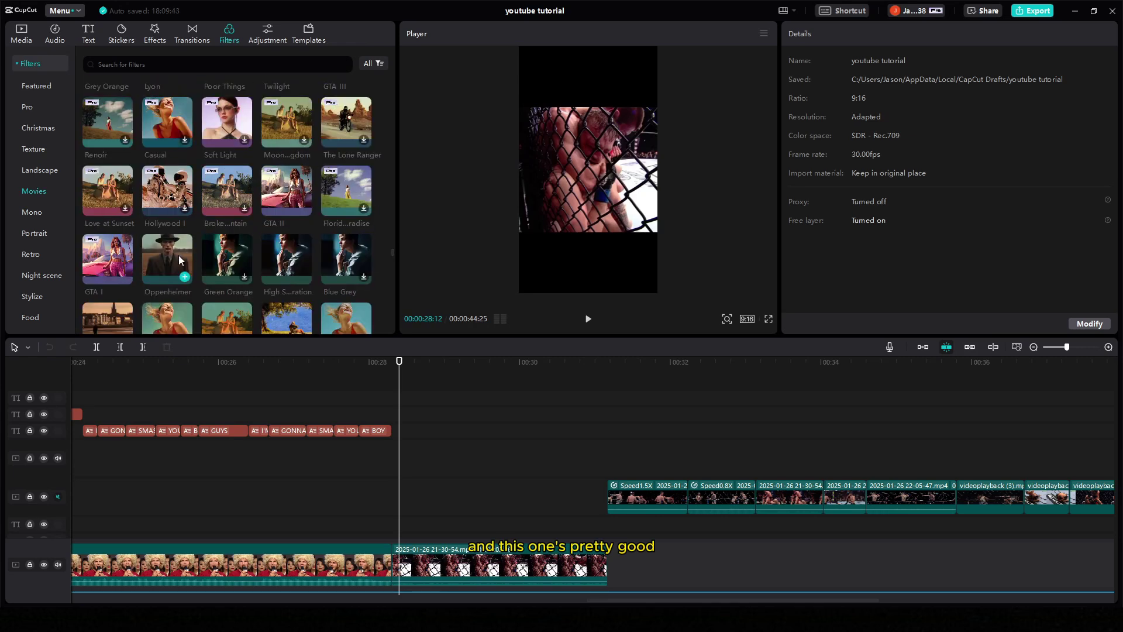
pyautogui.moveTo(181, 260); pyautogui.dragTo(401, 405)
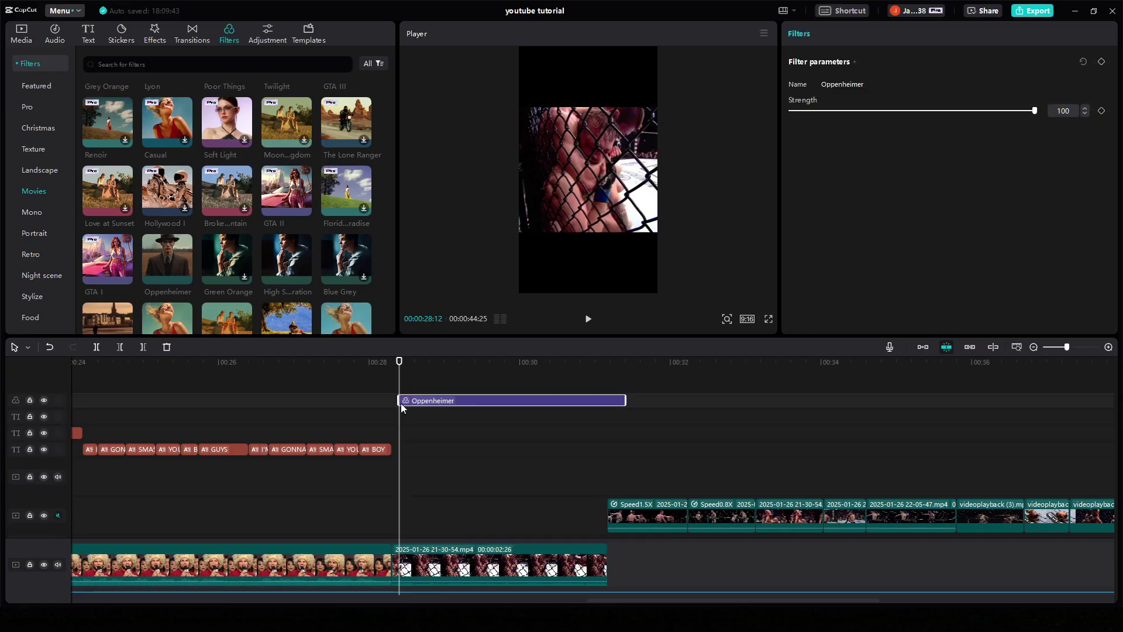
# Compare the cage-fight footage with and without the Oppenheimer filter
pyautogui.click(44, 400)
pyautogui.click(45, 399)
pyautogui.click(44, 400)
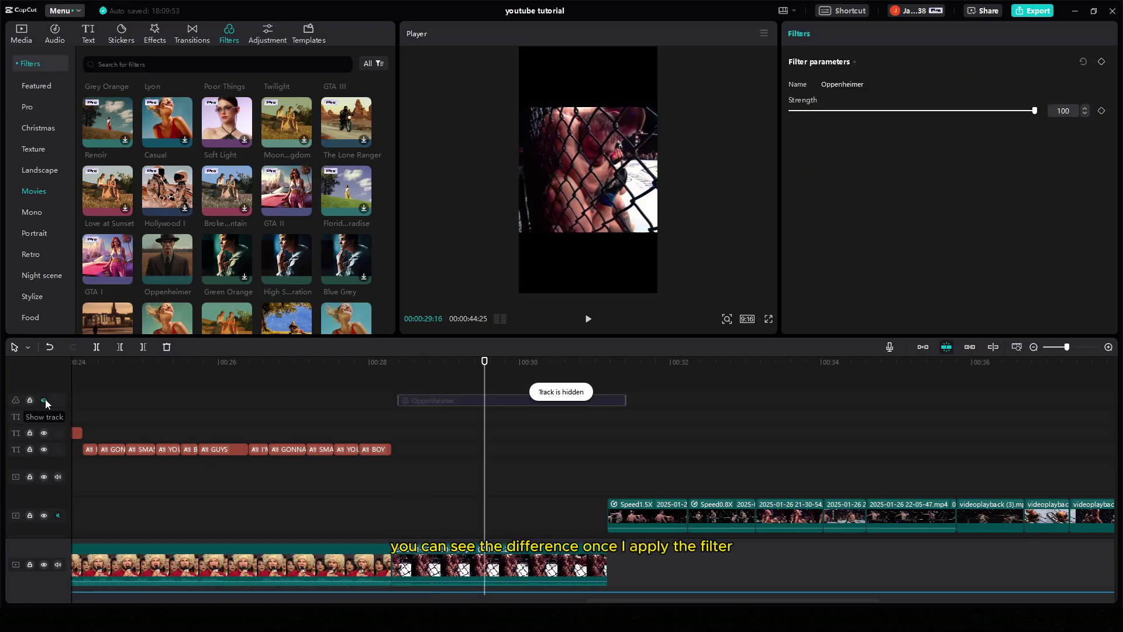
pyautogui.click(44, 400)
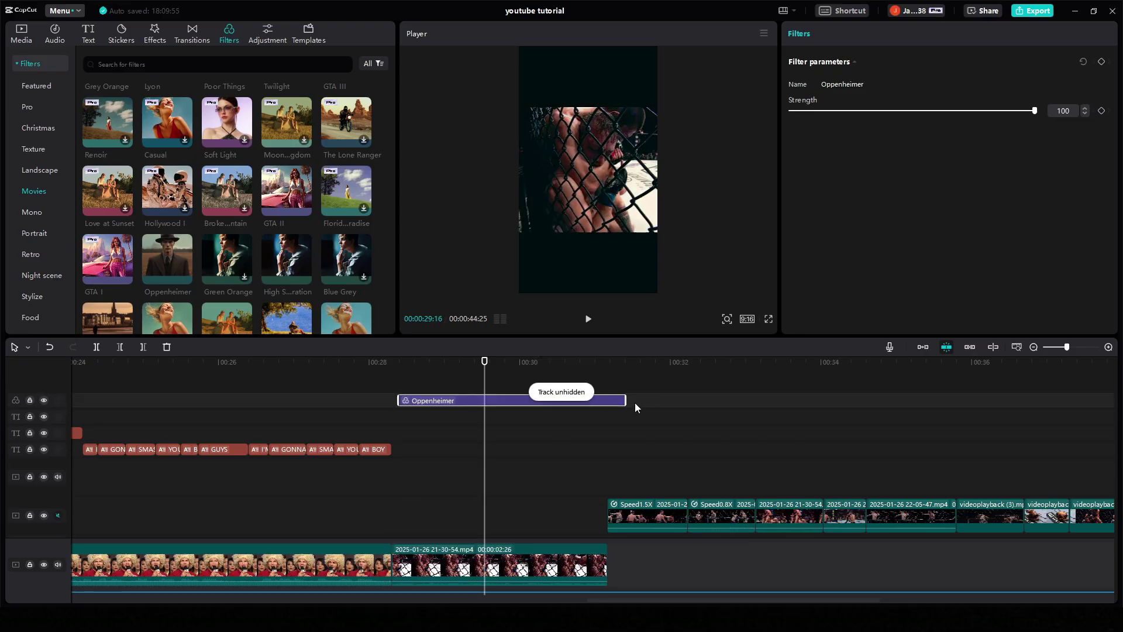
# Extend the Oppenheimer filter to the end of the last montage clip and set its strength to 80
pyautogui.moveTo(625, 401); pyautogui.dragTo(971, 425)
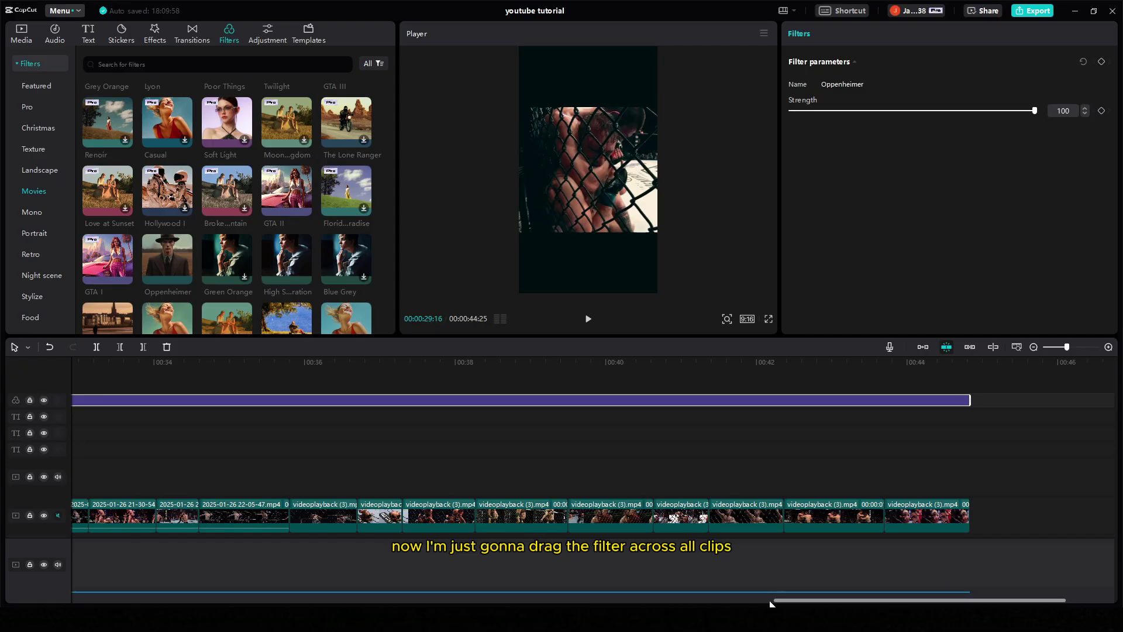
pyautogui.moveTo(769, 601); pyautogui.dragTo(585, 601)
pyautogui.moveTo(581, 376); pyautogui.dragTo(920, 374)
pyautogui.moveTo(1036, 111); pyautogui.dragTo(1006, 114)
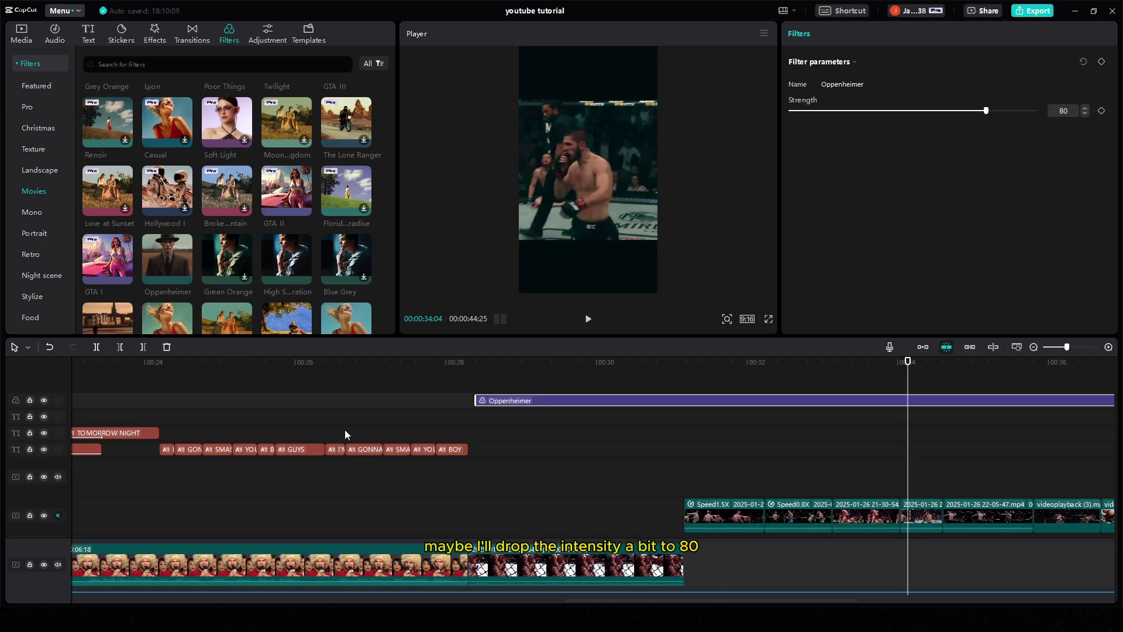
# Check the reduced filter on the fight montage by toggling its track and viewing further clips
pyautogui.click(44, 400)
pyautogui.click(43, 400)
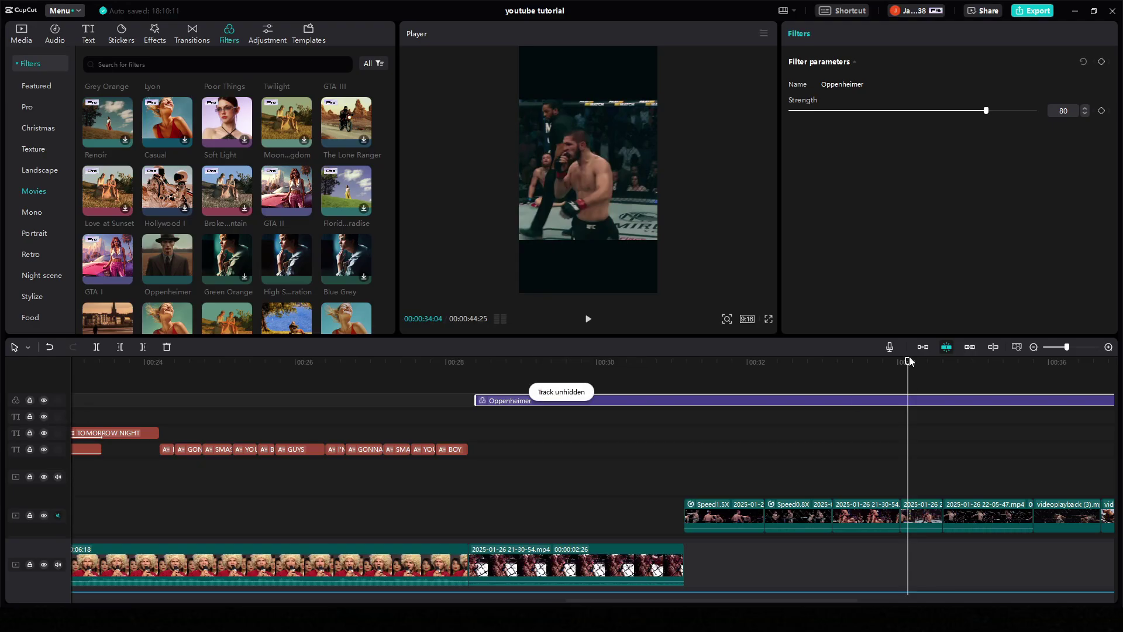
pyautogui.click(1034, 374)
pyautogui.hscroll(10, 1049, 378)
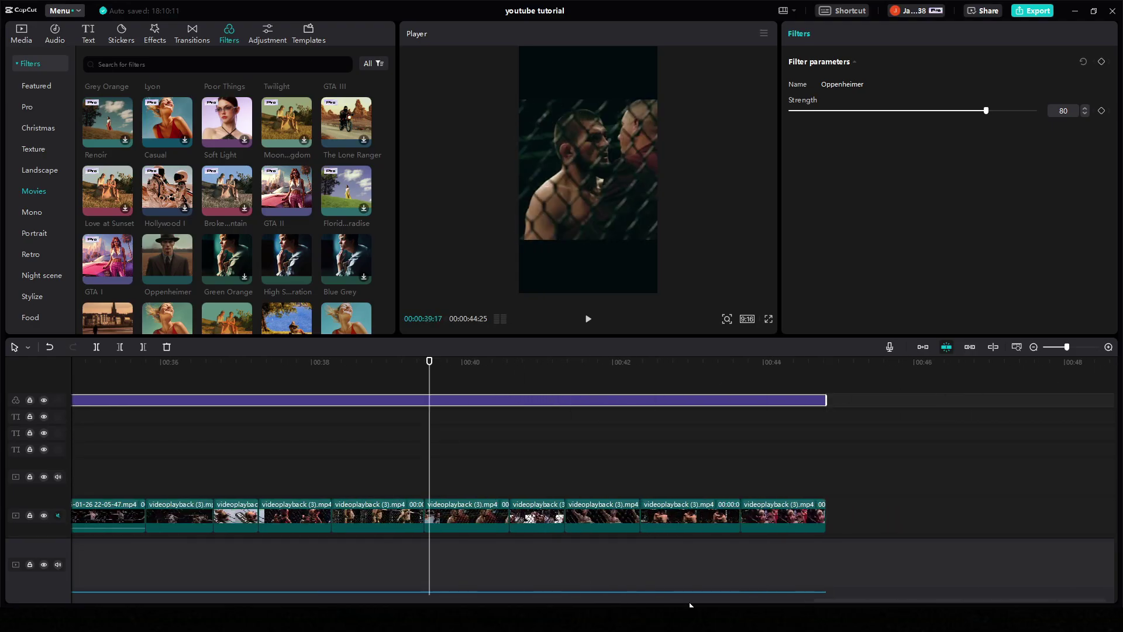
# Extend the Oppenheimer filter back to the timeline's start and split it at the end of the opening podcast clip, at 00:05:03
pyautogui.moveTo(843, 606); pyautogui.dragTo(98, 600)
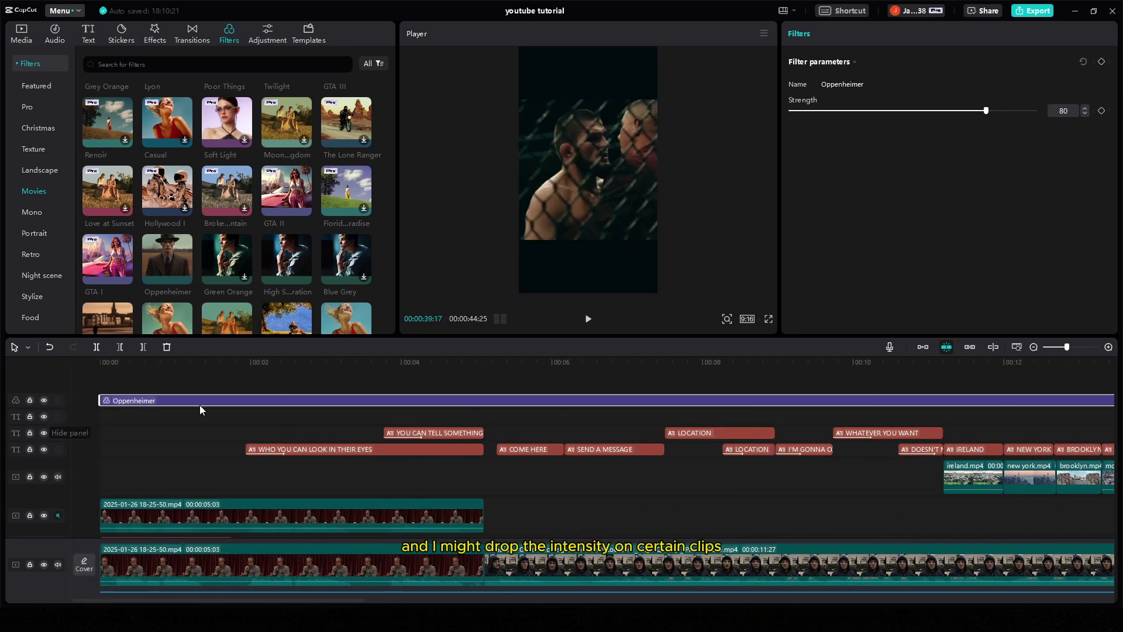
pyautogui.moveTo(316, 363); pyautogui.dragTo(484, 370)
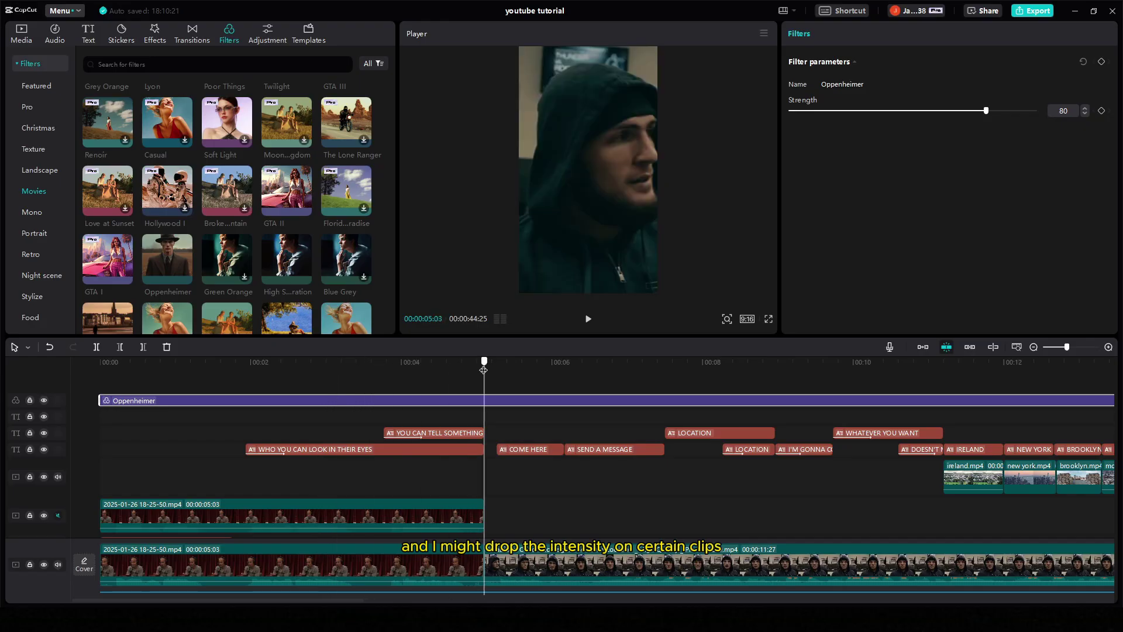
pyautogui.click(424, 363)
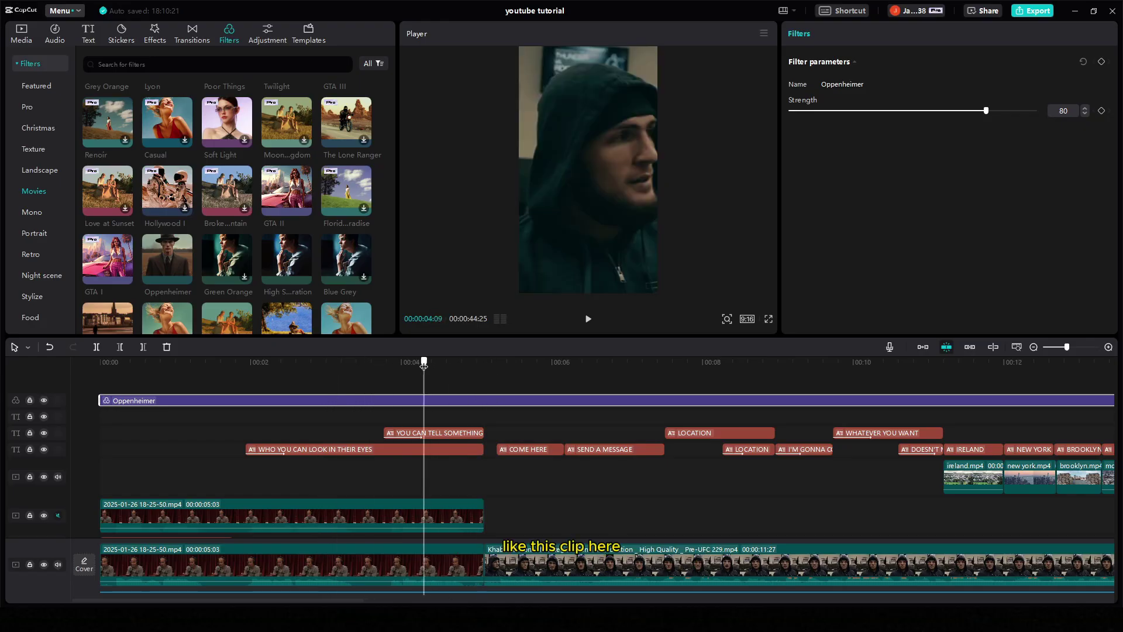
pyautogui.moveTo(424, 364); pyautogui.dragTo(484, 365)
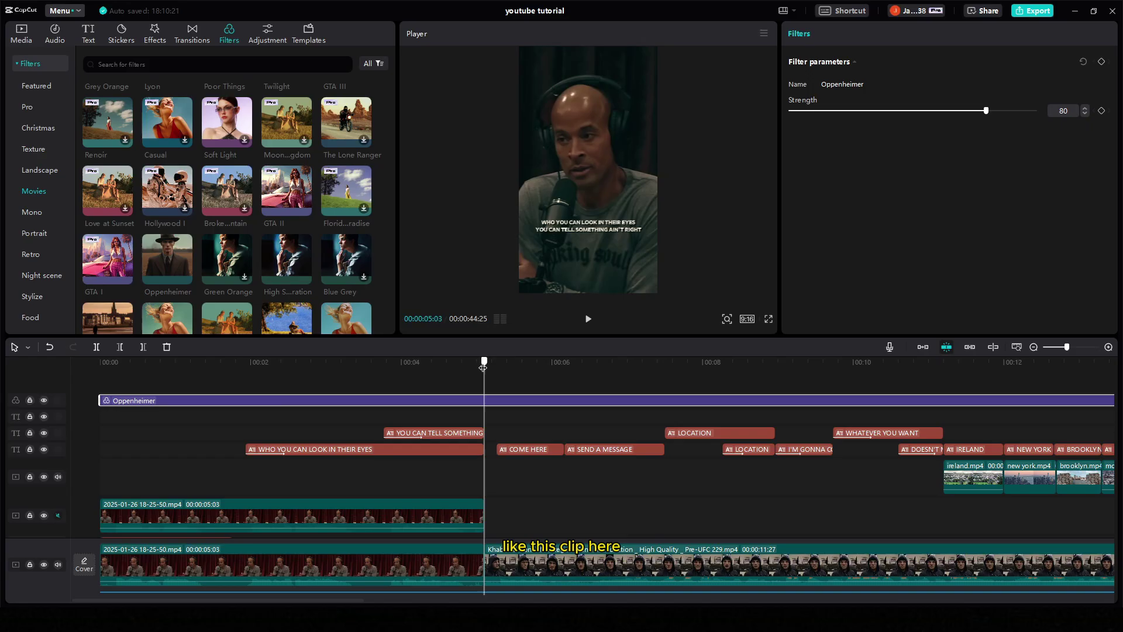
pyautogui.click(100, 346)
# Set the Oppenheimer filter's strength to 40 on the segment over the opening podcast clip
pyautogui.click(243, 401)
pyautogui.click(283, 371)
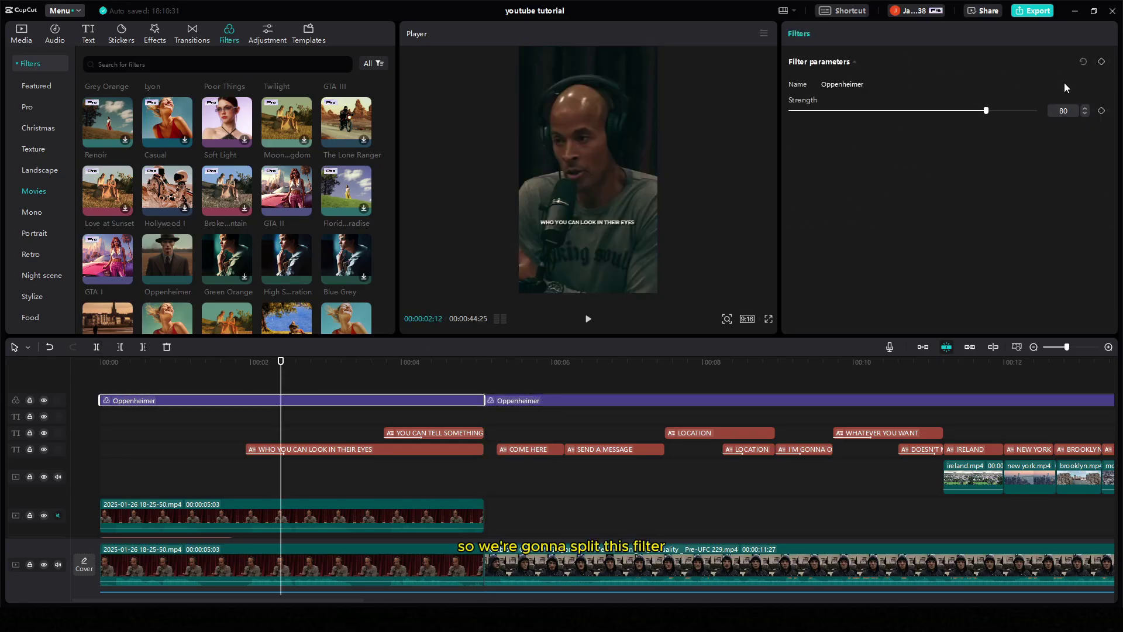
pyautogui.moveTo(986, 110); pyautogui.dragTo(889, 115)
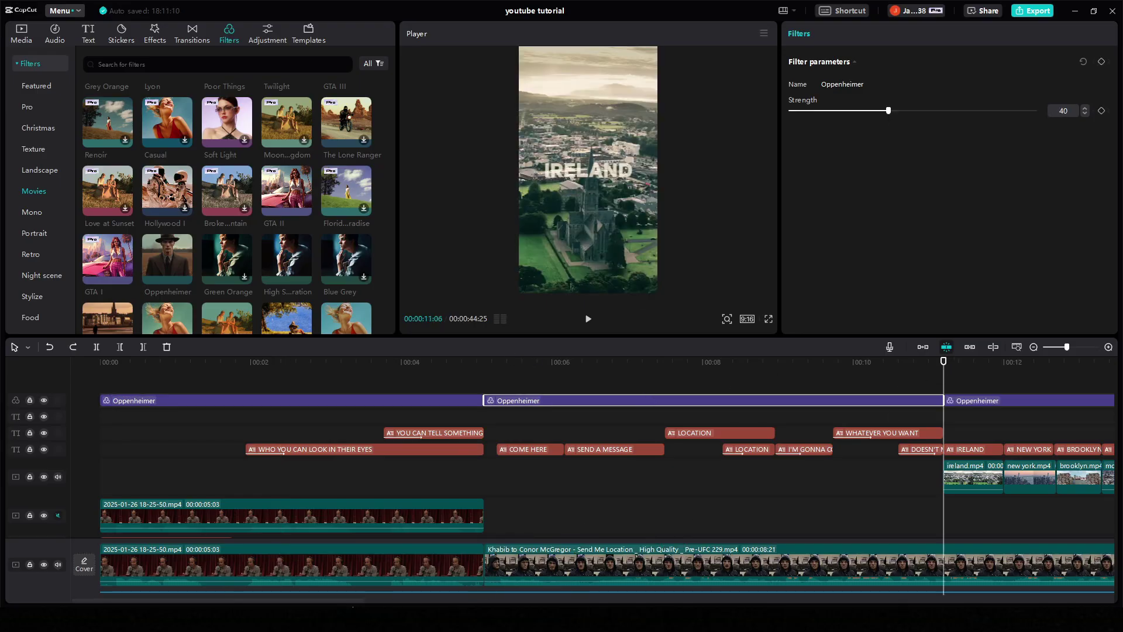
# Trim the start of the filter segment over the location inserts to the end of the Moscow clip, at 00:13:24
pyautogui.moveTo(358, 601); pyautogui.dragTo(585, 603)
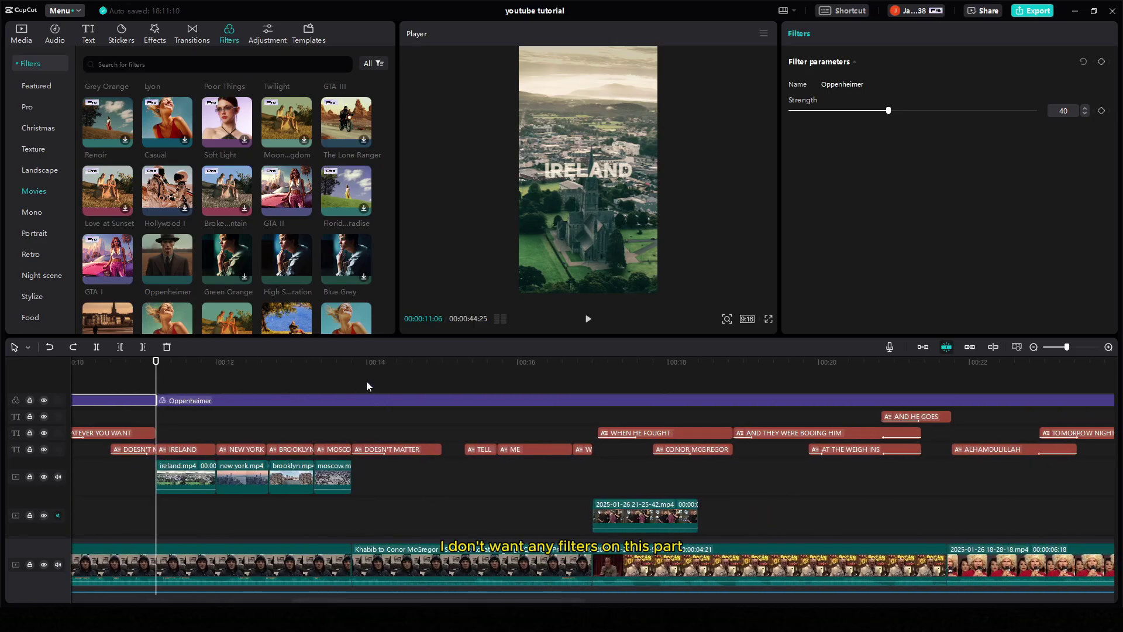
pyautogui.click(352, 362)
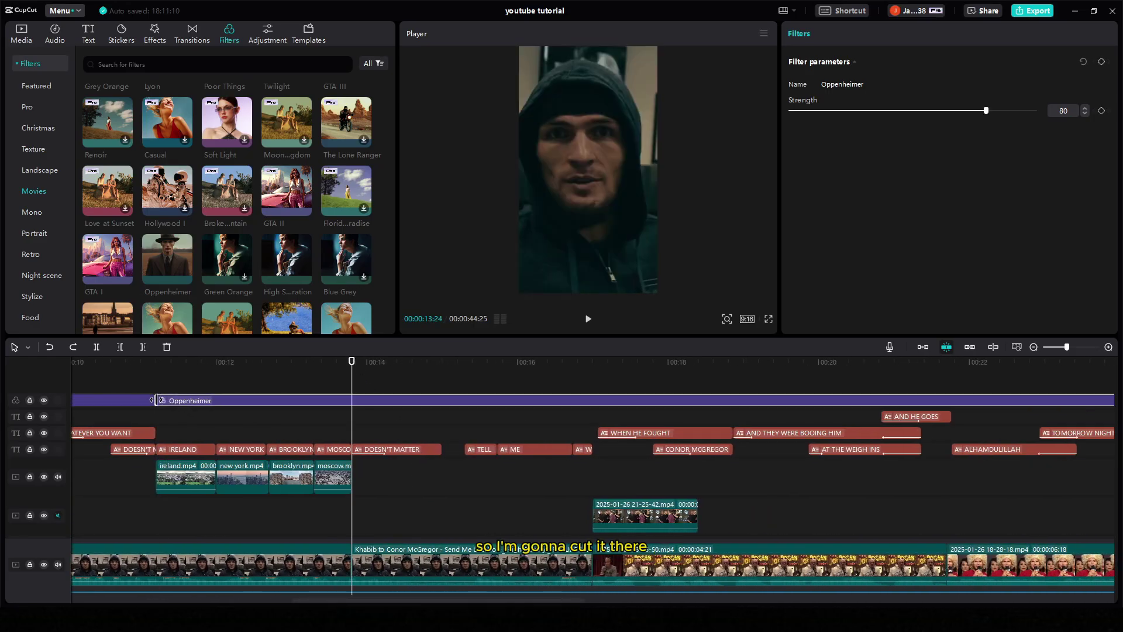
pyautogui.moveTo(157, 401); pyautogui.dragTo(760, 381)
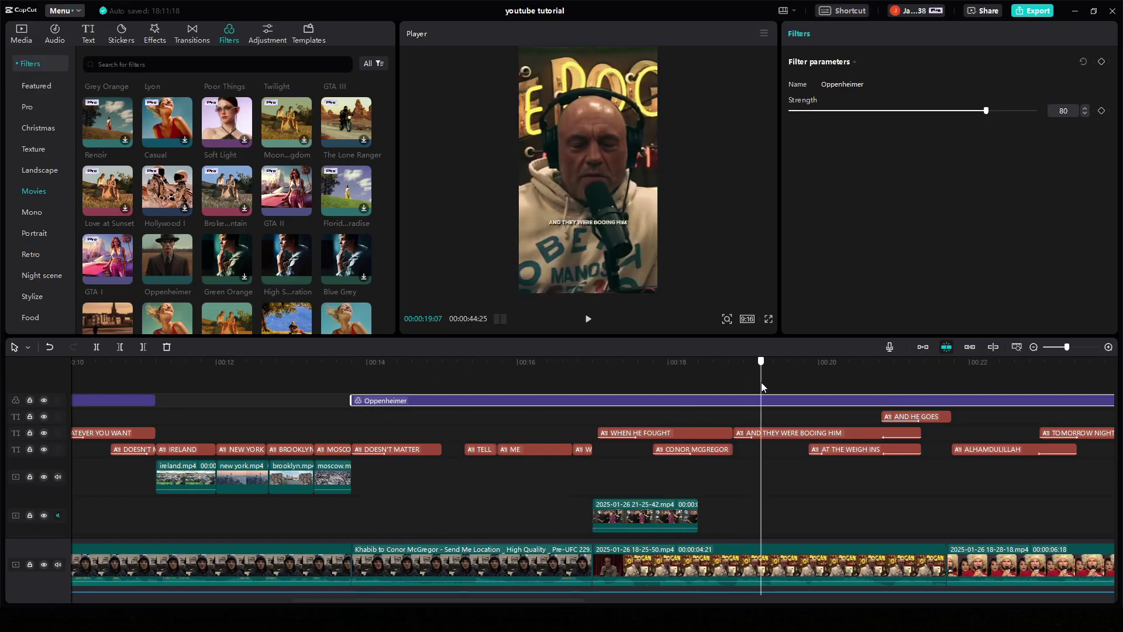
# Split the filter where the cage-fight clip starts, at 00:28:09, and set the preceding segment's strength to 40
pyautogui.hscroll(8, 630, 398)
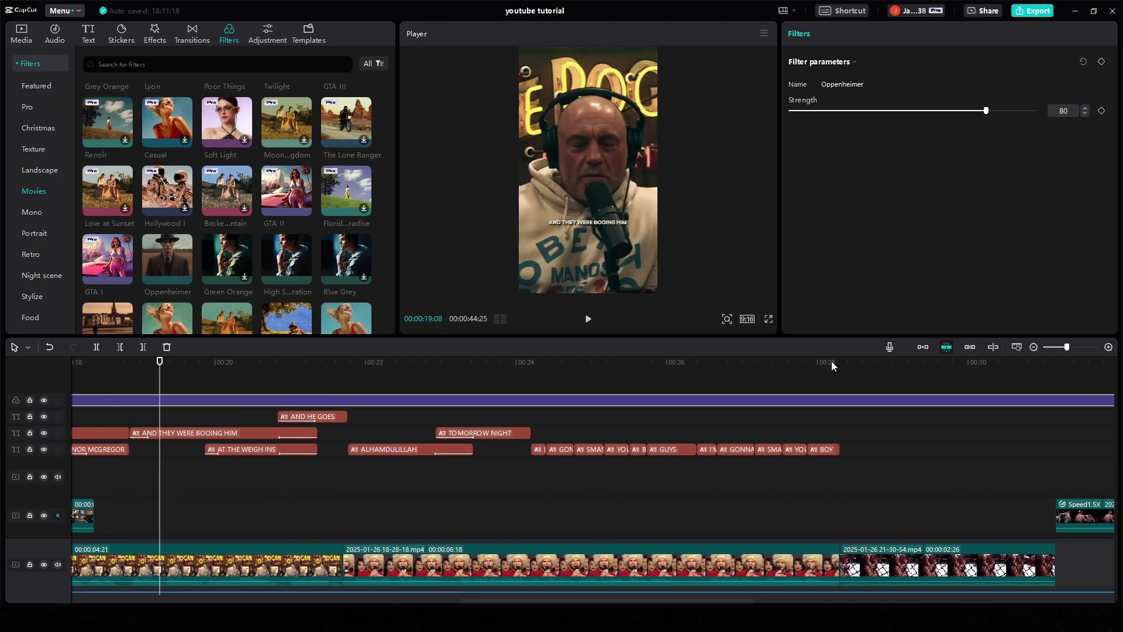
pyautogui.moveTo(832, 362); pyautogui.dragTo(840, 369)
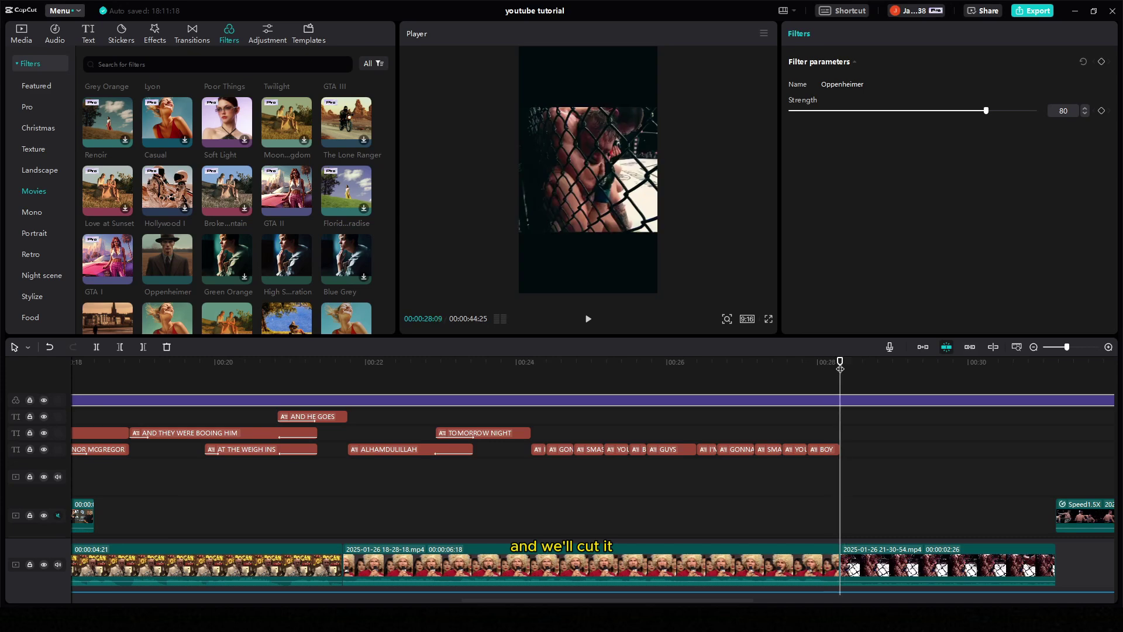
pyautogui.click(96, 348)
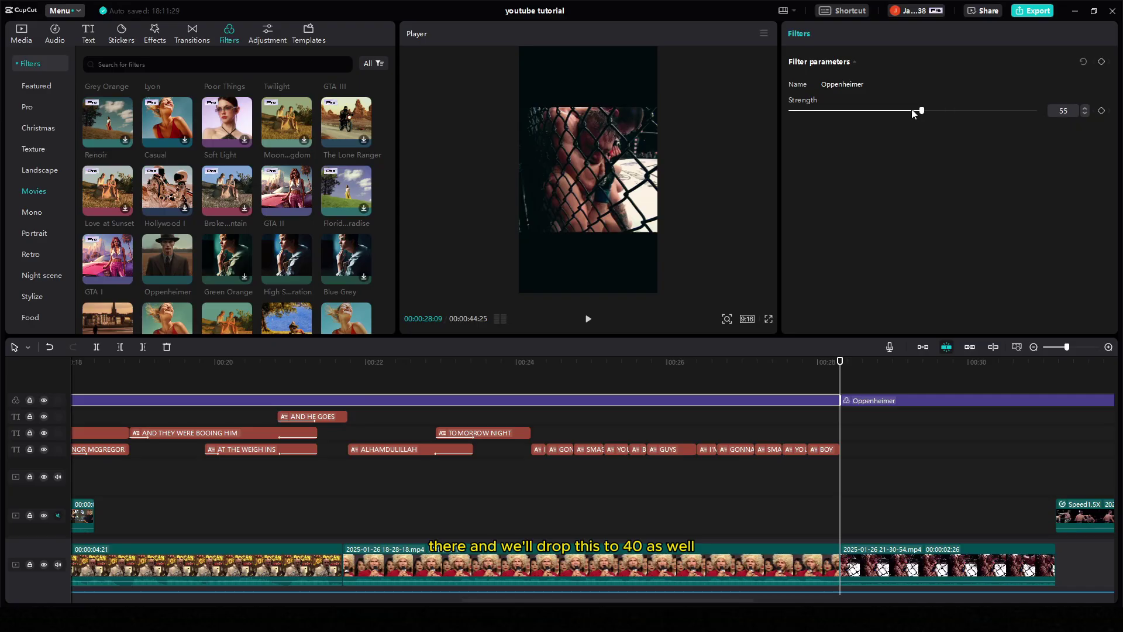
pyautogui.moveTo(872, 113); pyautogui.dragTo(886, 111)
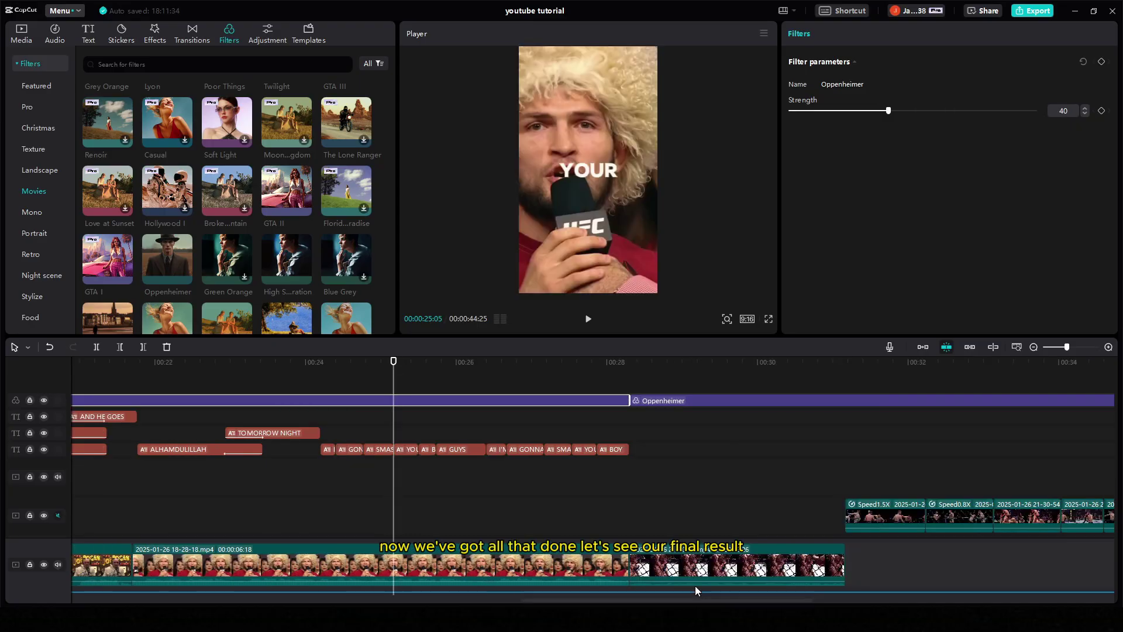
# Play the finished edit from the beginning in full screen
pyautogui.click(768, 319)
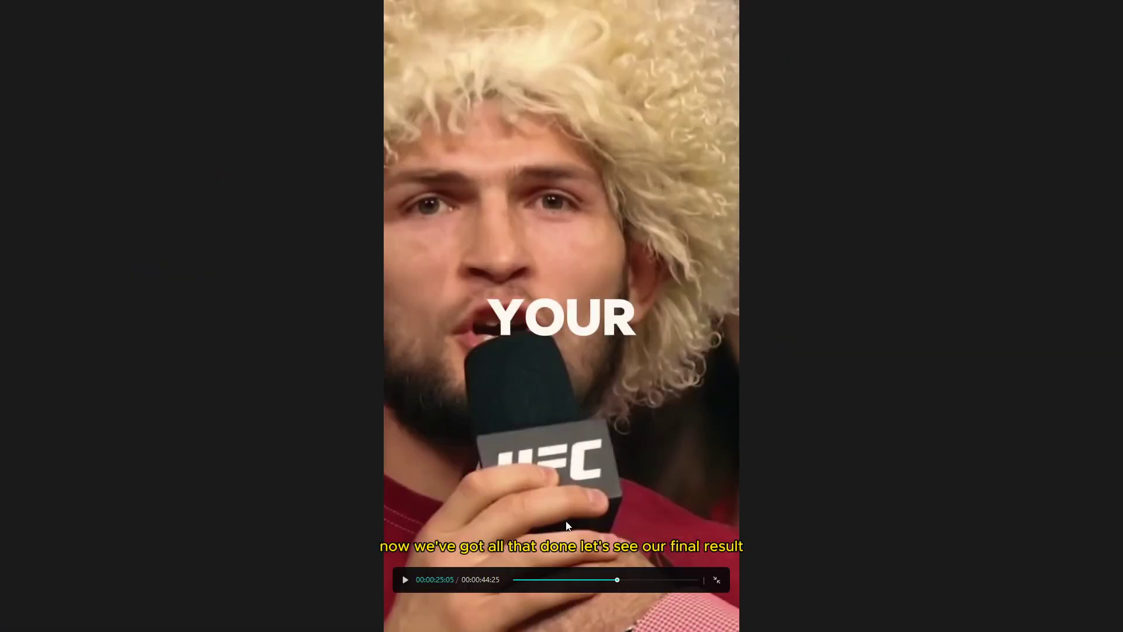
pyautogui.click(515, 580)
pyautogui.click(405, 579)
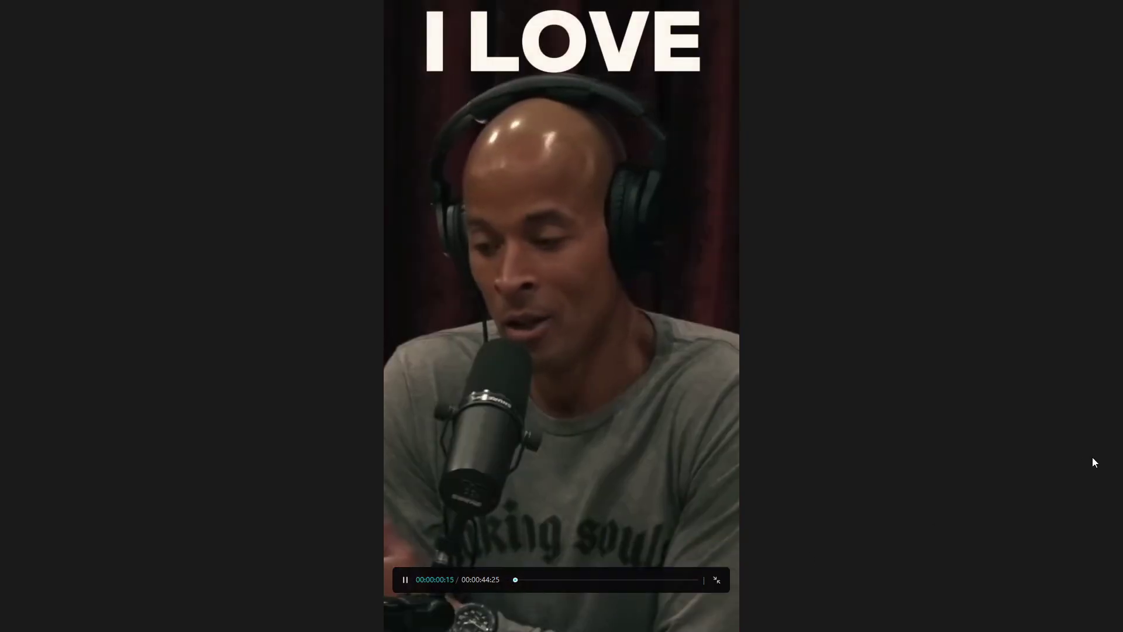